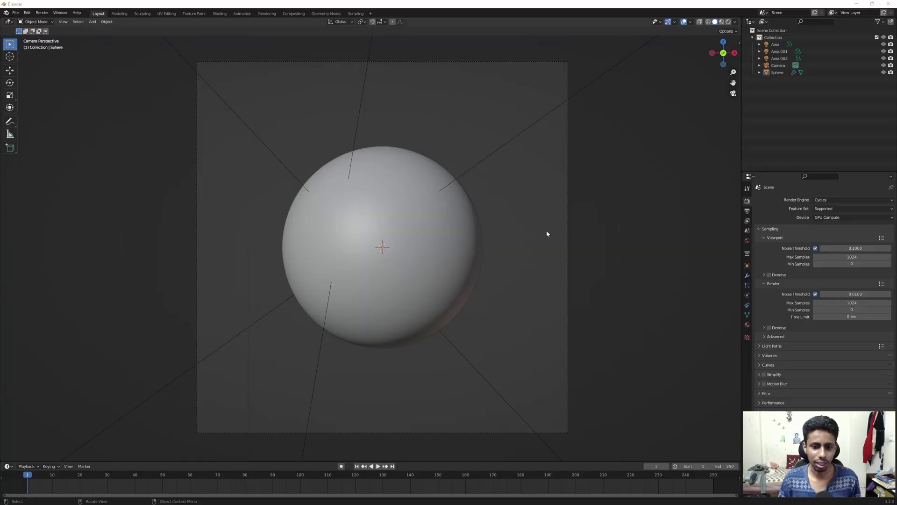
- Switch the viewport to rendered shading to preview the wood-textured sphere
key("z")
left_click(606, 240)
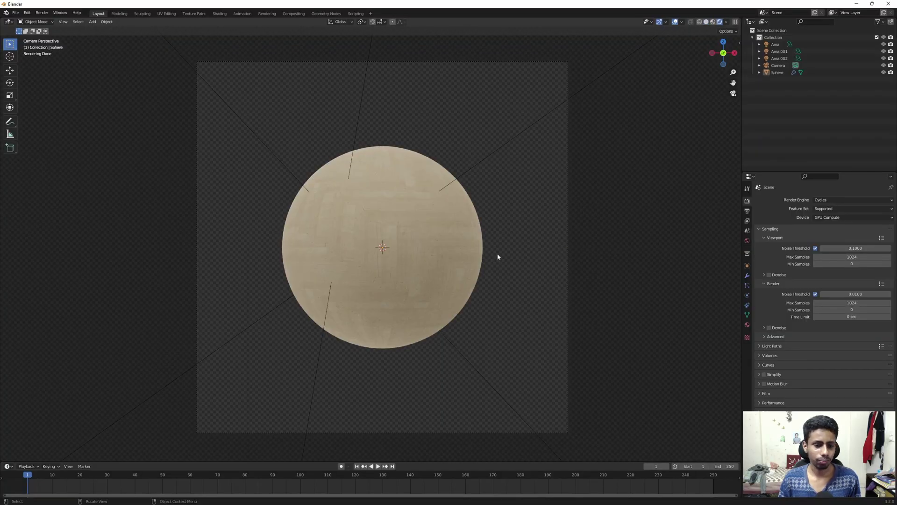
scroll(320, 208, "up", 2)
scroll(355, 207, "down", 2)
scroll(389, 208, "up", 2)
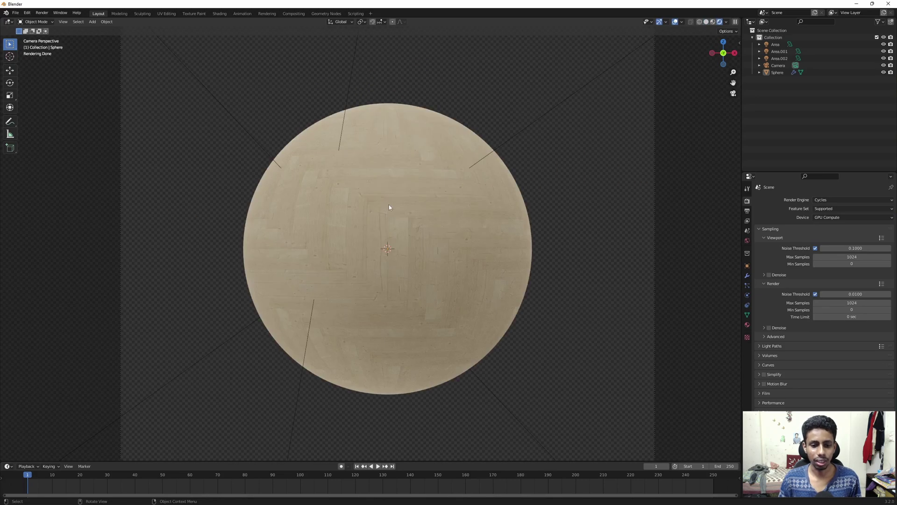
- Inspect the sphere's material nodes in the Shading workspace, then return to the Layout workspace
left_click(389, 208)
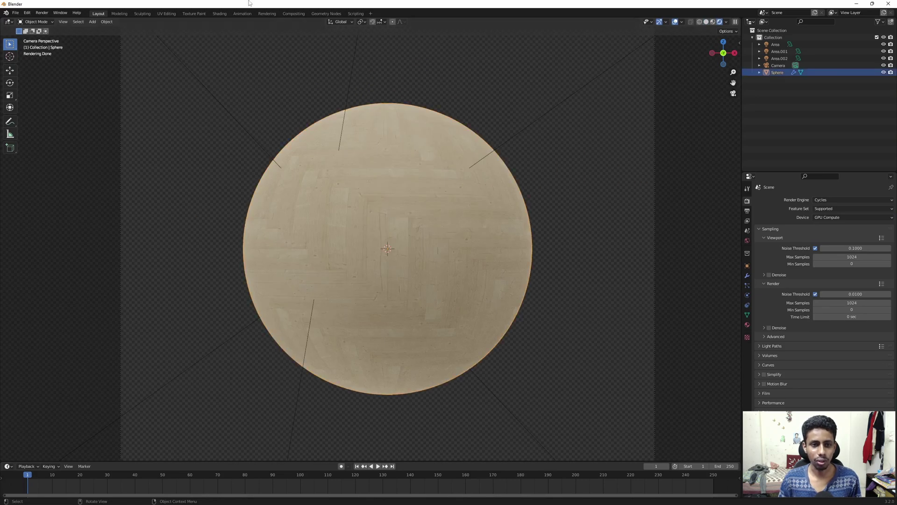
left_click(219, 13)
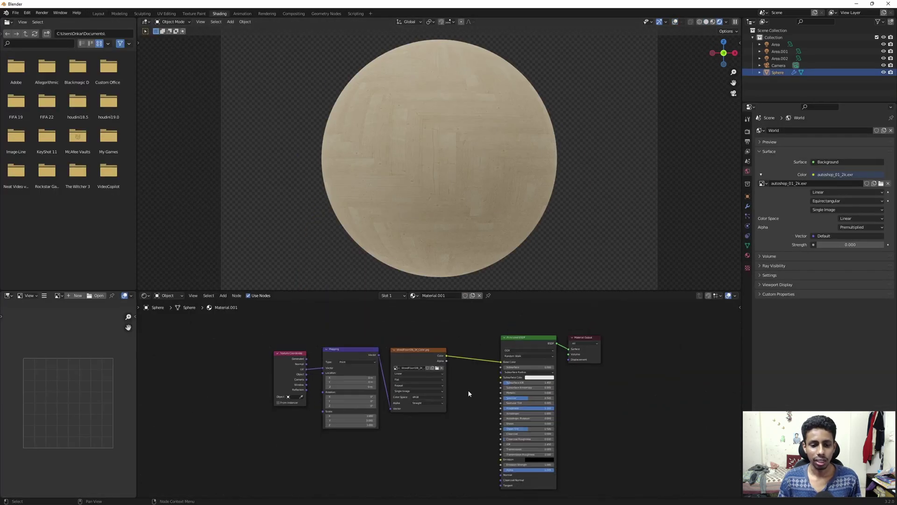
left_click(96, 13)
- Disable the glossy Direct, Indirect and Color passes for the view layer
left_click(747, 221)
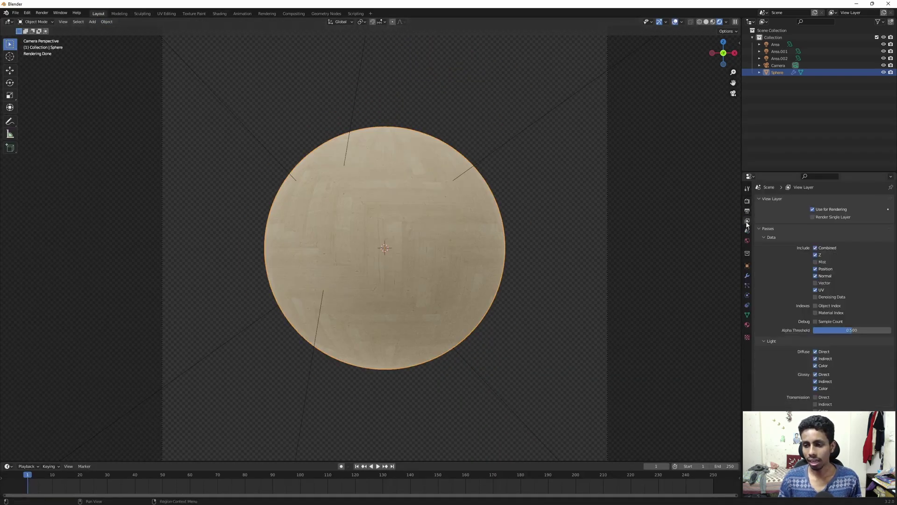
left_click(747, 211)
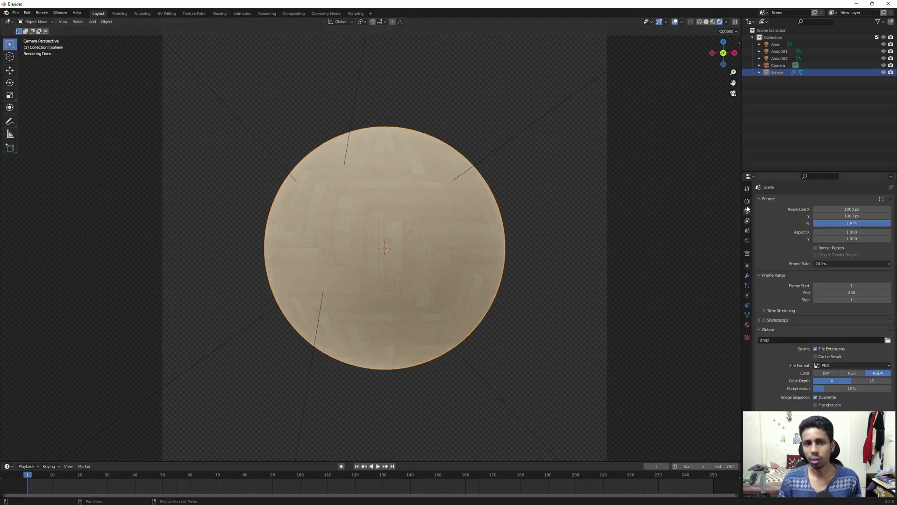
left_click(747, 221)
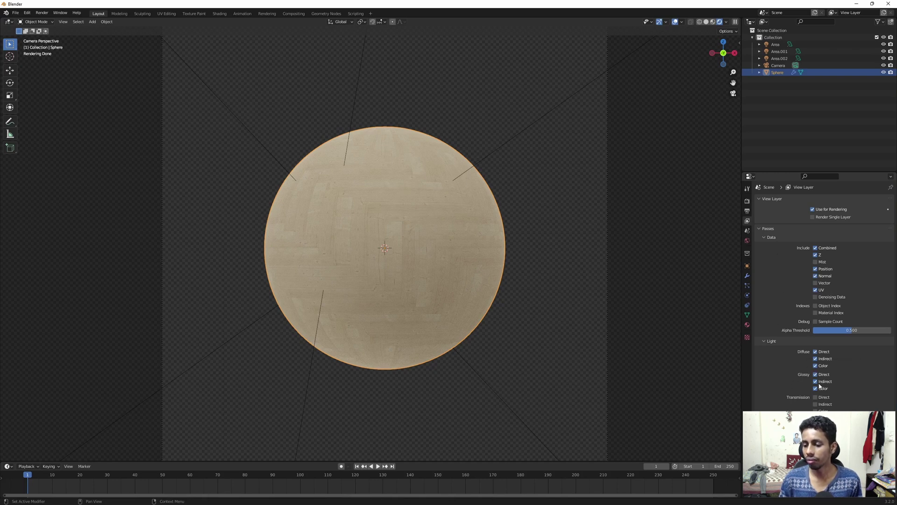
left_click_drag(816, 374, 817, 388)
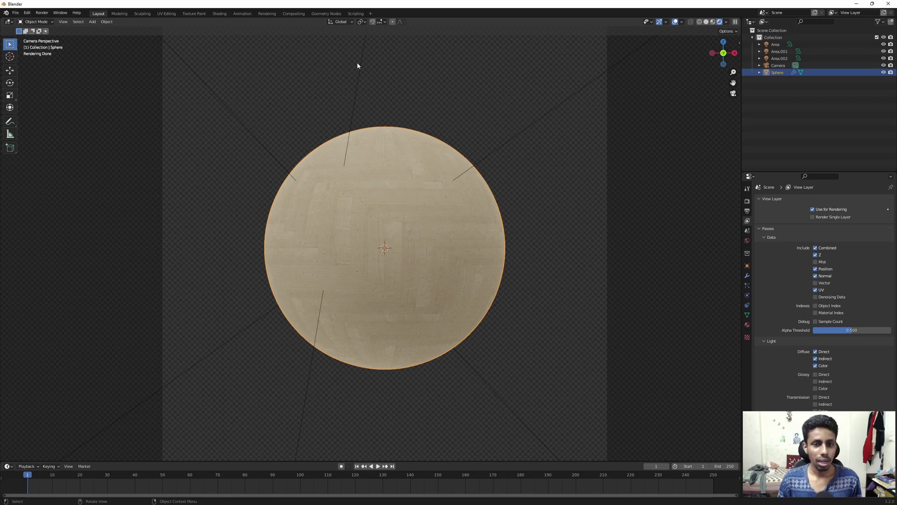
- Render the current frame, close the render result and open the compositing node tree at the Render Layers node
key("F12")
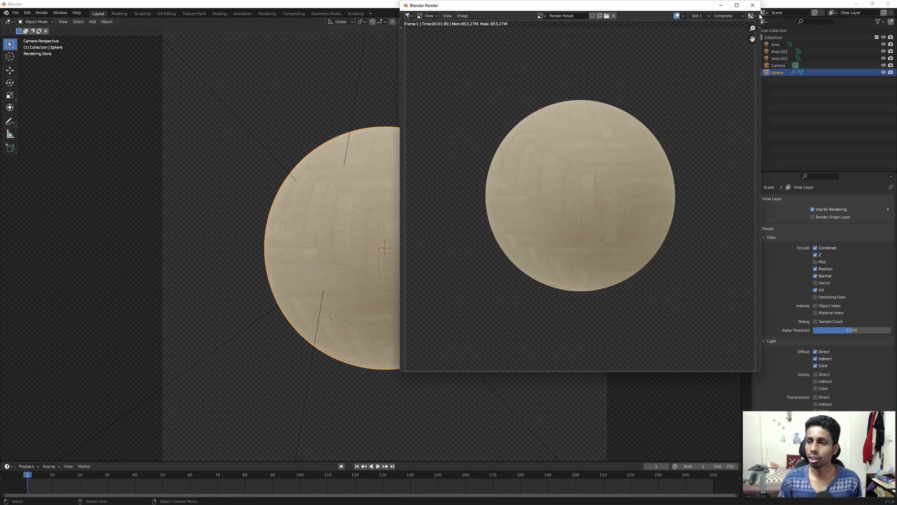
left_click(752, 5)
left_click(296, 13)
middle_click_drag(294, 229, 360, 217)
scroll(302, 153, "up", 4)
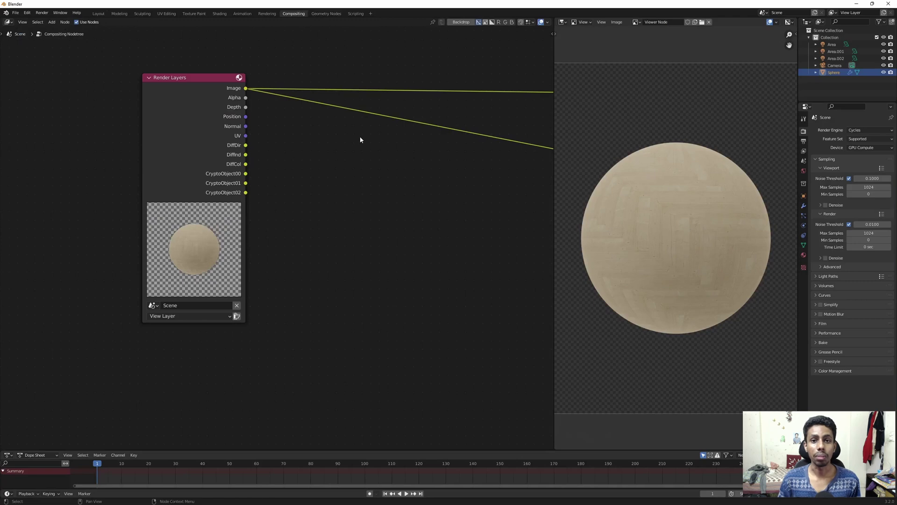
- Send the UV pass to the Viewer and examine it in a maximized image view
left_click(246, 135, "ctrl+shift")
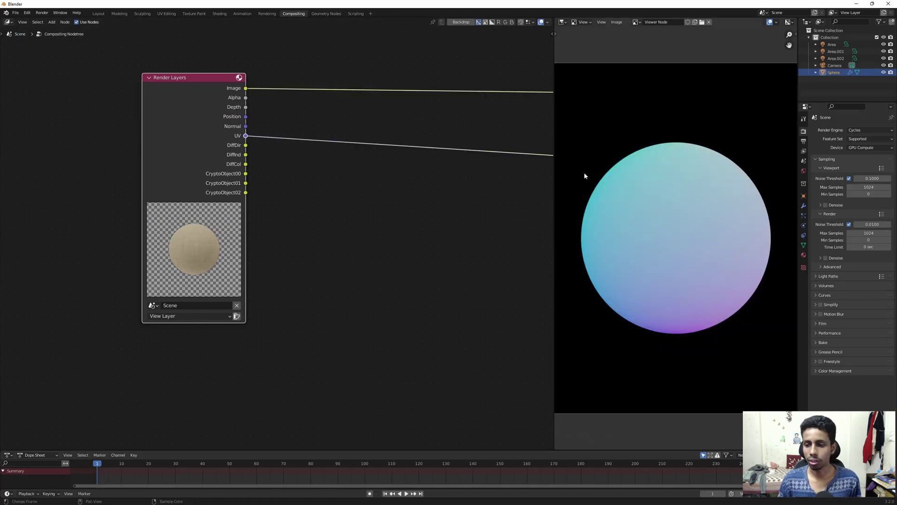
scroll(248, 138, "up", 1)
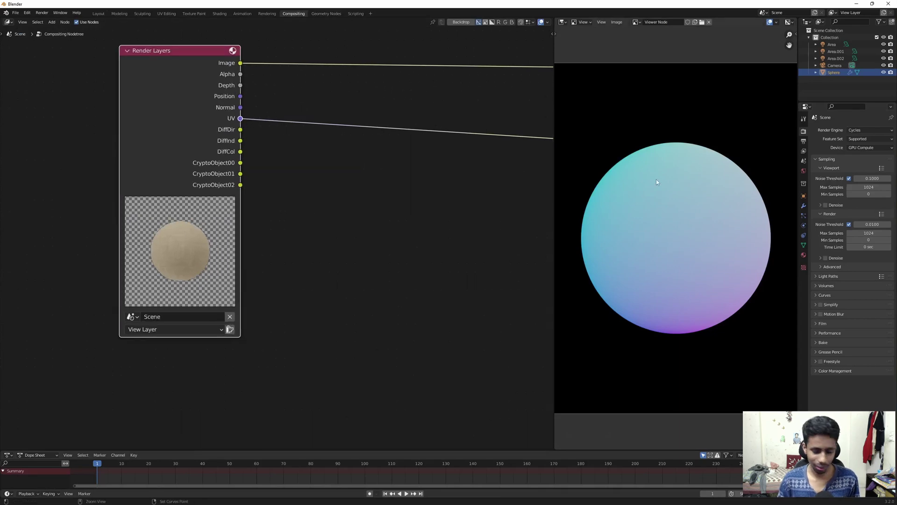
key("ctrl+space")
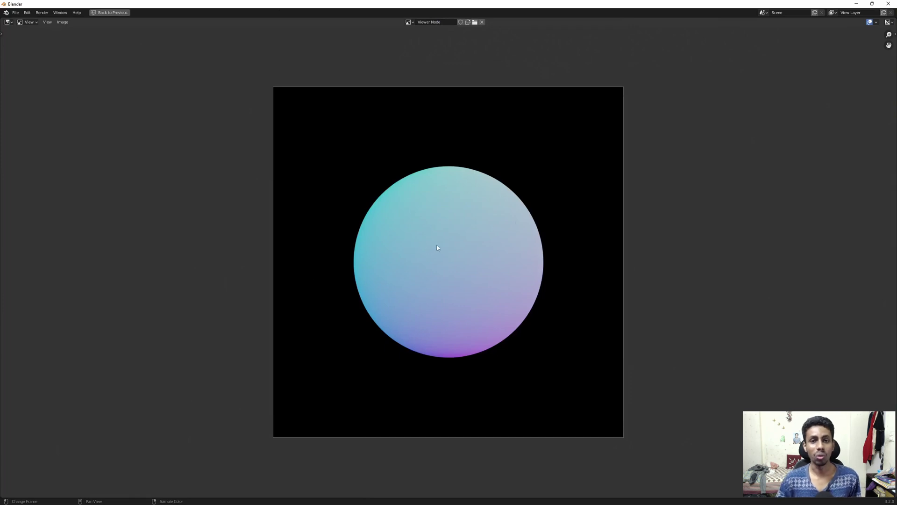
key("ctrl+space")
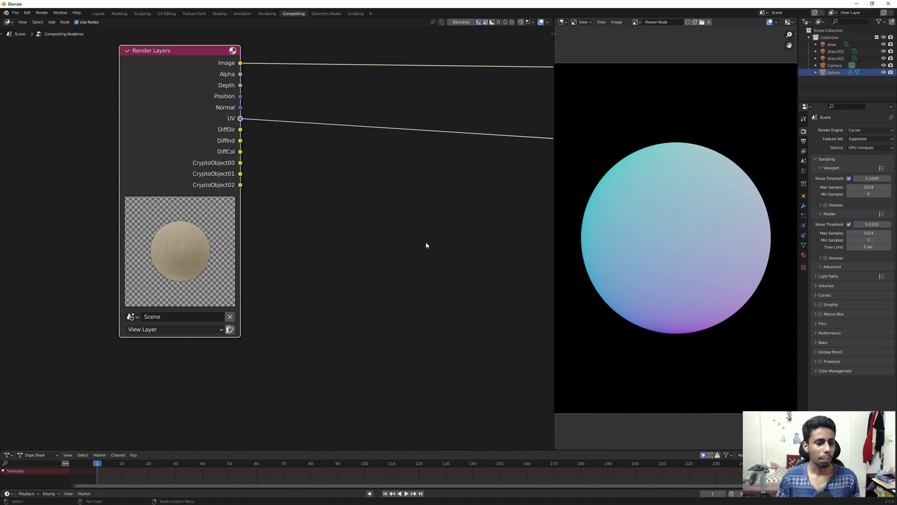
- Add a Map UV node and place it beside the Render Layers node
key("shift+a")
type("MAC")
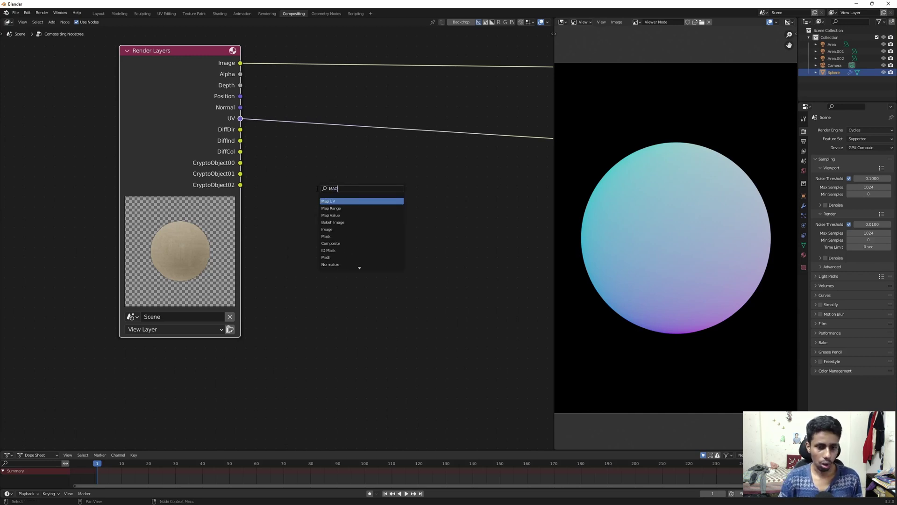
key("Return")
left_click(364, 187)
left_click_drag(320, 171, 262, 197)
key("g")
left_click(445, 218)
- Connect the UV output of the Render Layers node to the Map UV node's UV input
scroll(406, 237, "up", 2)
left_click_drag(437, 228, 293, 215)
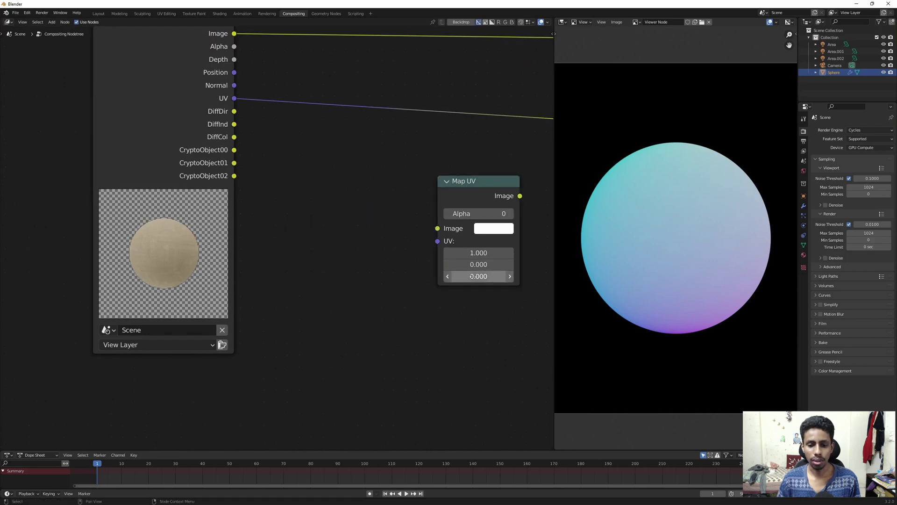
left_click_drag(437, 240, 299, 263)
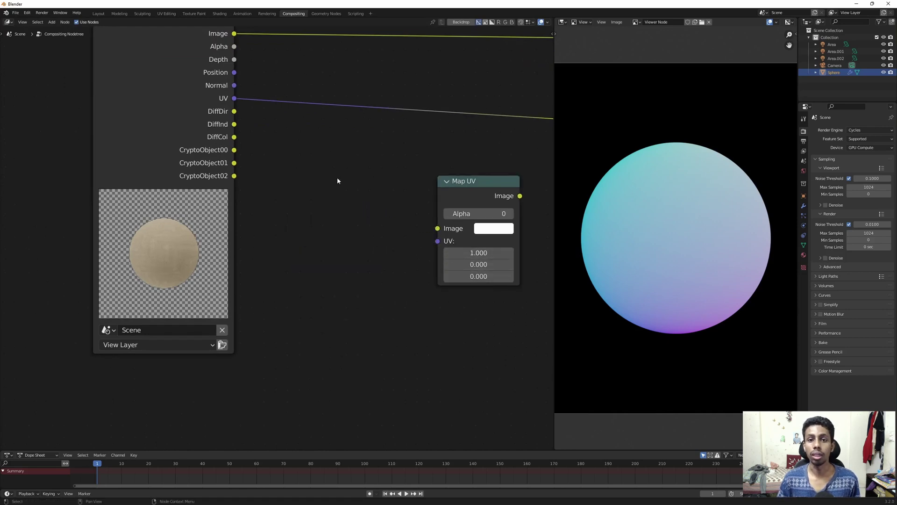
left_click_drag(235, 98, 351, 238)
key("Escape")
scroll(316, 248, "down", 1)
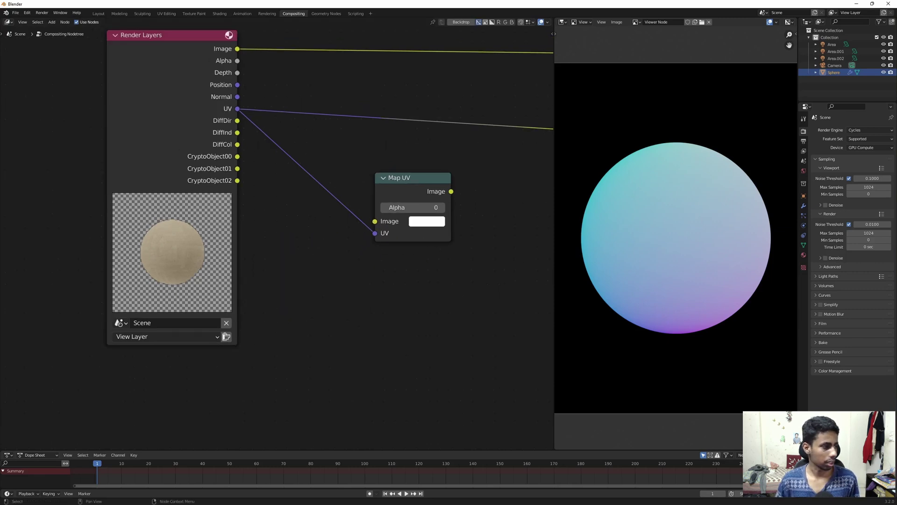
- Bring in the denmin_fabric_02 texture as an image node and connect its Image output to the Map UV node's Image input
left_click_drag(0, 242, 317, 238)
key("Home")
left_click_drag(237, 226, 268, 226)
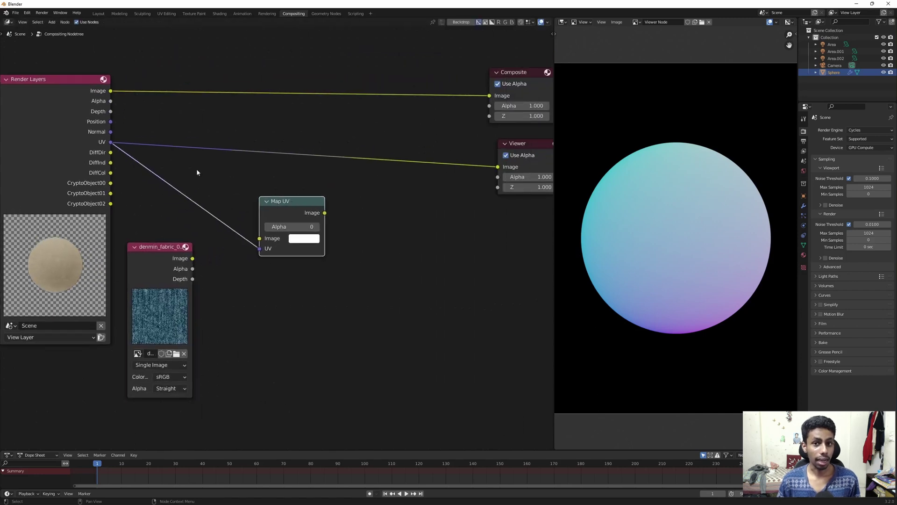
left_click_drag(192, 258, 259, 238)
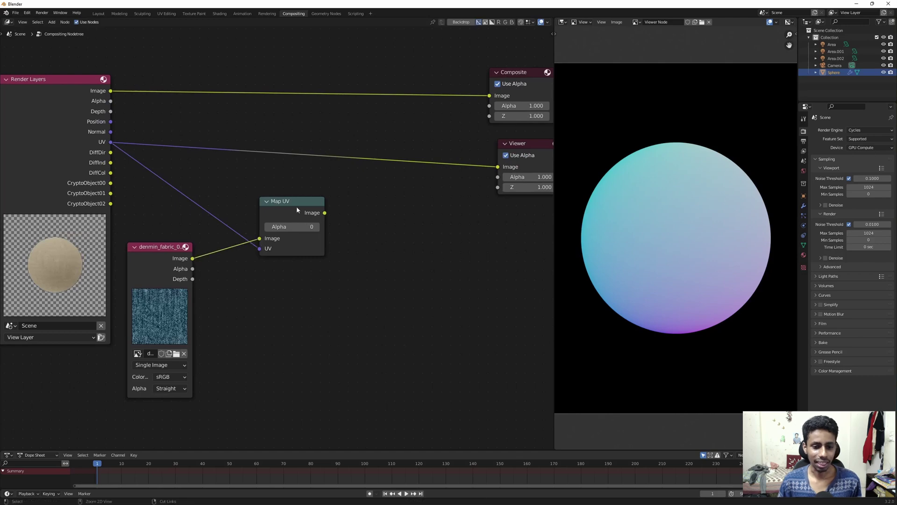
- Send the Map UV output to the Viewer and examine the denim-covered sphere in a maximized image view
left_click(296, 206, "ctrl+shift")
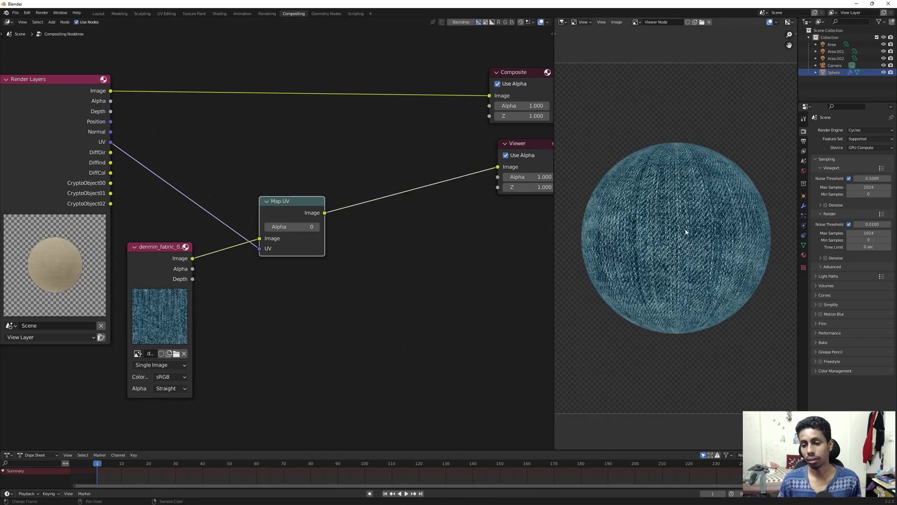
key("ctrl+space")
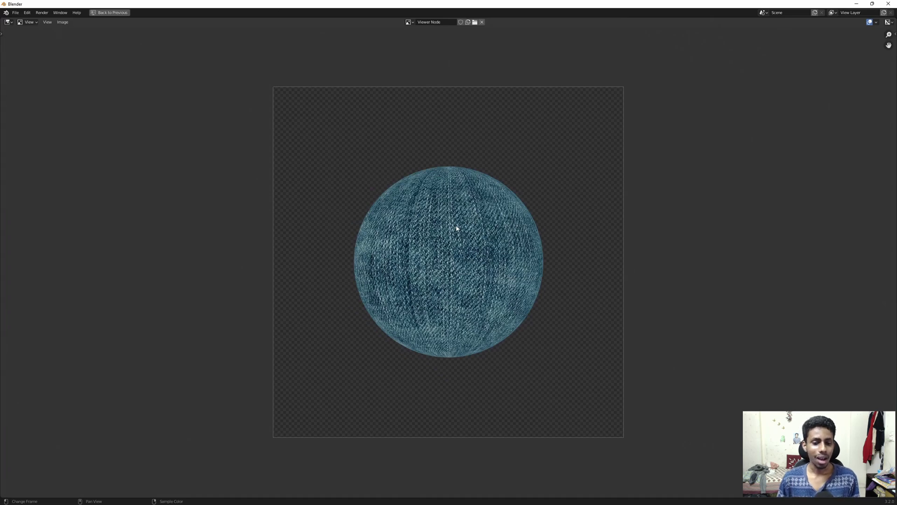
key("ctrl+space")
- Compare the original render with the Map UV output by alternating them in the Viewer
left_click(86, 90, "ctrl+shift")
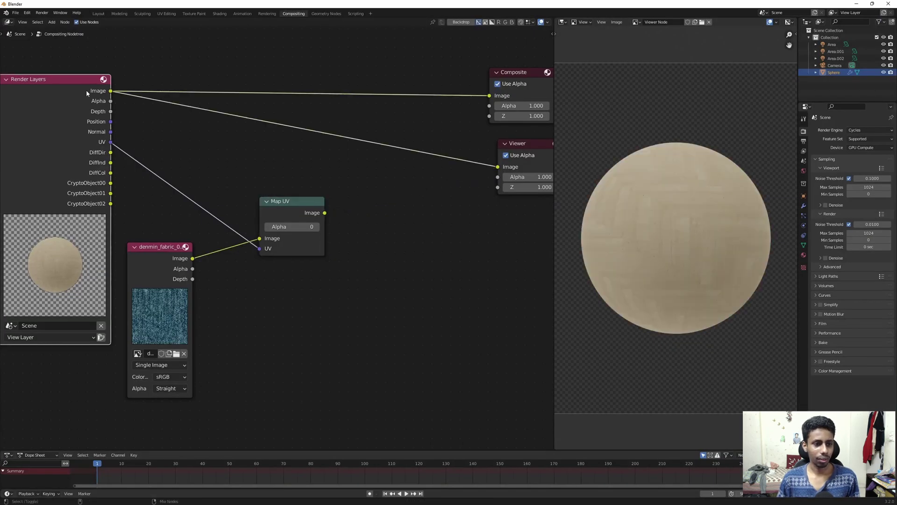
left_click(291, 210, "ctrl+shift")
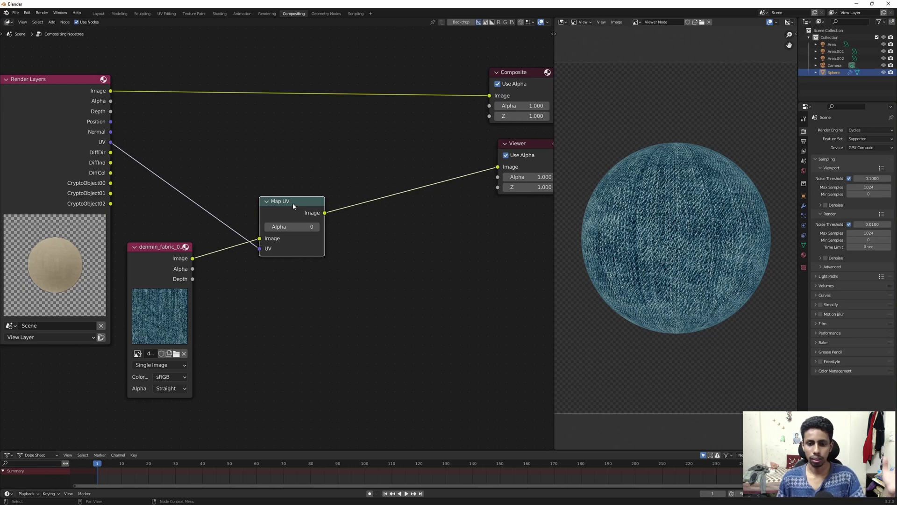
left_click(204, 145)
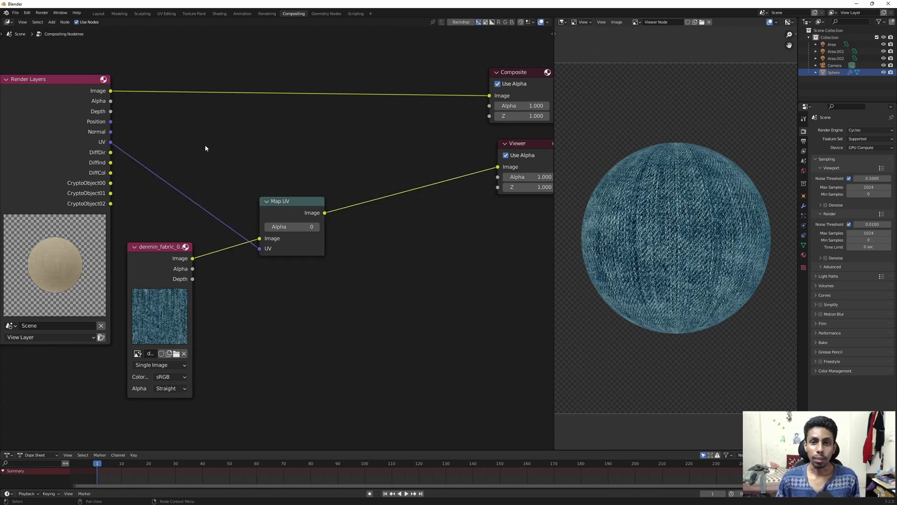
left_click(76, 89, "ctrl+shift")
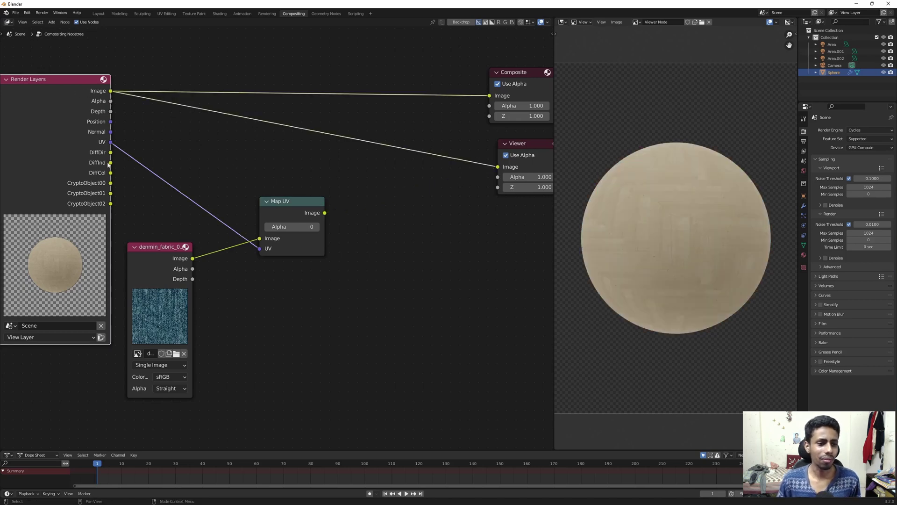
left_click(301, 210, "ctrl+shift")
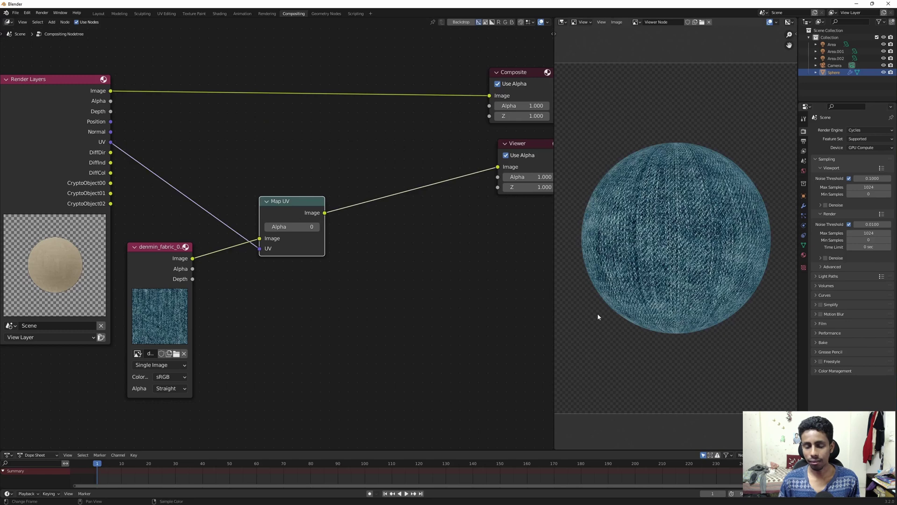
- Move the denim image node closer to the Map UV node
left_click_drag(173, 247, 190, 239)
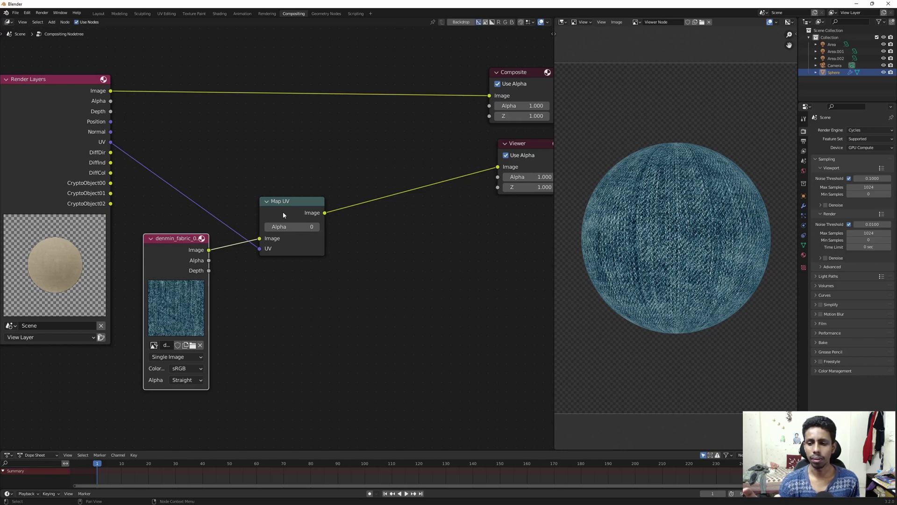
middle_click_drag(284, 214, 400, 224)
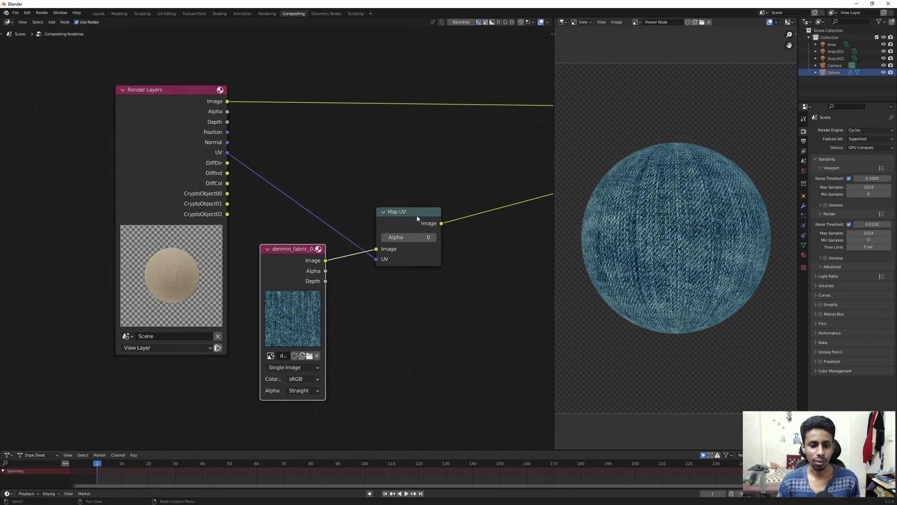
left_click_drag(290, 269, 292, 265)
- Alternate the Viewer between the Render Layers image and the denim remap to check the sphere's lighting
left_click(203, 102, "ctrl+shift")
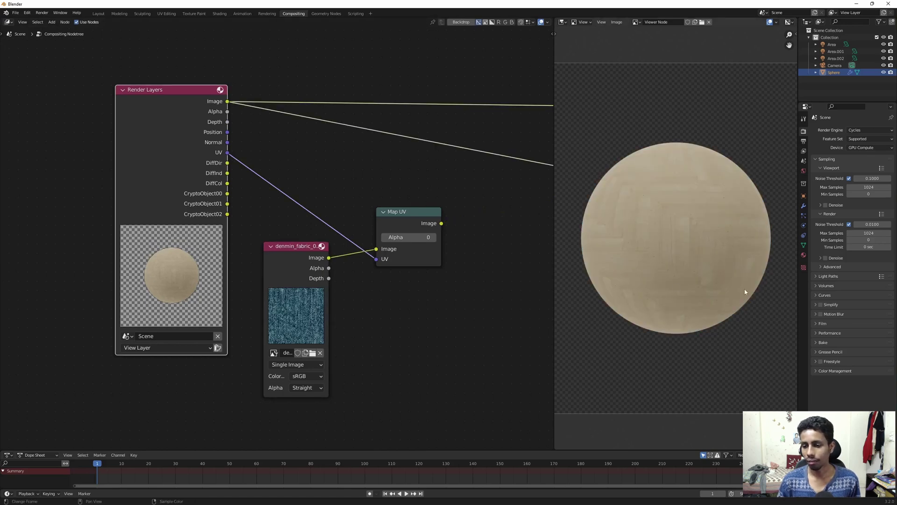
left_click(432, 247, "ctrl+shift")
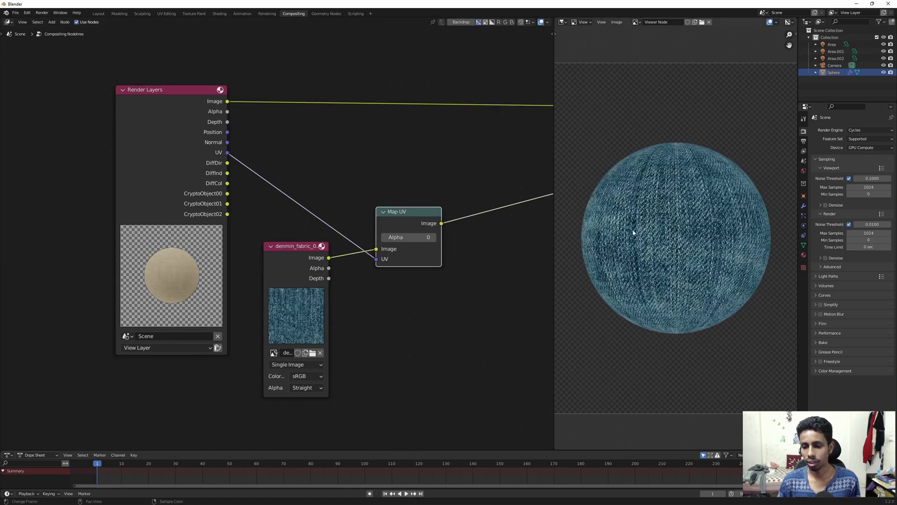
scroll(328, 164, "down", 1)
left_click(177, 120, "ctrl+shift")
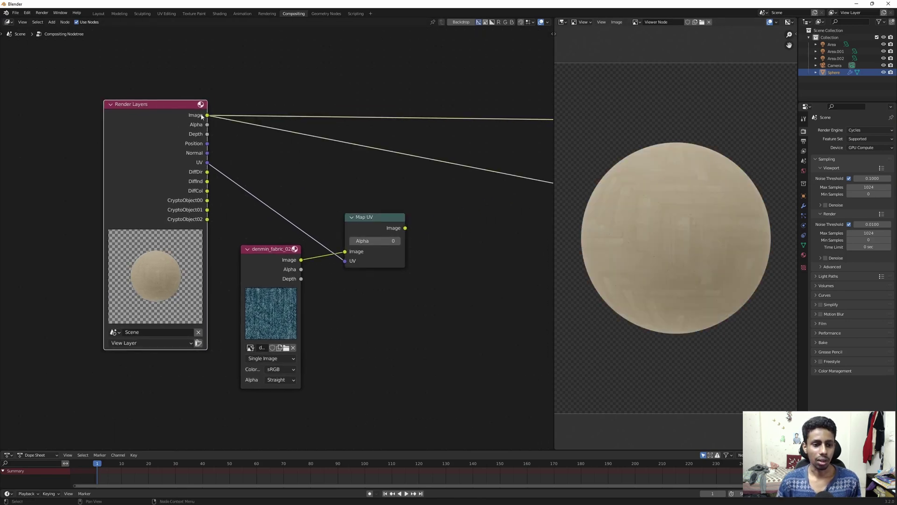
left_click(408, 230, "ctrl+shift")
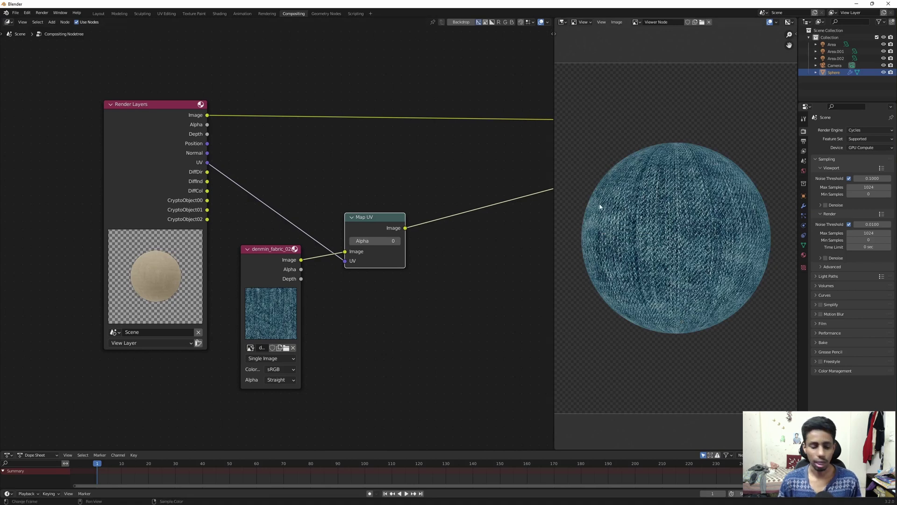
- Move the denim image node and the Map UV node upward to clear space beside the Render Layers passes
middle_click_drag(327, 187, 332, 196)
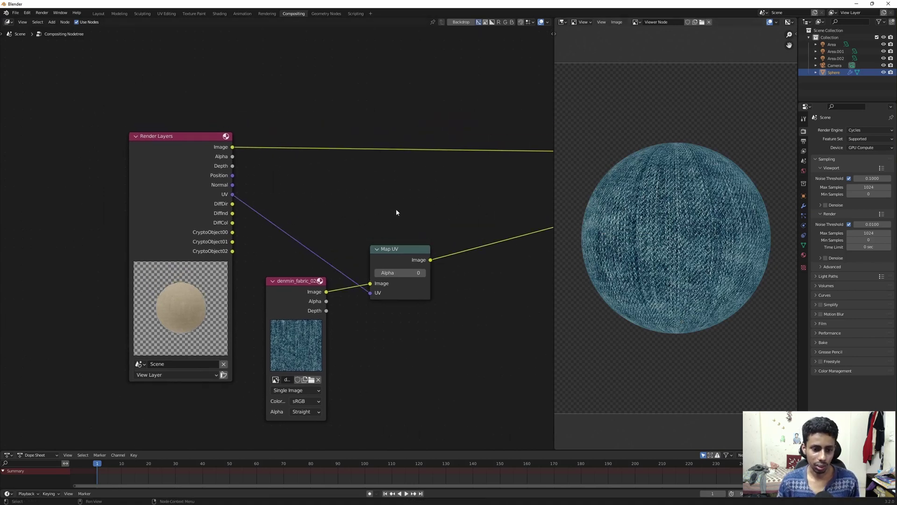
left_click_drag(289, 280, 318, 57)
left_click_drag(406, 250, 399, 138)
left_click(434, 214)
scroll(332, 217, "up", 4)
middle_click_drag(332, 216, 389, 182)
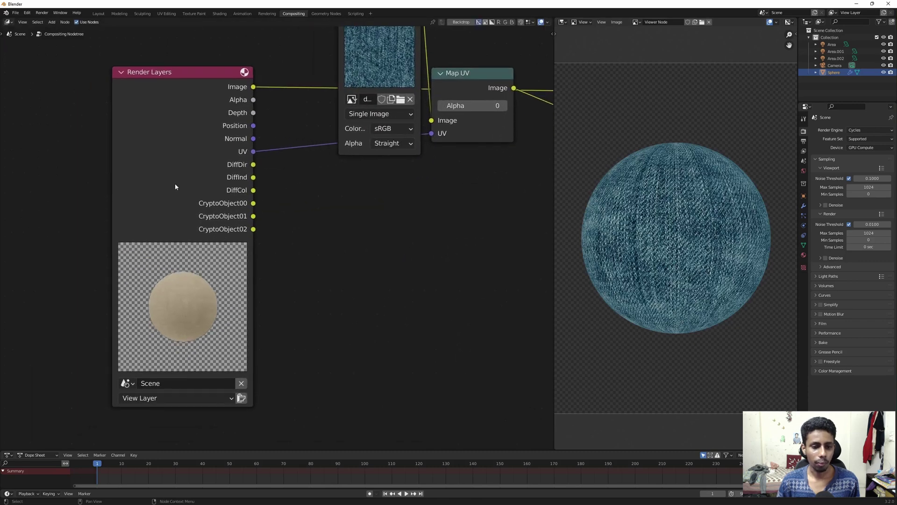
- Move the Render Layers node away from the denim image node to free space beside its passes
left_click_drag(175, 183, 104, 210)
left_click(277, 224)
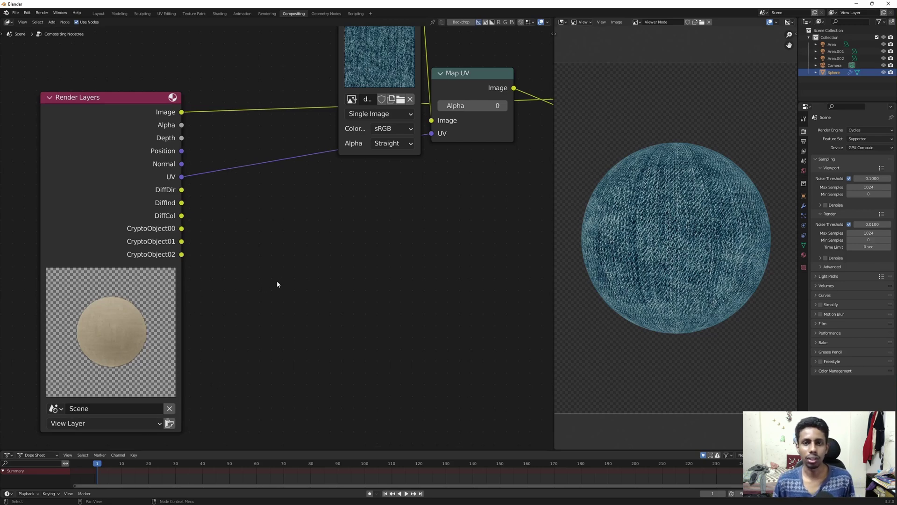
left_click_drag(181, 189, 243, 201)
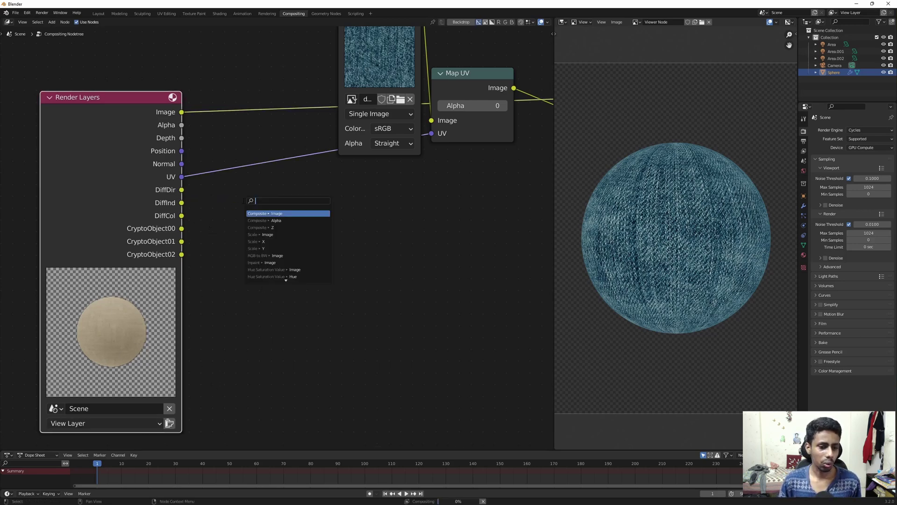
type("mis")
left_click(282, 213)
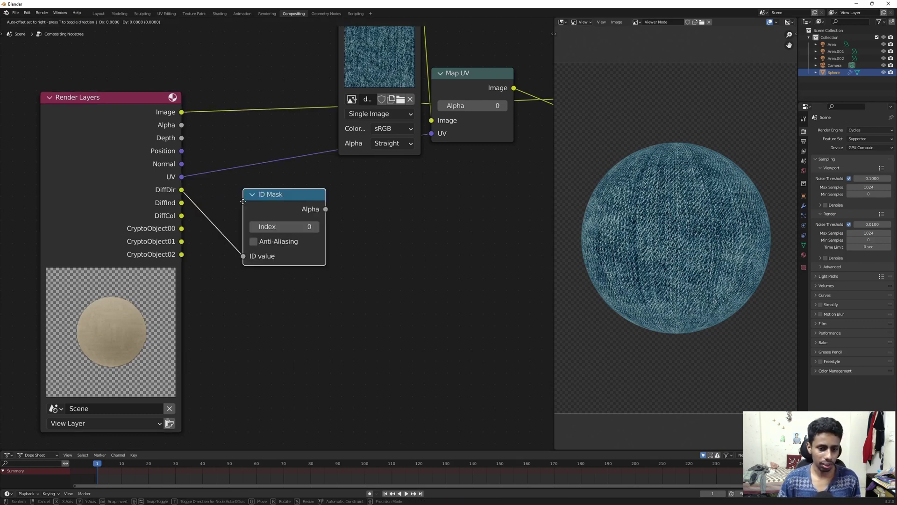
left_click(282, 213)
key("x")
- Add a Mix node combining the DiffDir and DiffInd passes, and set its blend mode to Add
key("shift+a")
type("mi")
key("Return")
left_click(283, 205)
left_click_drag(182, 190, 283, 282)
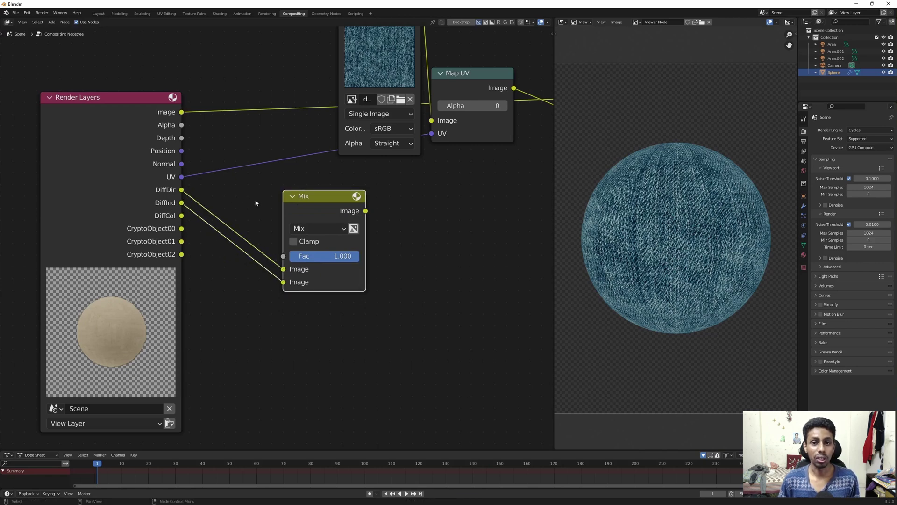
left_click(290, 227)
left_click(304, 345)
left_click_drag(304, 198, 287, 182)
- Duplicate the Add node, feed it the Add result and DiffCol, and set the copy's blend mode to Multiply, previewed in the Viewer
key("shift+d")
left_click(408, 207)
left_click_drag(349, 193, 388, 277)
left_click_drag(181, 215, 388, 291)
left_click(420, 236)
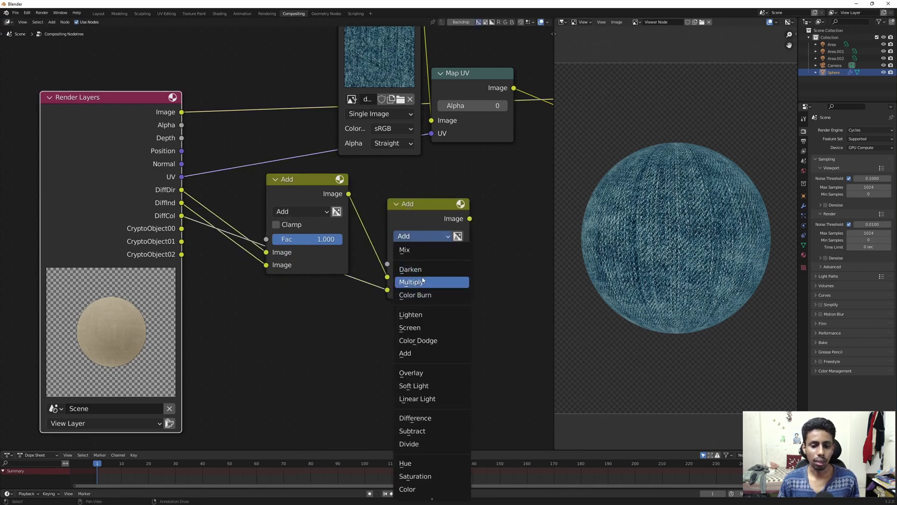
left_click(415, 282)
left_click(130, 120, "ctrl+shift")
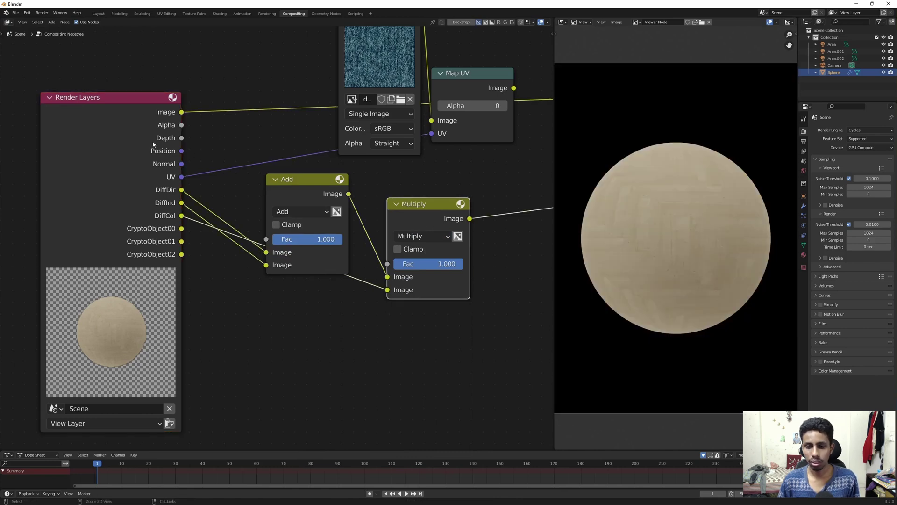
- Insert an Alpha Over node between Multiply and the Viewer, and connect the Render Layers Alpha pass to its Fac
middle_click_drag(419, 208, 253, 225)
left_click_drag(261, 229, 242, 226)
scroll(349, 216, "down", 1)
key("shift+a")
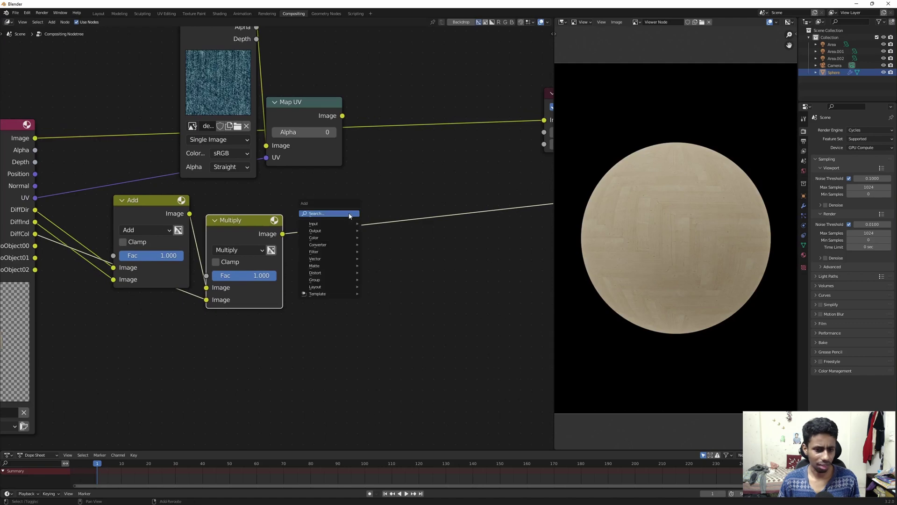
left_click(349, 213)
type("ALP")
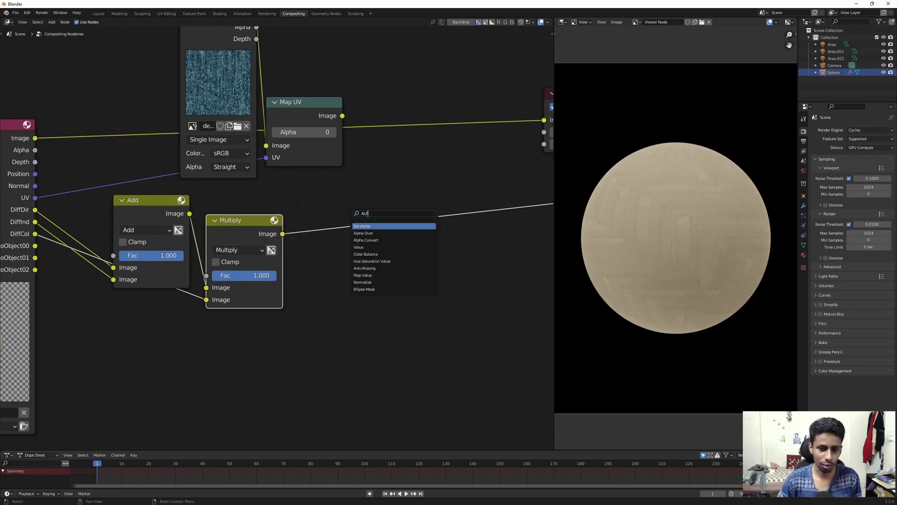
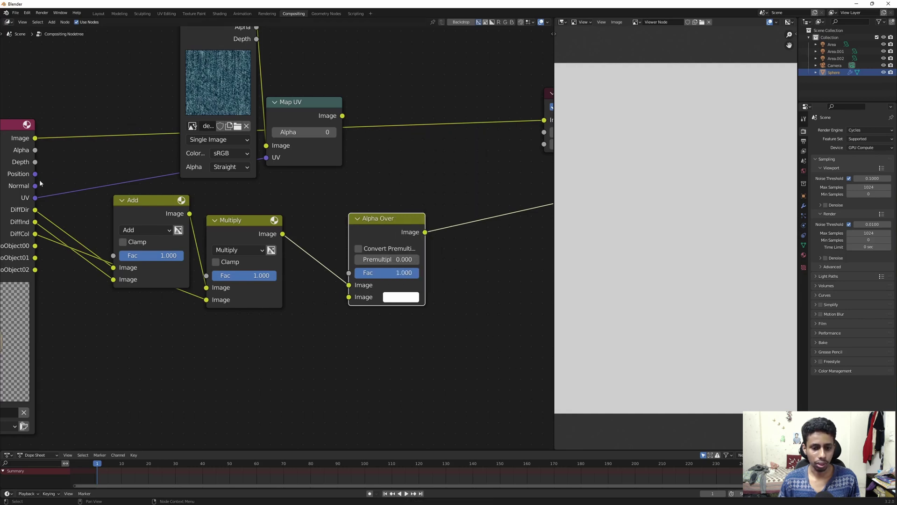
left_click_drag(35, 150, 349, 272)
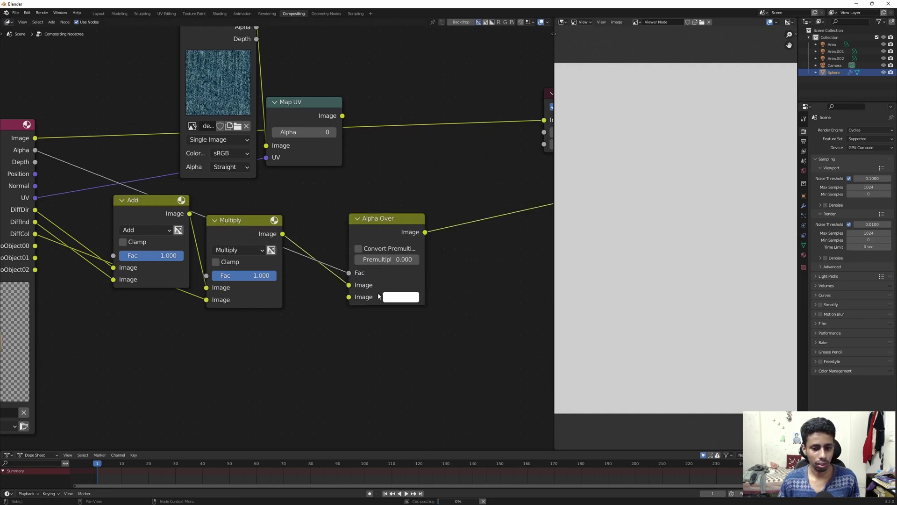
- Try alpha 0 and value 0 on the Alpha Over's second image colour, and set the value back to 1
left_click(405, 298)
left_click_drag(453, 280, 388, 281)
left_click(392, 298)
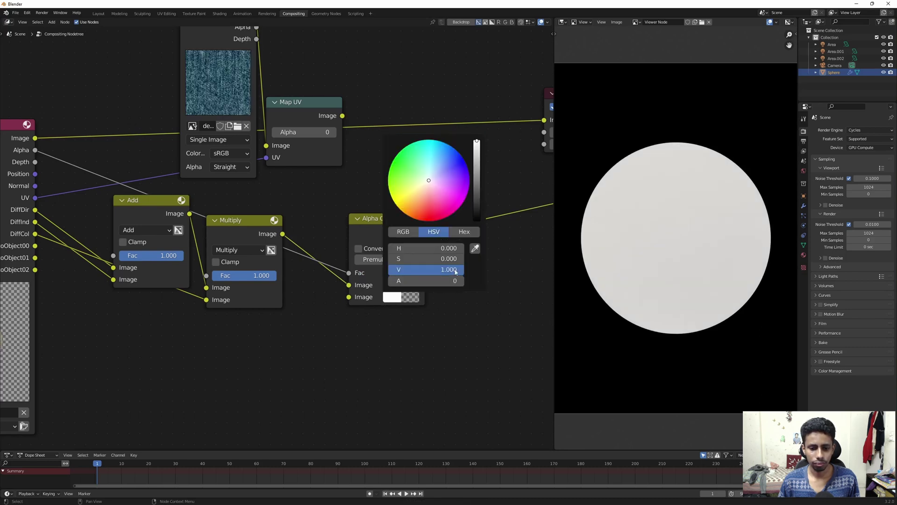
left_click_drag(455, 271, 388, 271)
left_click_drag(394, 230, 382, 229)
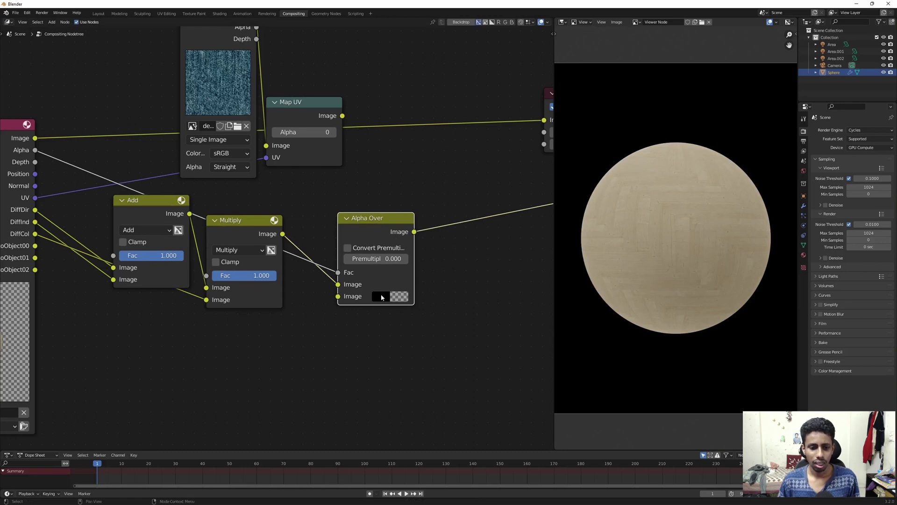
left_click(390, 297)
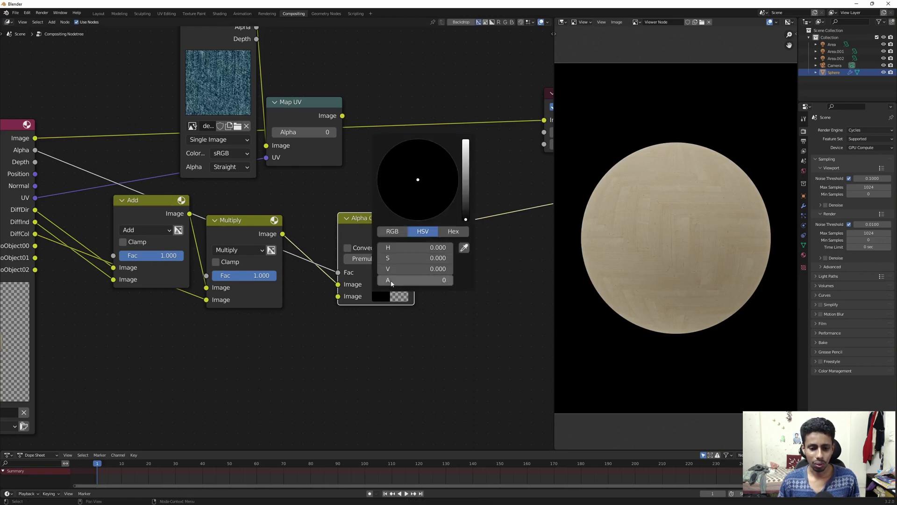
left_click_drag(391, 269, 454, 270)
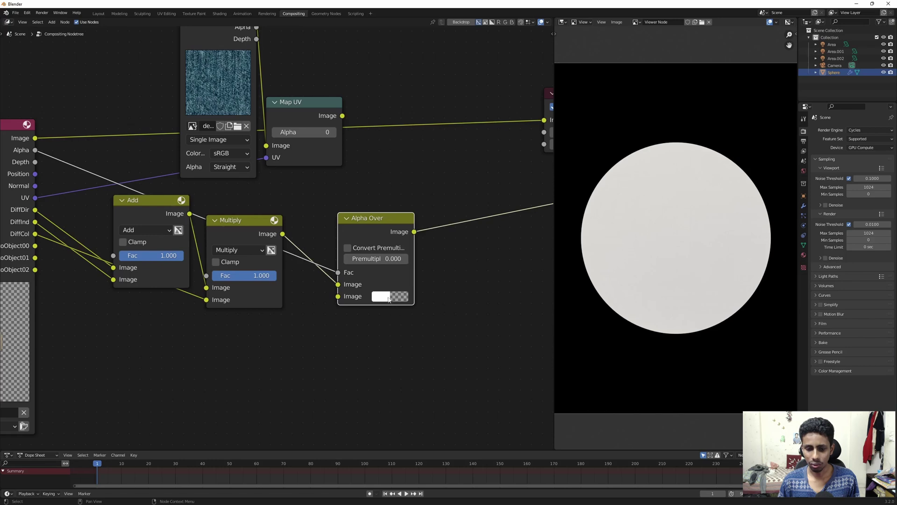
- Reconnect Multiply to the Alpha Over's second image input, and set the first image colour's value and alpha to 0
left_click_drag(338, 284, 340, 296)
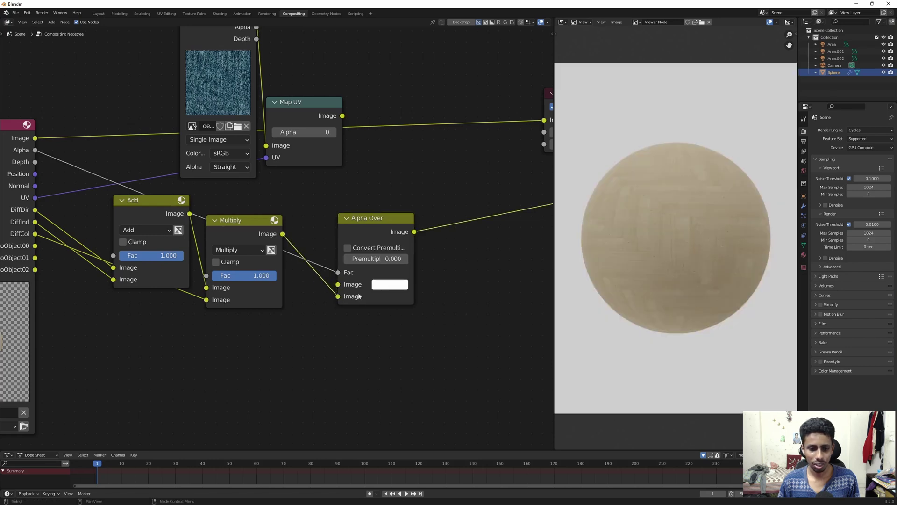
left_click(386, 285)
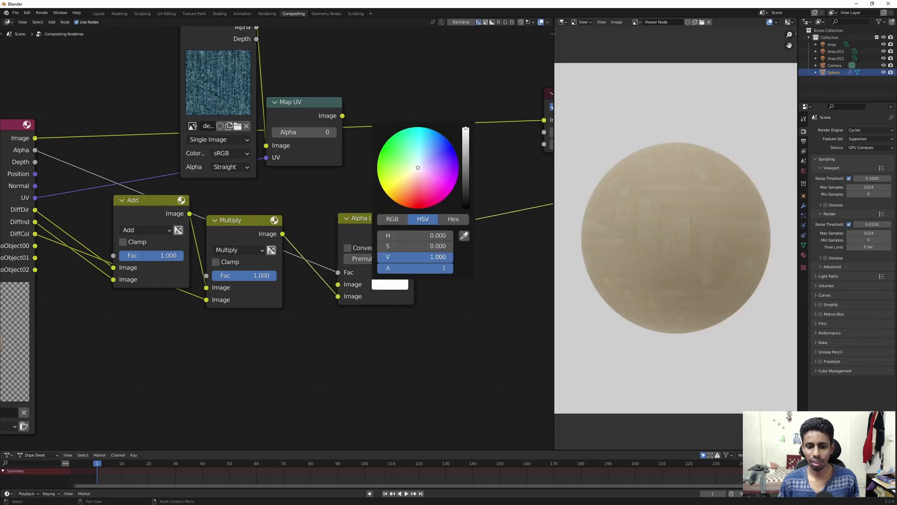
left_click_drag(436, 257, 378, 257)
left_click_drag(437, 268, 378, 257)
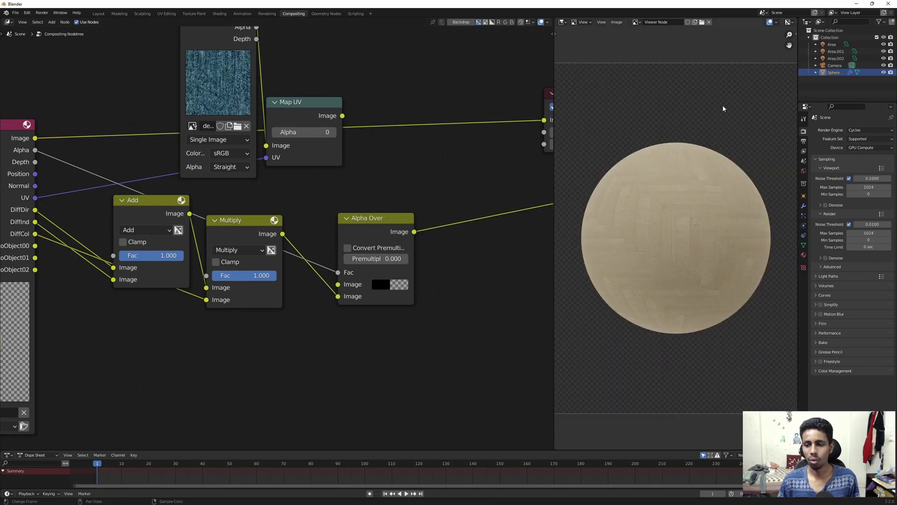
- Compare the original Render Layers image with the Alpha Over result in the Viewer
middle_click_drag(100, 210, 175, 207)
left_click(86, 141, "ctrl+shift")
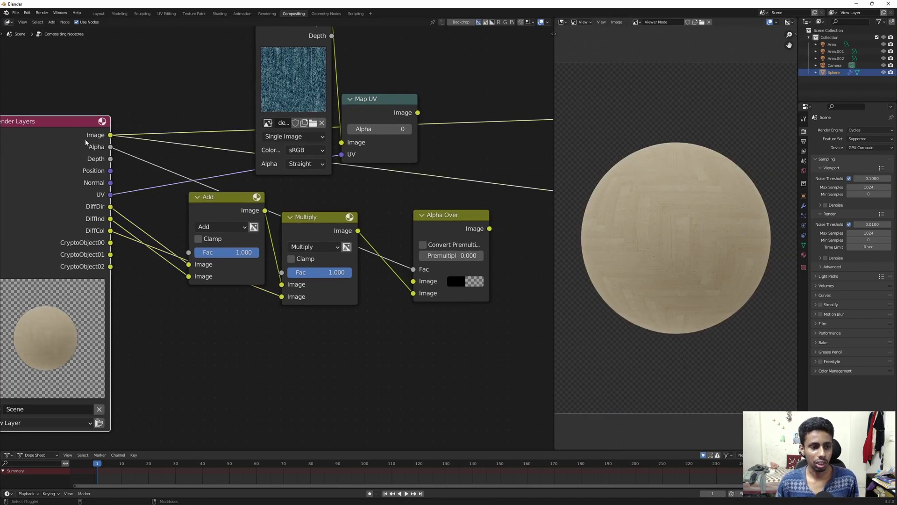
left_click(429, 215, "ctrl+shift")
- Move the denim image node and the Map UV node below the Add, Multiply and Alpha Over chain
scroll(477, 192, "down", 3)
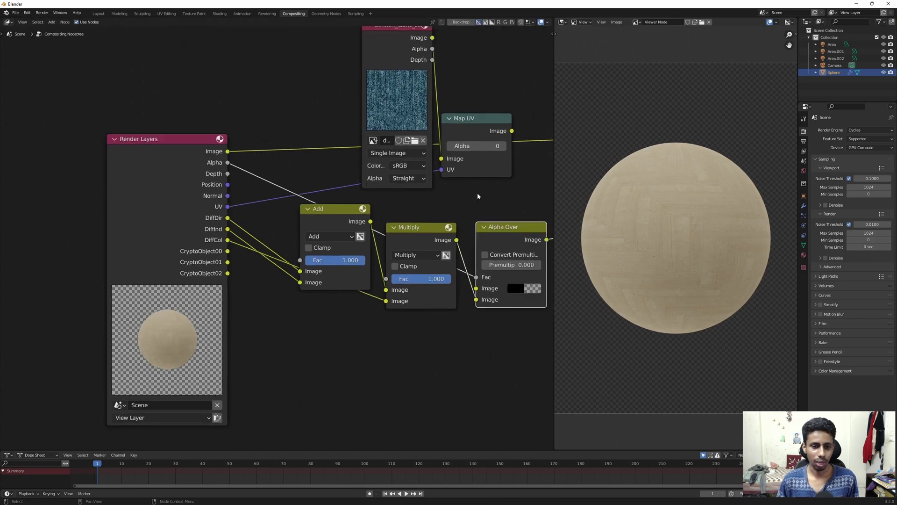
left_click_drag(445, 76, 338, 175)
key("g")
left_click(279, 434)
scroll(342, 190, "up", 2)
left_click(342, 190)
left_click_drag(392, 229, 398, 214)
- Preview the DiffDir, DiffInd and DiffCol passes one after another in the Viewer
scroll(291, 240, "up", 5)
middle_click_drag(291, 240, 357, 203)
left_click(281, 178, "ctrl+shift")
left_click(282, 191, "ctrl+shift")
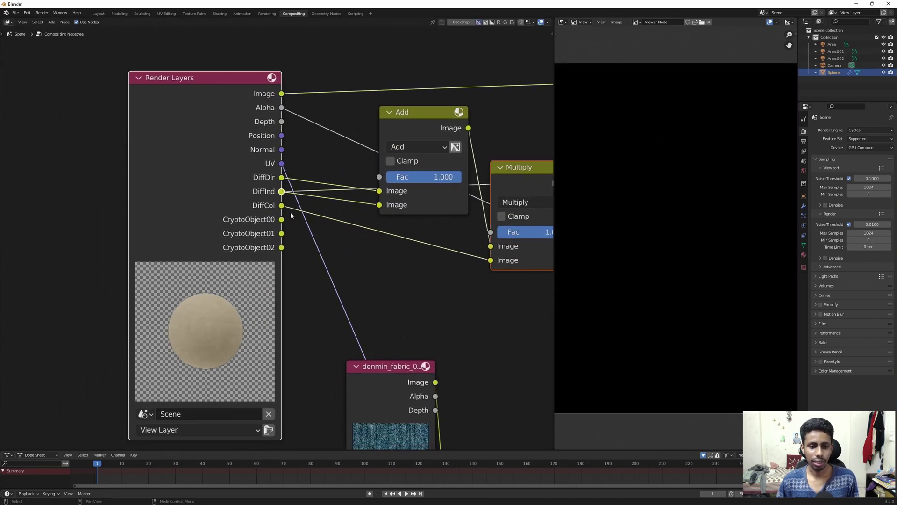
left_click(282, 208, "ctrl+shift")
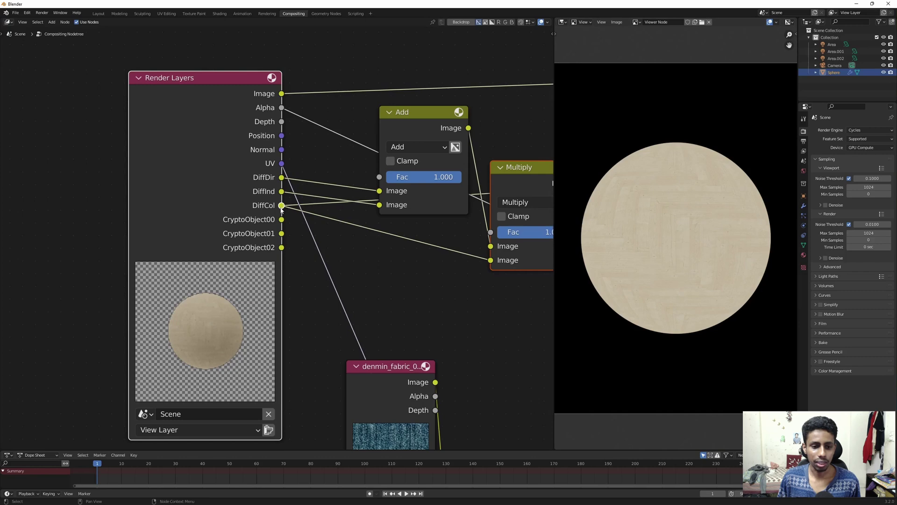
- Space the Alpha Over node away from Multiply, and compare the Add and Multiply results in the Viewer
middle_click_drag(409, 272, 322, 263)
left_click(466, 160)
left_click(455, 168, "ctrl+shift")
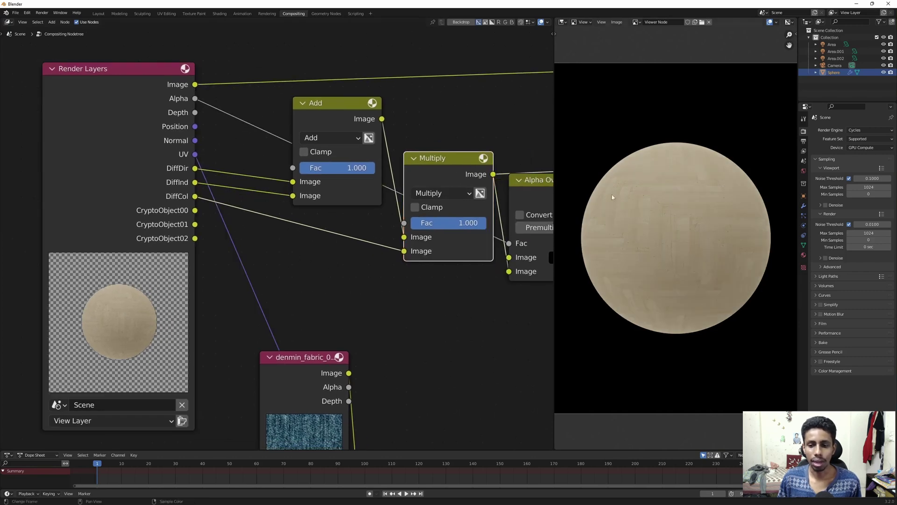
middle_click_drag(542, 190, 418, 187)
left_click_drag(448, 188, 514, 191)
left_click(192, 136, "ctrl+shift")
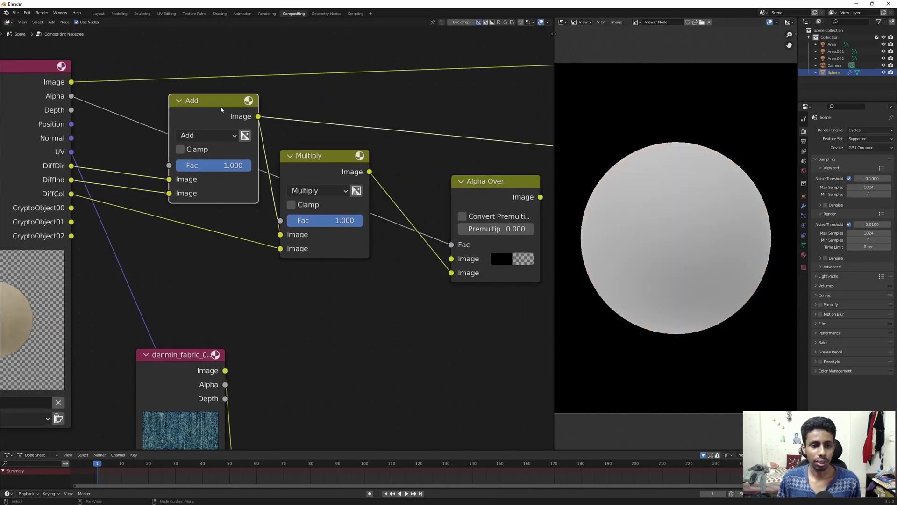
left_click(312, 163, "ctrl+shift")
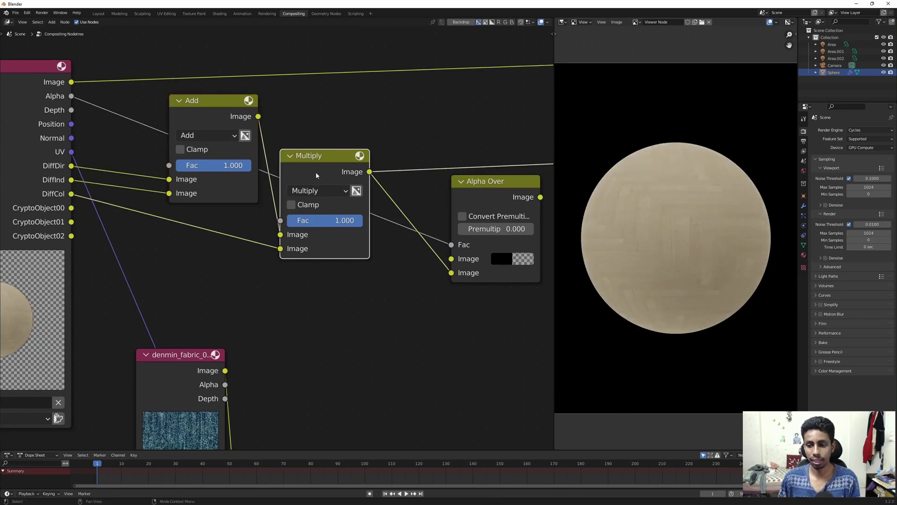
- Reposition the denim image and Map UV nodes, and shift Multiply and Alpha Over farther from the Add node
middle_click_drag(315, 172, 300, 192)
left_click_drag(359, 354, 348, 198)
left_click_drag(256, 245, 213, 221)
scroll(264, 198, "down", 3)
middle_click_drag(264, 198, 218, 238)
scroll(327, 180, "down", 3)
left_click_drag(477, 119, 338, 200)
left_click_drag(314, 155, 398, 144)
left_click(287, 199)
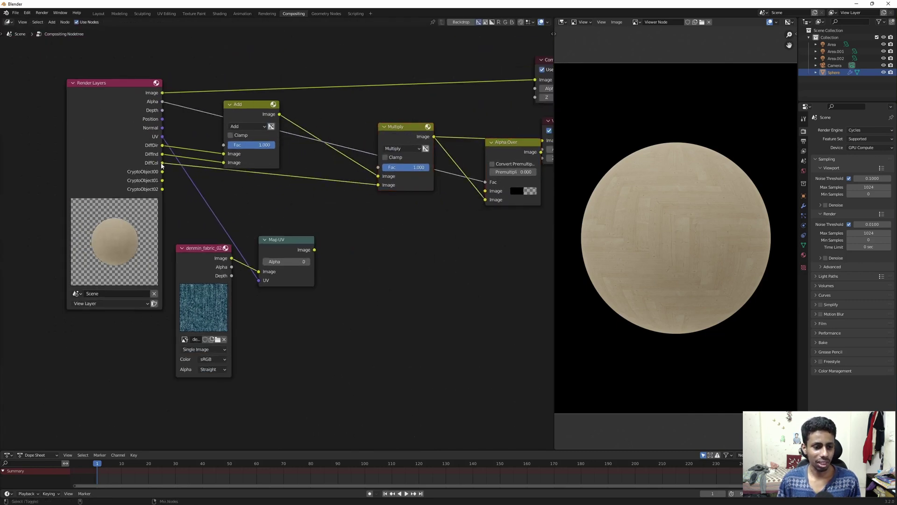
- Replace DiffCol with the Map UV output on Multiply's second image input, and preview Multiply in the Viewer
left_click(160, 165, "ctrl+shift")
left_click(324, 225)
left_click_drag(314, 249, 378, 185)
middle_click_drag(433, 225, 358, 231)
left_click(326, 135, "ctrl+shift")
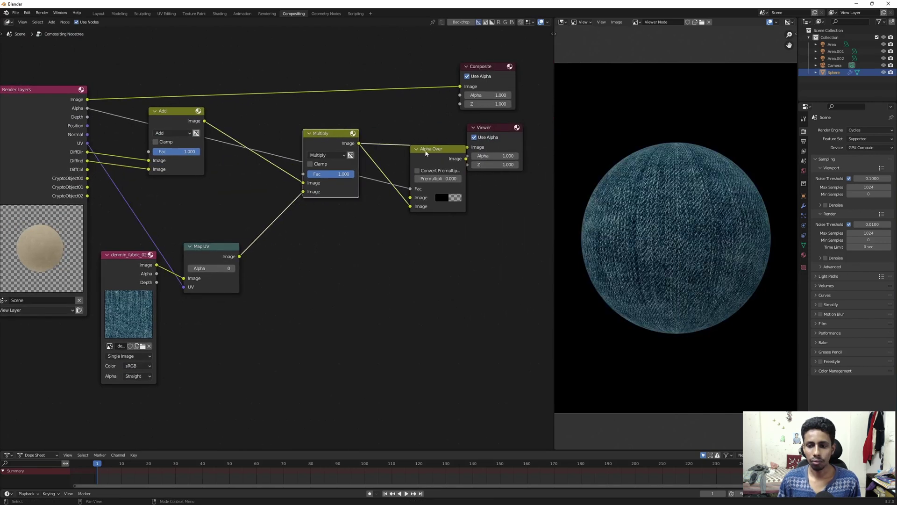
- Send the Alpha Over output to the Viewer, and inspect the shaded denim sphere in a maximized image view
left_click(428, 152, "ctrl+shift")
left_click_drag(431, 151, 407, 151)
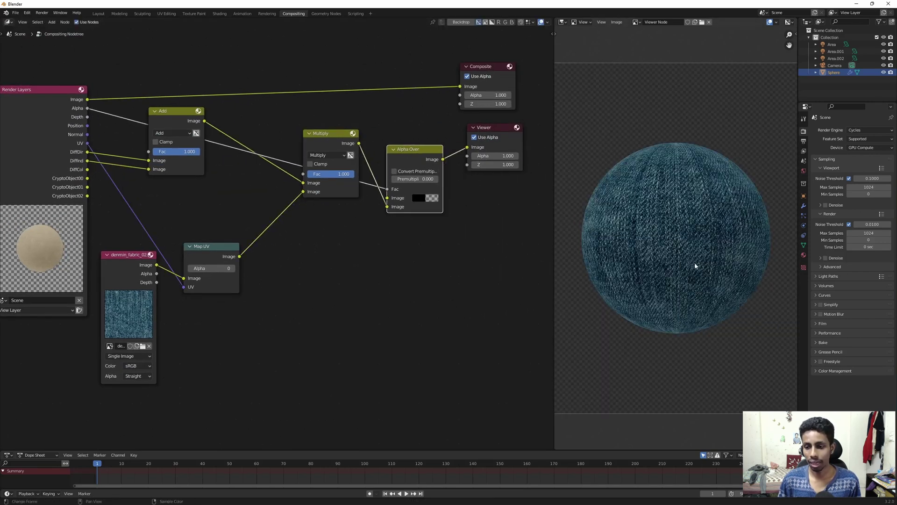
key("ctrl+space")
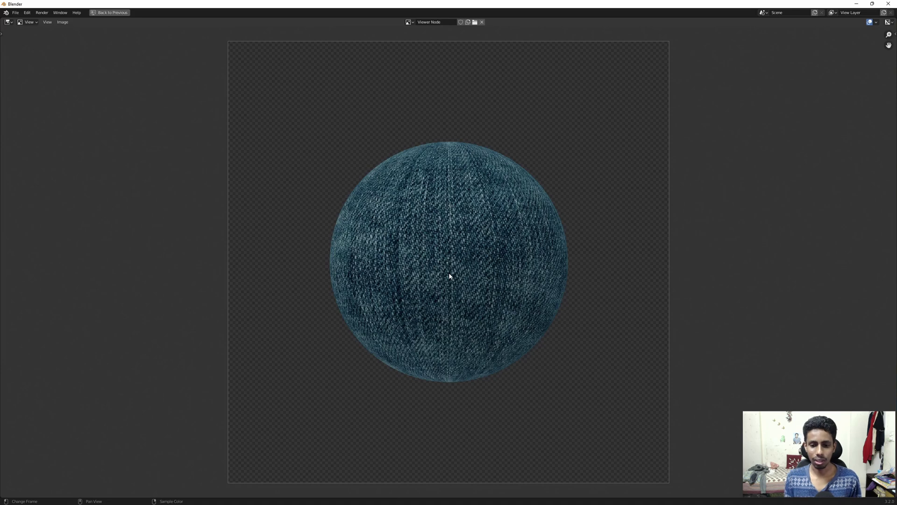
key("ctrl+space")
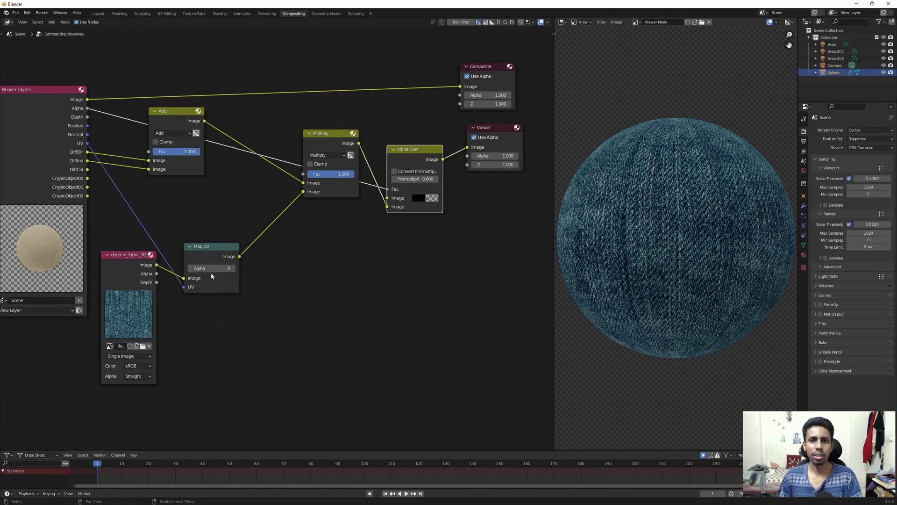
- Tidy the node tree by moving Add closer to Multiply and the denim and Map UV nodes up beneath them
left_click_drag(156, 139, 212, 153)
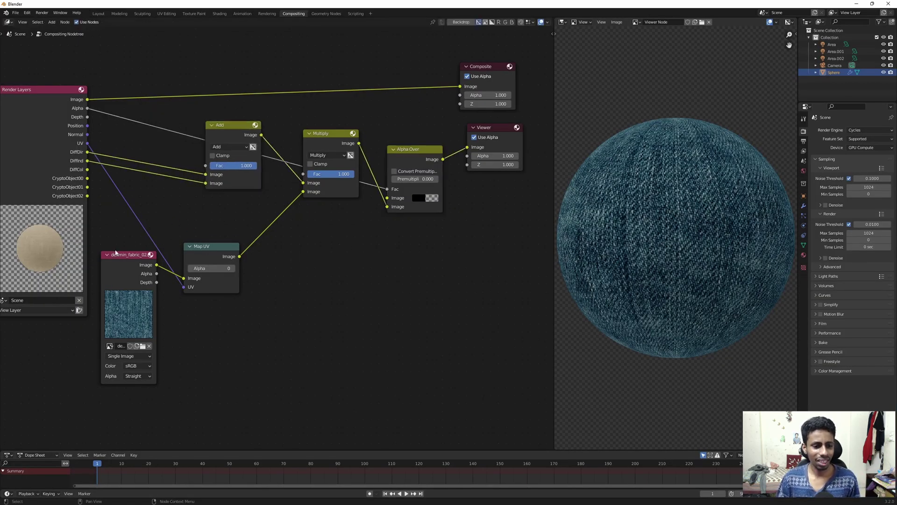
left_click_drag(244, 225, 164, 230)
left_click(389, 274)
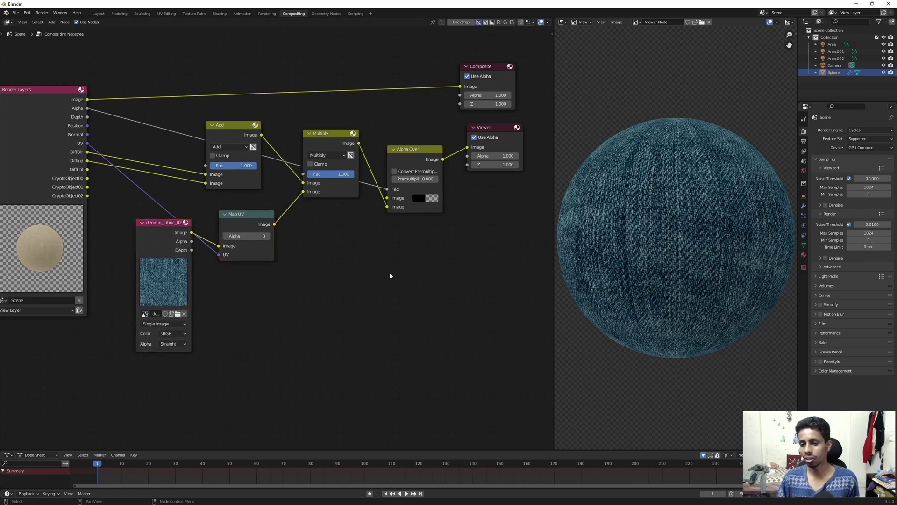
- Add a UV sphere in the Layout workspace, move it horizontally beside the original sphere, and check it from the camera
left_click(98, 14)
middle_click_drag(621, 240, 372, 229)
scroll(372, 229, "down", 3)
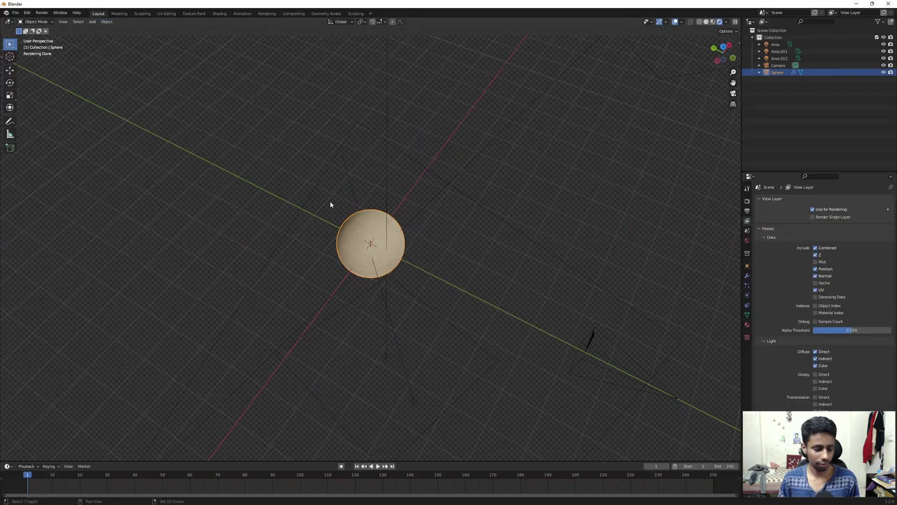
key("shift+a")
mouse_move(330, 202)
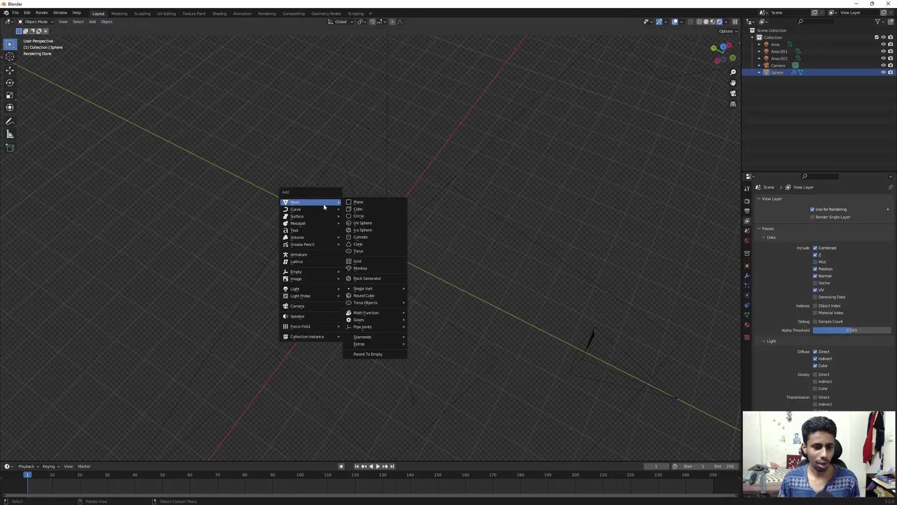
left_click(364, 223)
key("g")
key("shift+z")
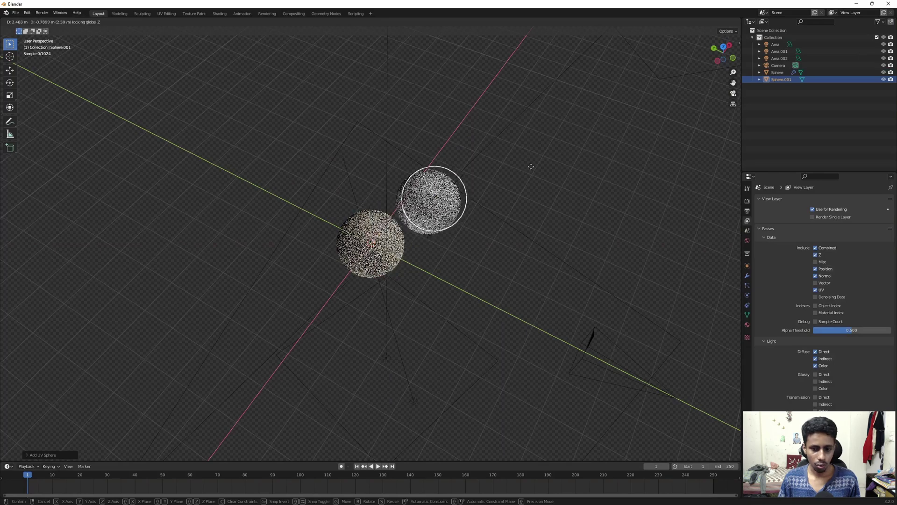
left_click(520, 178)
key("KP_0")
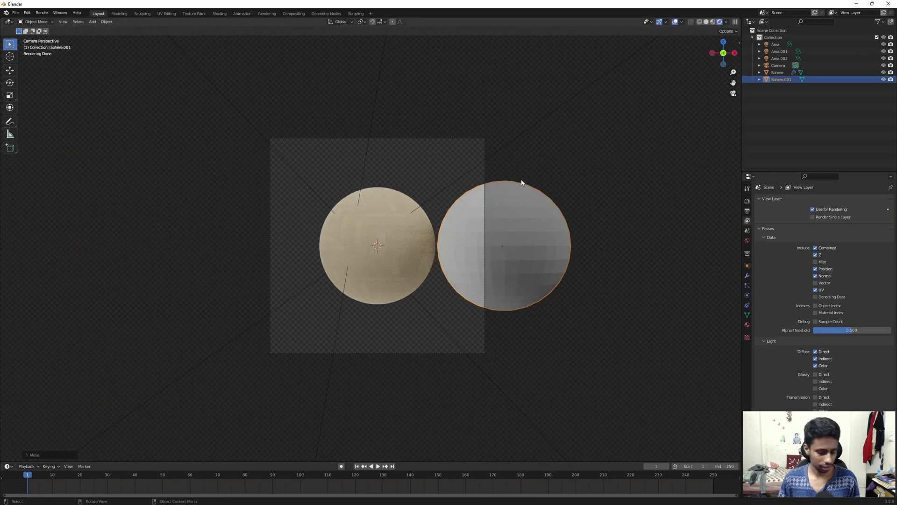
- Move the new sphere back along the Y axis, partly behind the original sphere, and shade it smooth
key("g")
key("y")
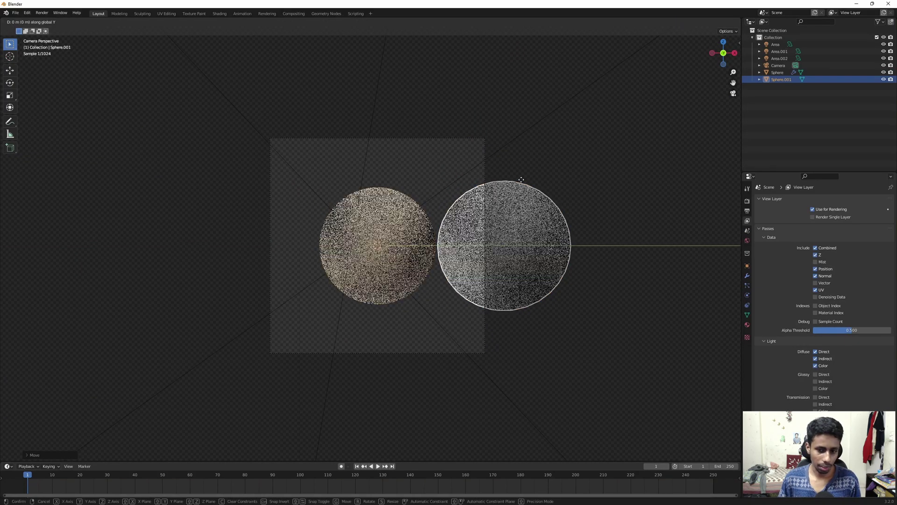
left_click(570, 292)
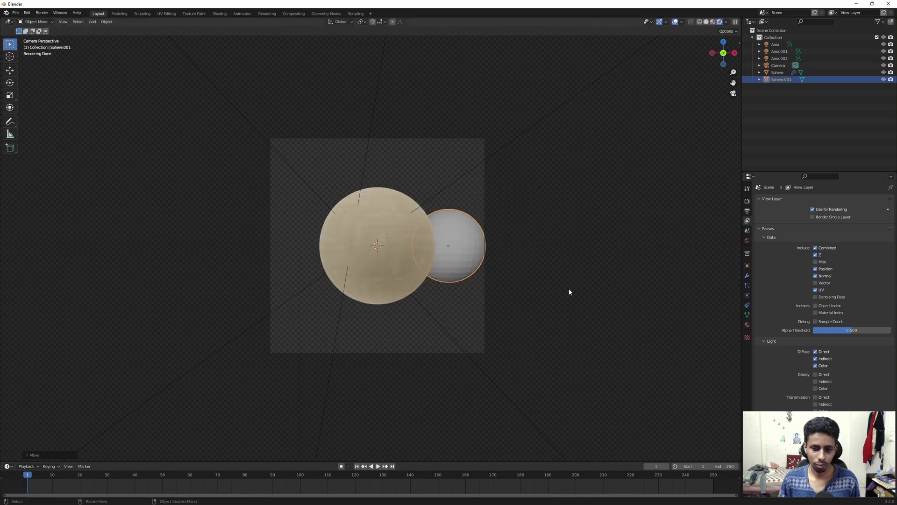
right_click(468, 242)
key("Escape")
scroll(490, 238, "up", 2)
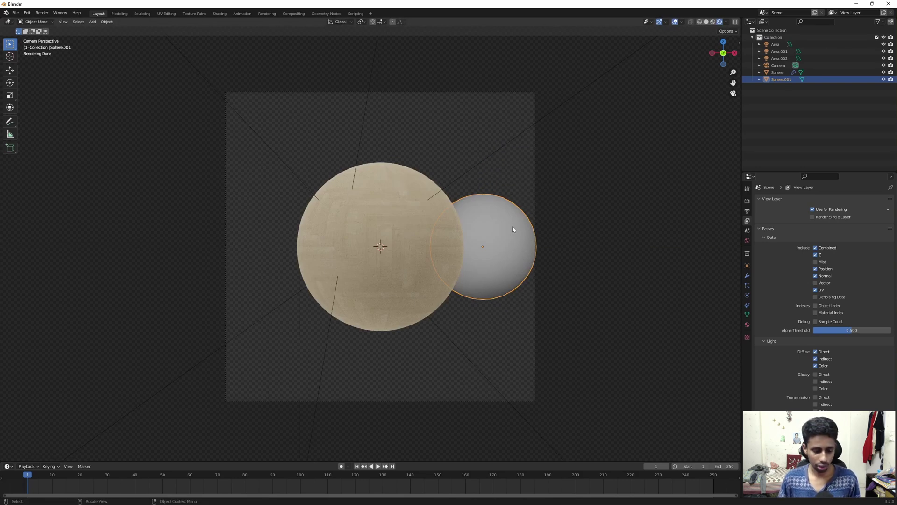
- Switch the viewport to solid shading, render the scene with both spheres, and close the render window
key("z")
left_click(584, 242)
key("F12")
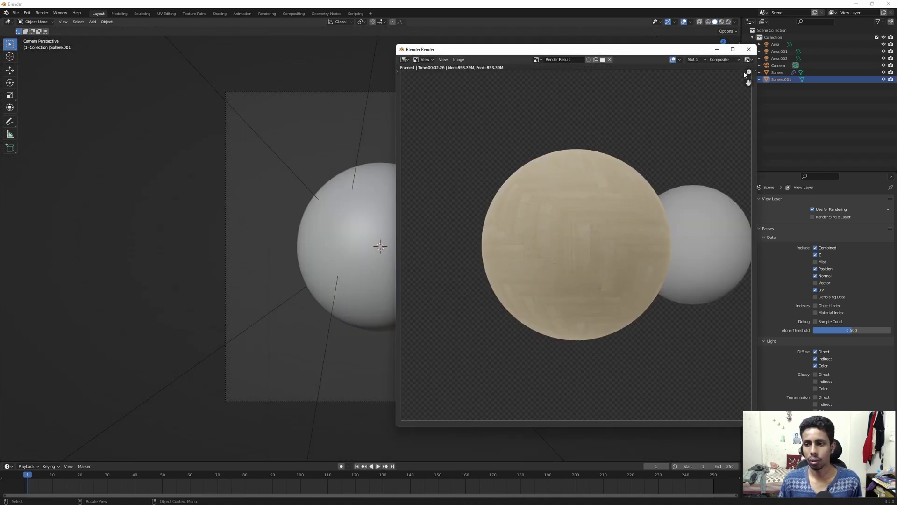
left_click(748, 49)
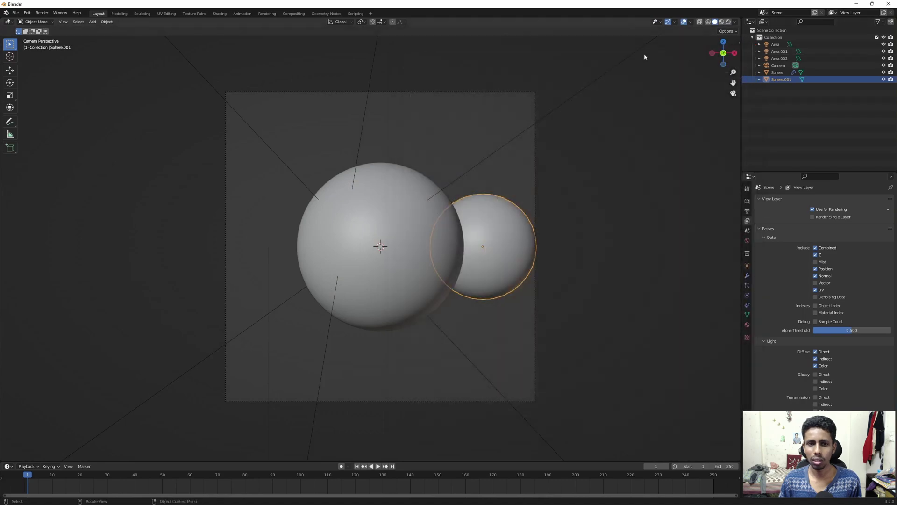
- Inspect the two-sphere denim composite in a maximized, fitted image view in the Compositing workspace
left_click(292, 13)
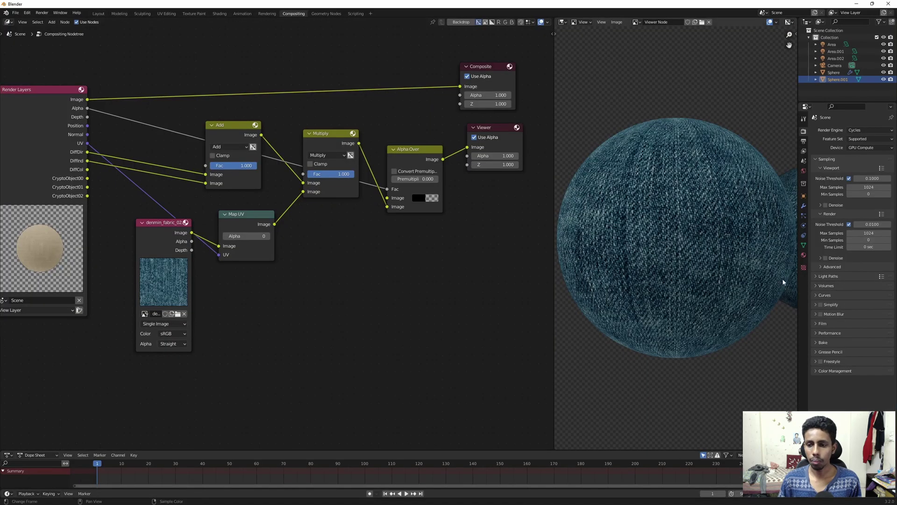
key("ctrl+space")
key("Home")
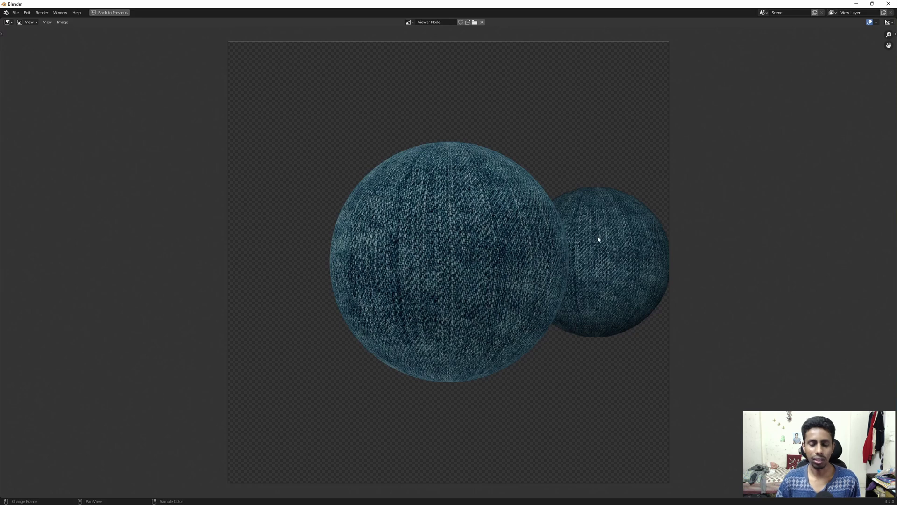
key("ctrl+space")
- Tighten the node layout by moving Map UV closer to the denim image node and Add closer to Multiply
scroll(232, 282, "down", 2)
middle_click_drag(232, 282, 333, 261)
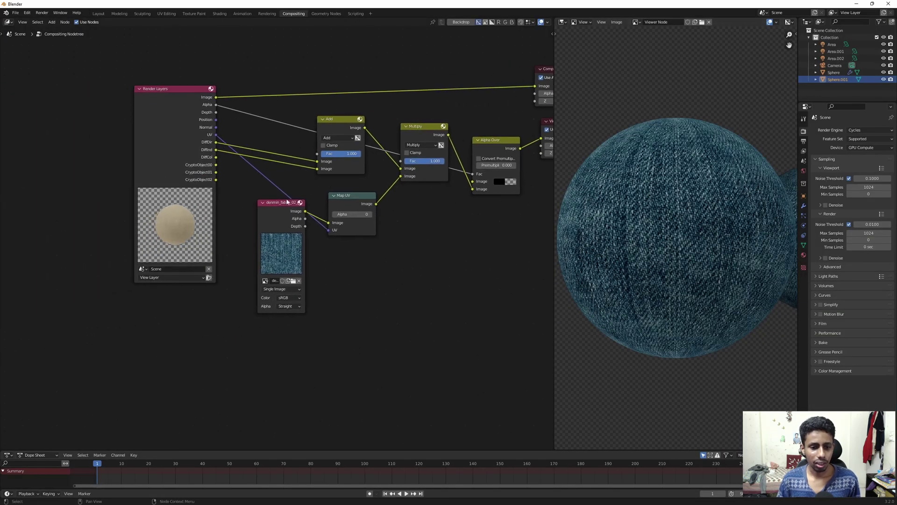
left_click(356, 198)
left_click_drag(356, 198, 340, 193)
scroll(376, 233, "down", 1)
middle_click_drag(380, 229, 374, 248)
left_click_drag(398, 163, 399, 154)
left_click_drag(329, 157, 353, 152)
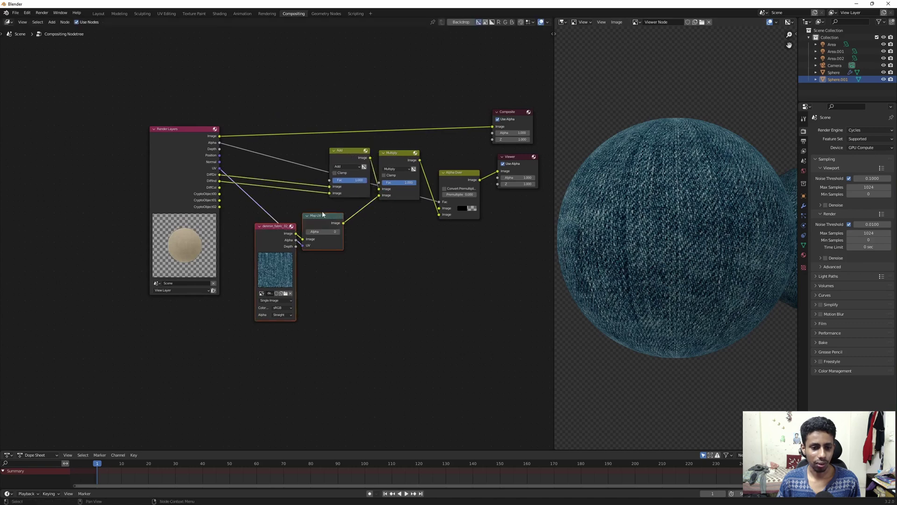
- Move the denim image and Map UV nodes well below the rest of the tree to free up space
left_click(315, 232)
left_click_drag(237, 185, 354, 255)
left_click_drag(322, 214, 317, 277)
left_click_drag(222, 171, 339, 250)
left_click_drag(322, 221, 301, 352)
left_click(296, 245)
- Add a Cryptomatte node fed by the Render Layers Image output, and place it below the Add node
scroll(297, 240, "up", 9)
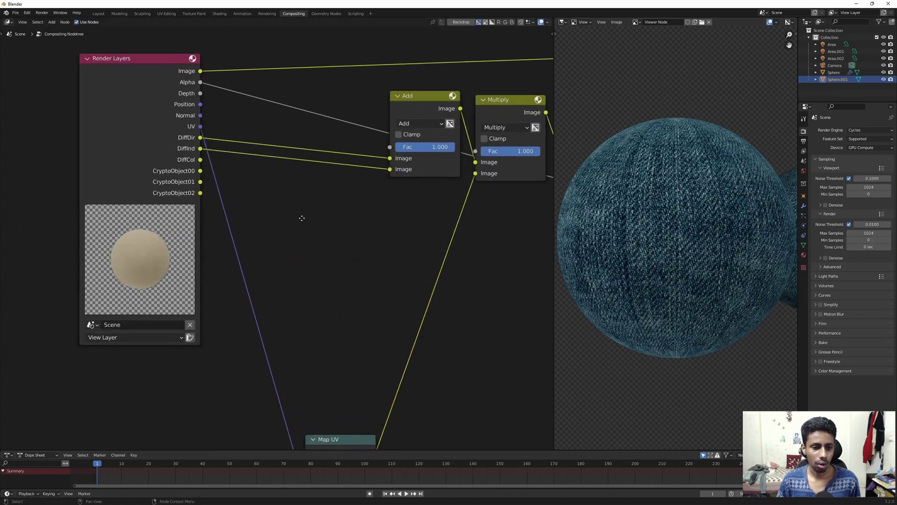
middle_click_drag(226, 173, 258, 189)
scroll(273, 191, "down", 3)
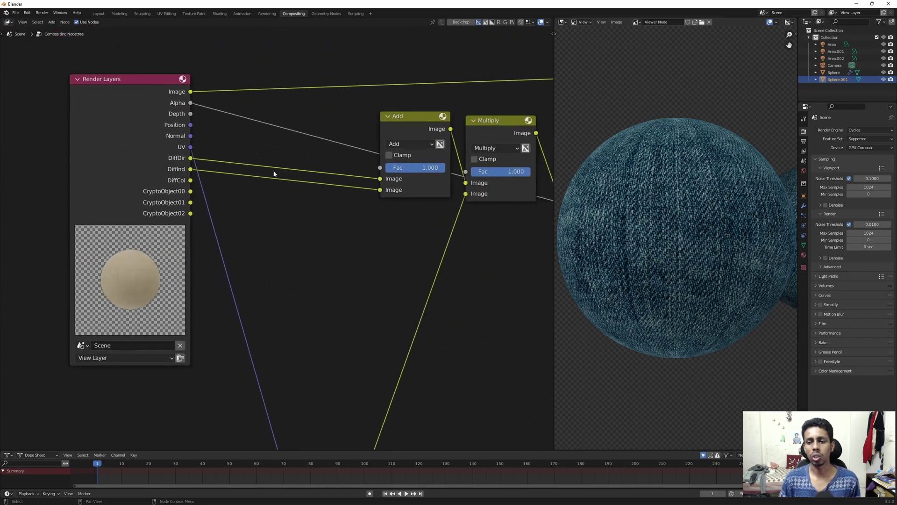
scroll(675, 262, "down", 4)
scroll(673, 257, "up", 2)
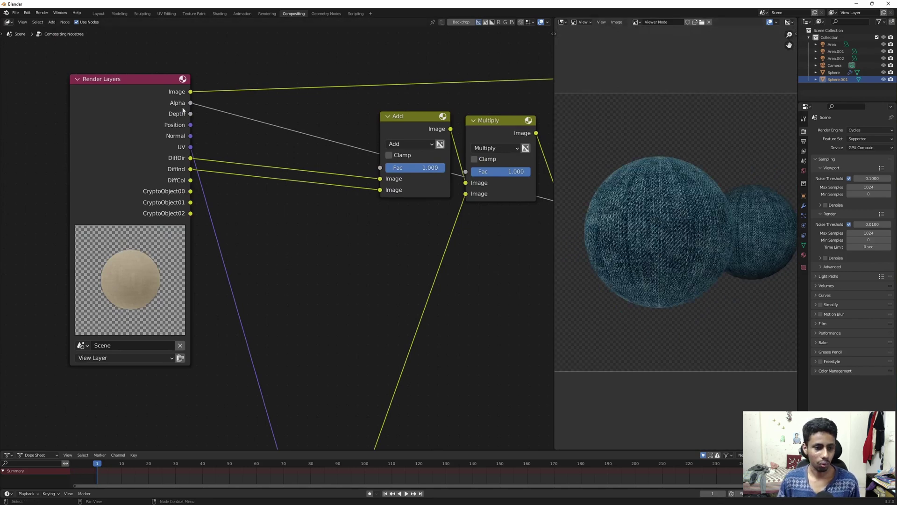
left_click_drag(190, 91, 303, 275)
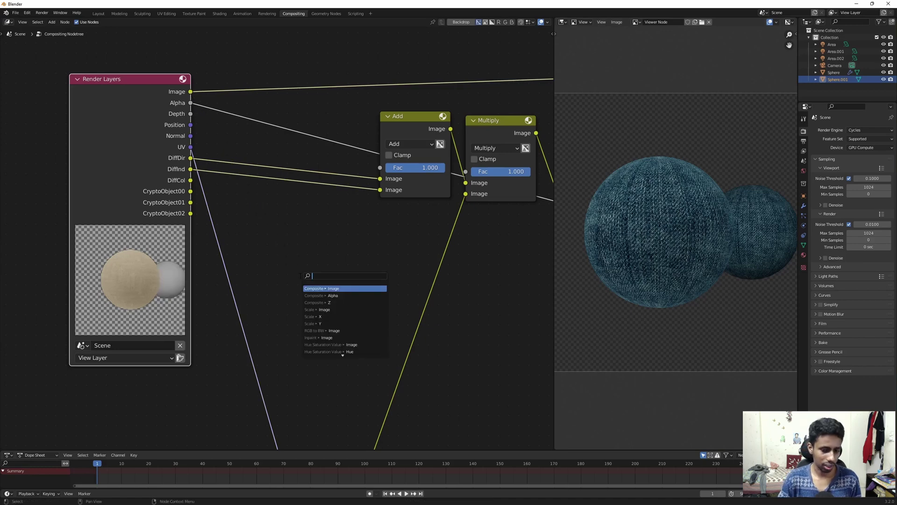
type("crypto")
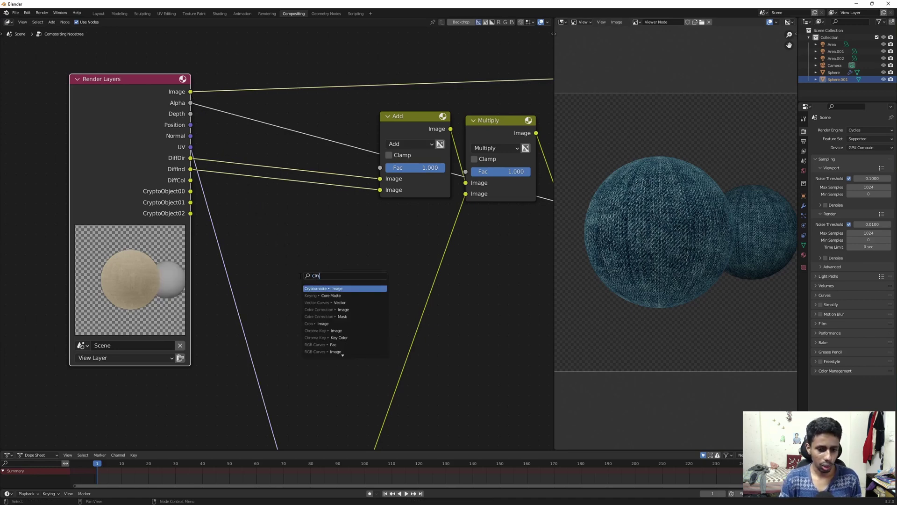
key("Return")
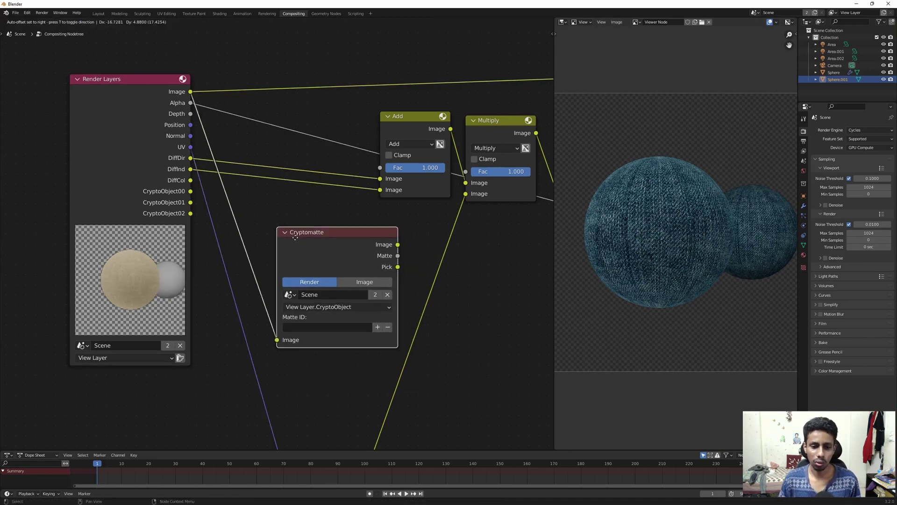
left_click(275, 233)
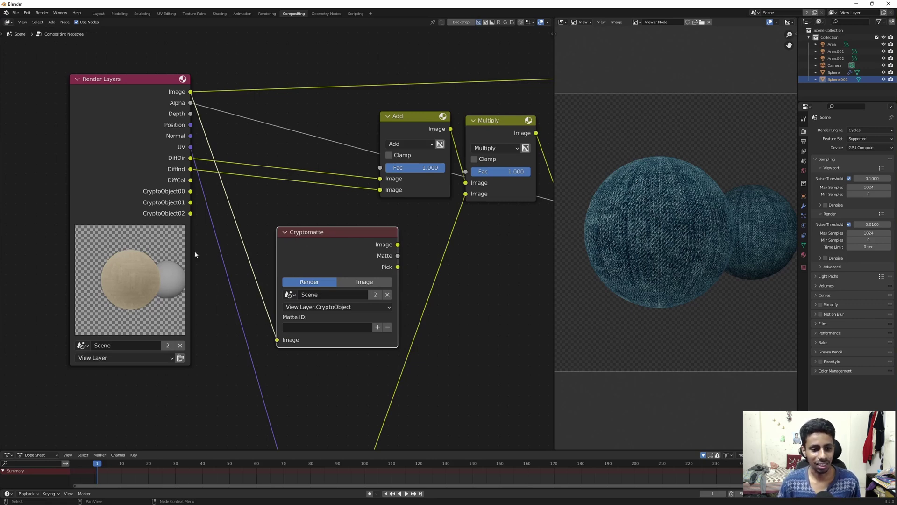
left_click_drag(337, 245, 313, 229)
- Preview Cryptomatte's Pick output in the Viewer and add the original large sphere to its matte
left_click(314, 229, "ctrl+shift")
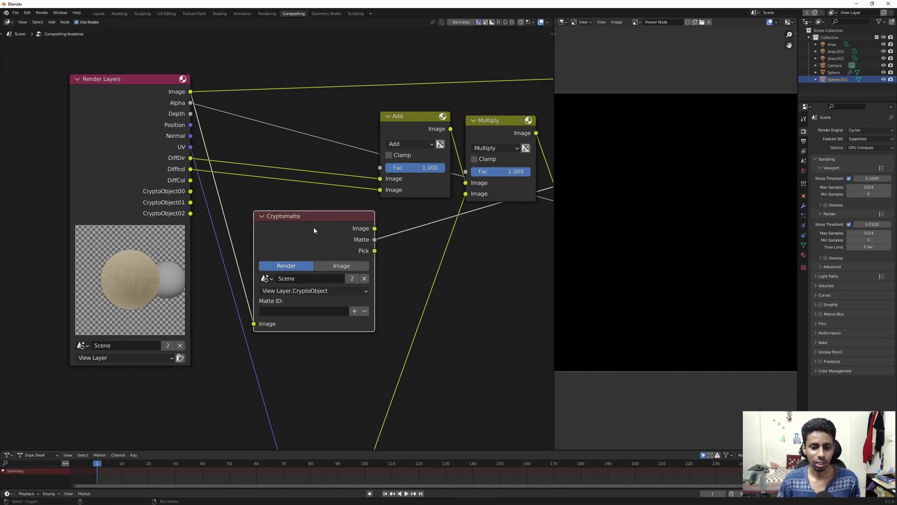
left_click(313, 227, "ctrl+shift")
left_click(354, 310)
left_click(616, 222)
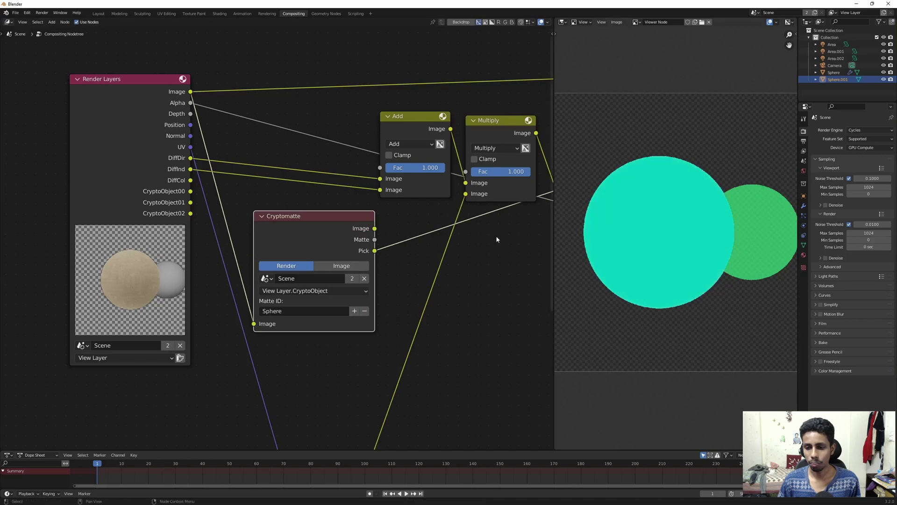
- Reposition the Cryptomatte node in the free space between Render Layers and Map UV
left_click_drag(334, 227, 336, 239)
scroll(336, 238, "down", 2)
middle_click_drag(336, 238, 243, 217)
left_click_drag(216, 224, 384, 318)
middle_click_drag(382, 226, 455, 200)
scroll(276, 209, "down", 1)
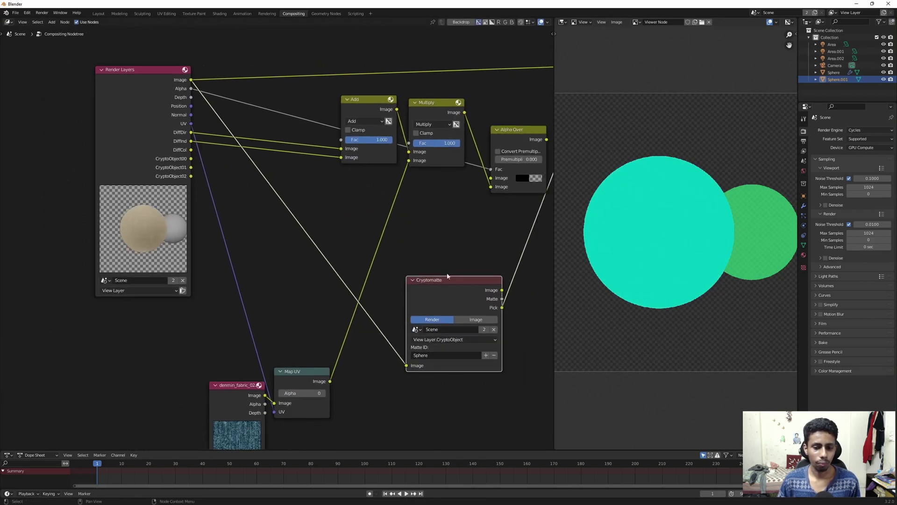
left_click_drag(447, 277, 252, 220)
- Move the Add, Multiply, Alpha Over and output nodes farther away from Render Layers to make room
middle_click_drag(340, 120, 236, 166)
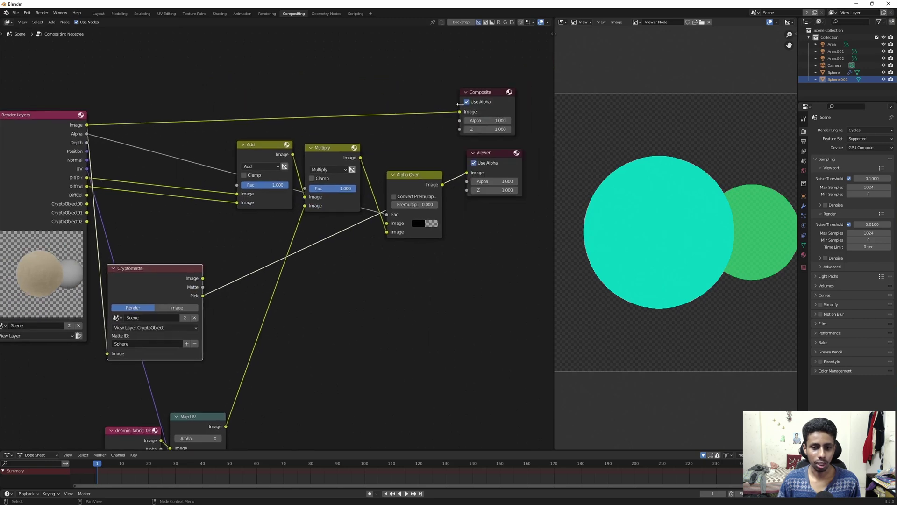
left_click_drag(160, 95, 502, 247)
middle_click_drag(502, 247, 420, 290)
left_click_drag(183, 192, 330, 207)
middle_click_drag(389, 354, 436, 286)
left_click(421, 290)
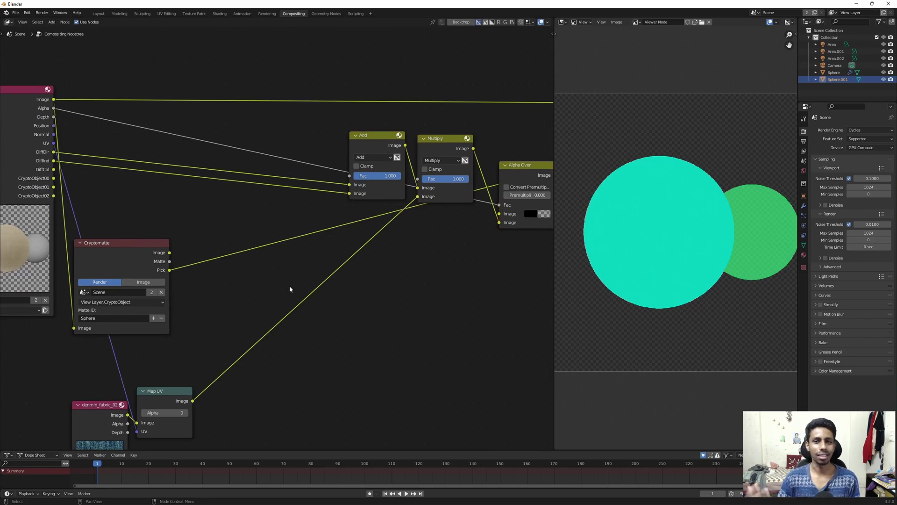
- Move the Cryptomatte node out of the way above the node tree
left_click_drag(126, 245, 194, 55)
middle_click_drag(209, 367, 274, 272)
left_click_drag(259, 299, 187, 409)
scroll(241, 182, "up", 4)
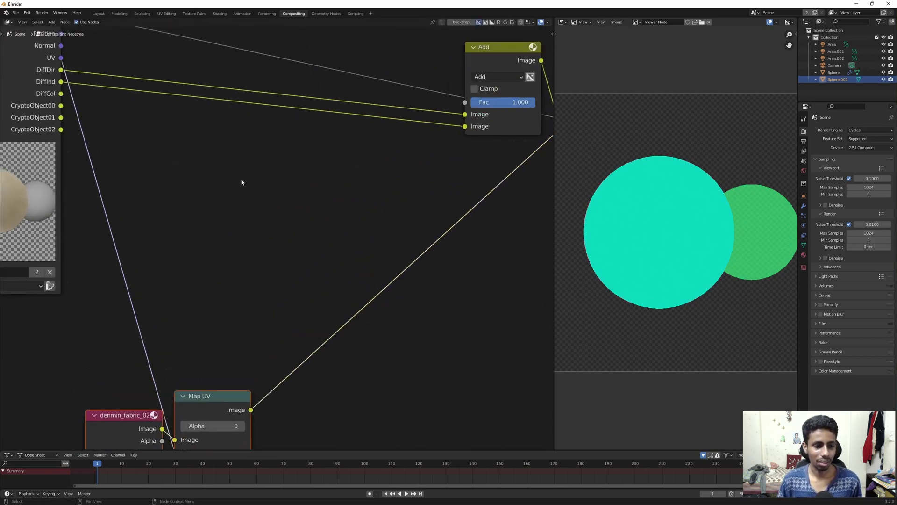
middle_click_drag(241, 182, 296, 212)
left_click(296, 213)
- Preview DiffCol in the Viewer and connect it to the second image input of a new Mix node
left_click(115, 124, "ctrl+shift")
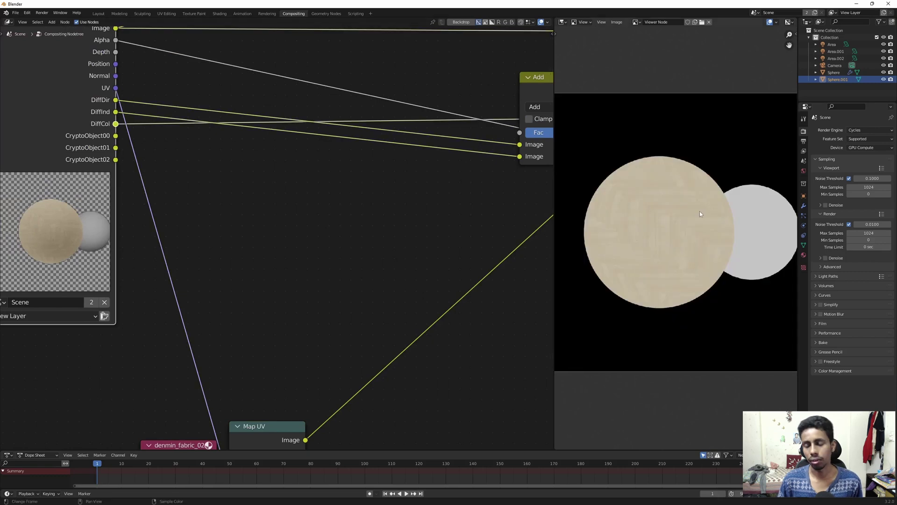
scroll(699, 214, "up", 1)
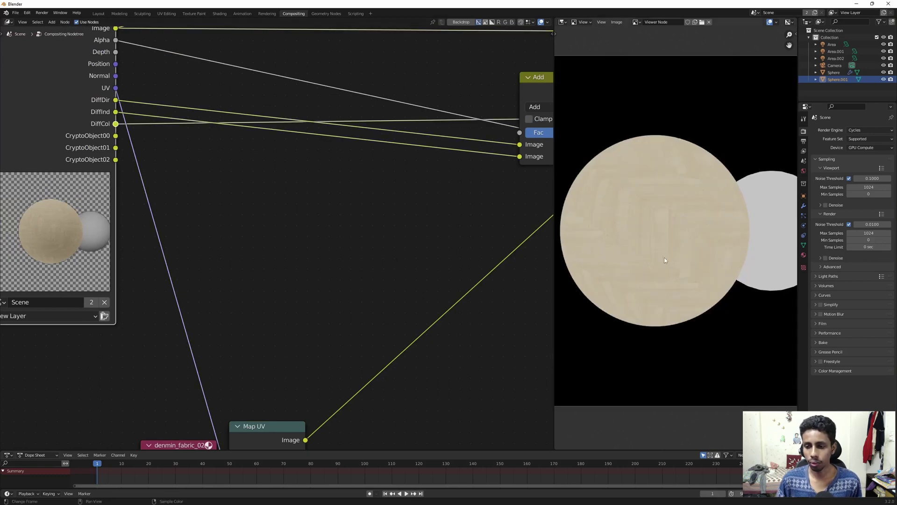
middle_click_drag(187, 192, 225, 185)
left_click_drag(153, 116, 382, 269)
type("mi")
left_click(399, 235)
left_click(403, 205)
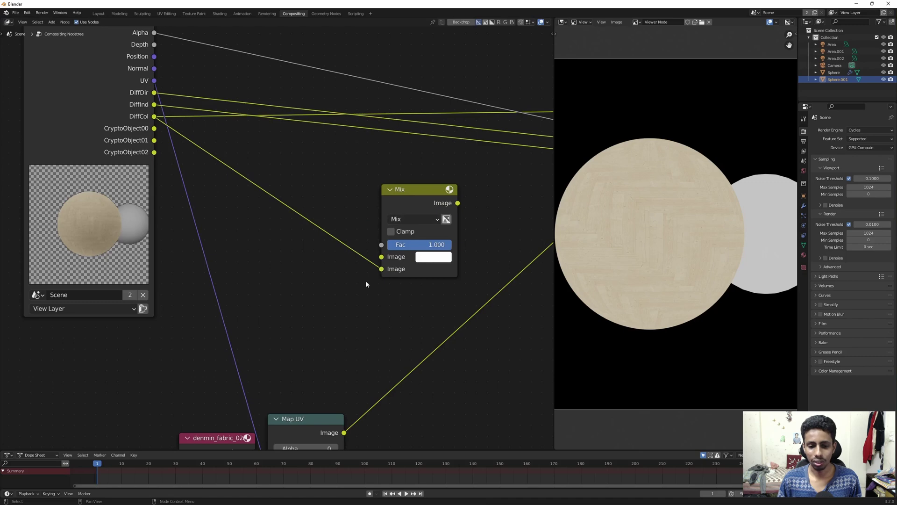
- Connect Map UV to Mix's first image input and preview Mix while testing its factor, ending at 1.000
middle_click_drag(354, 405, 344, 313)
scroll(344, 313, "down", 1)
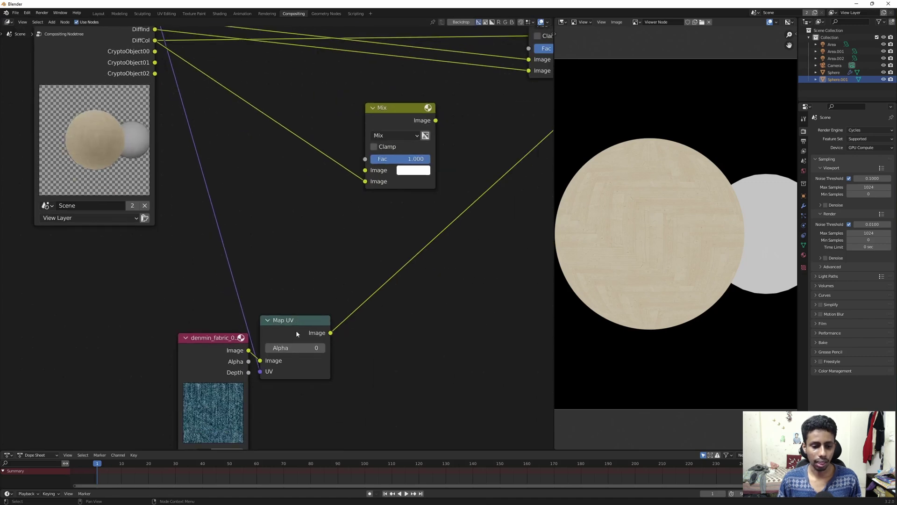
left_click(296, 332)
left_click(296, 332, "ctrl+shift")
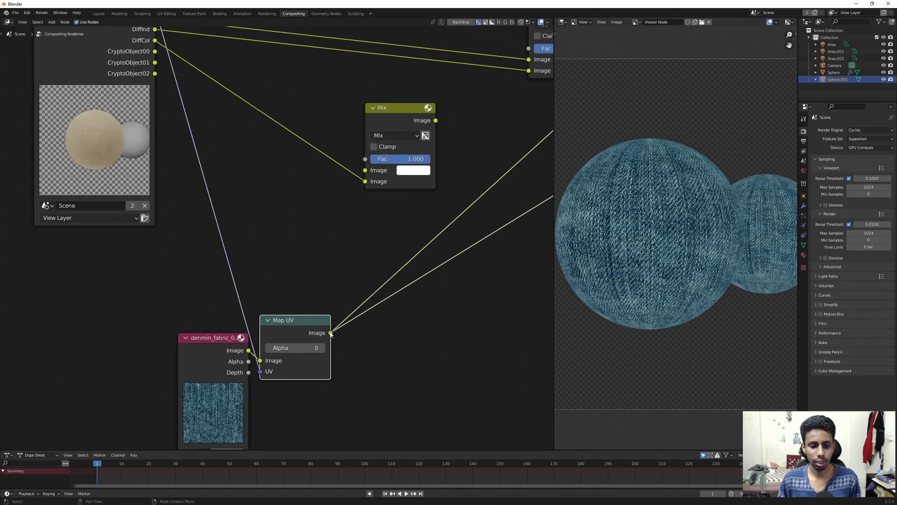
left_click_drag(330, 332, 365, 170)
left_click(430, 142, "ctrl+shift")
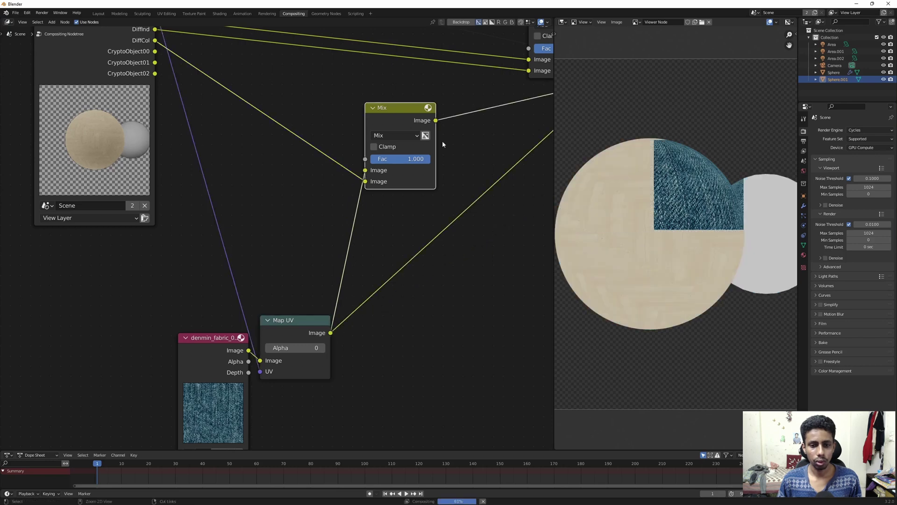
middle_click_drag(453, 194, 448, 241)
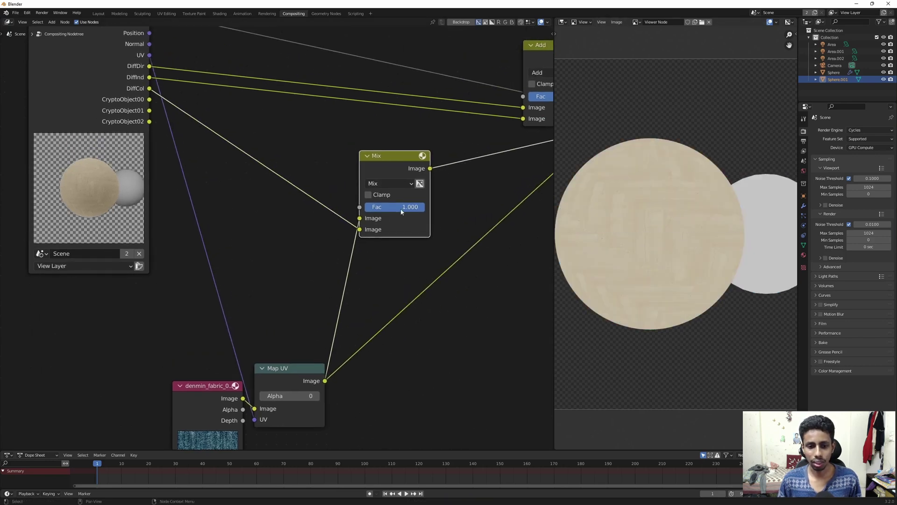
left_click_drag(401, 211, 423, 211)
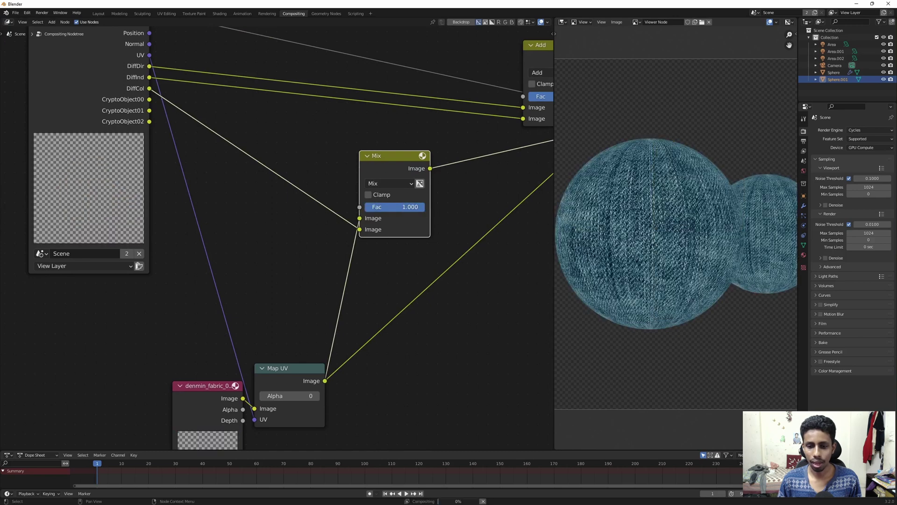
- Bring the Cryptomatte node back down between Render Layers and the Mix node
scroll(364, 230, "down", 1)
scroll(326, 173, "down", 3)
middle_click_drag(335, 131, 356, 200)
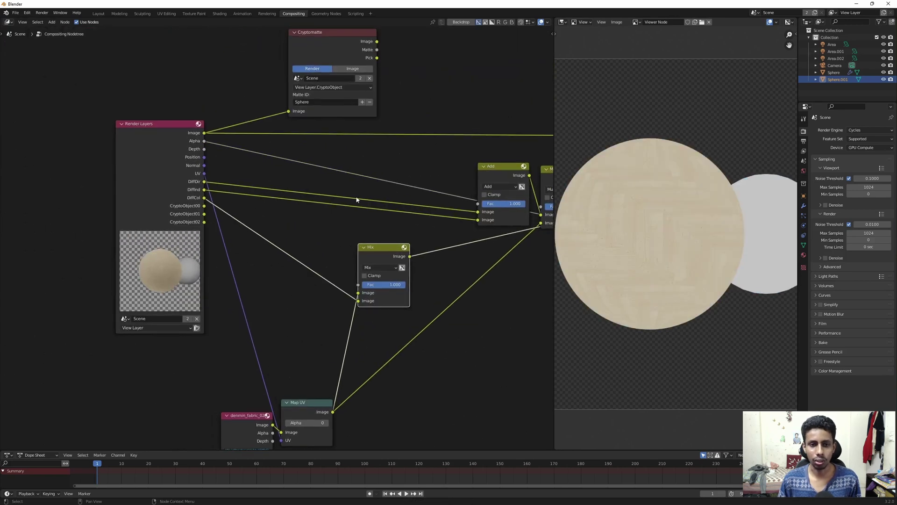
left_click_drag(349, 49, 316, 203)
scroll(379, 173, "up", 4)
middle_click_drag(378, 173, 274, 128)
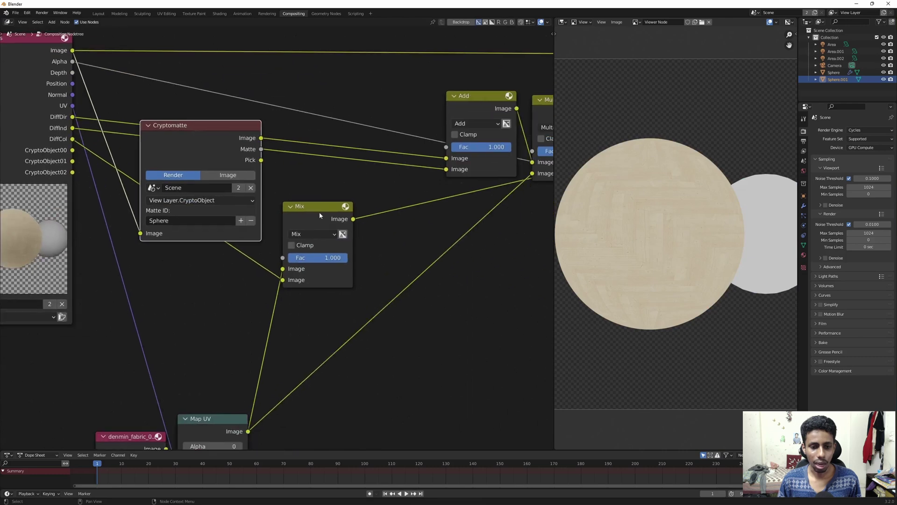
- Preview Cryptomatte's Matte output, connect it to Mix's Fac input, and view the Mix result in the Viewer
left_click(261, 150, "ctrl+shift")
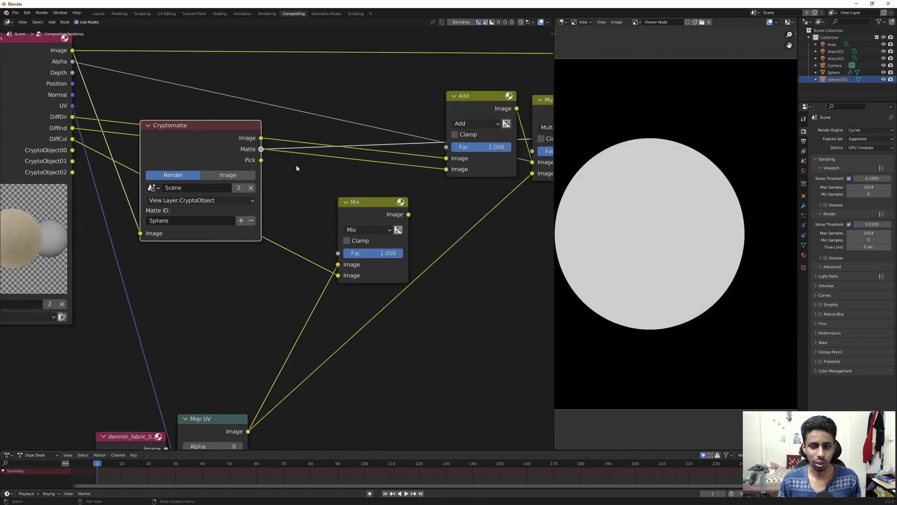
left_click_drag(261, 149, 338, 253)
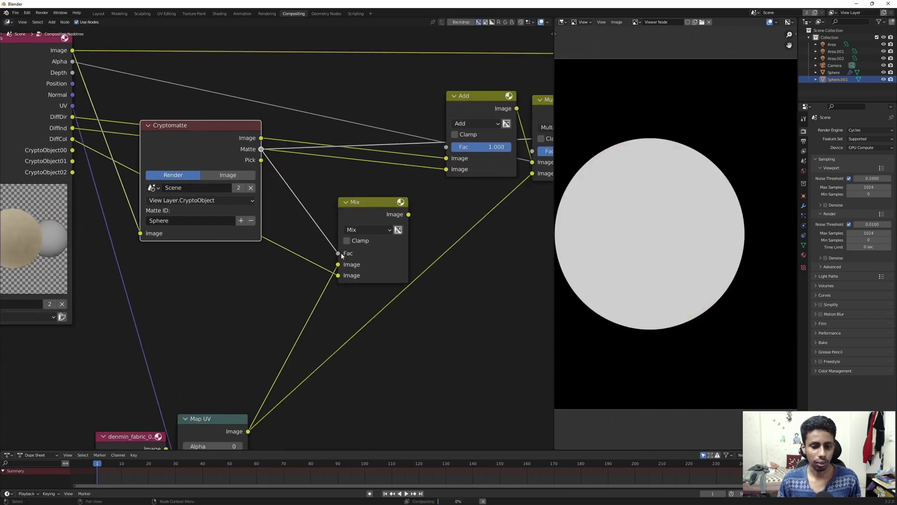
left_click(370, 214, "ctrl+shift")
scroll(730, 223, "up", 2)
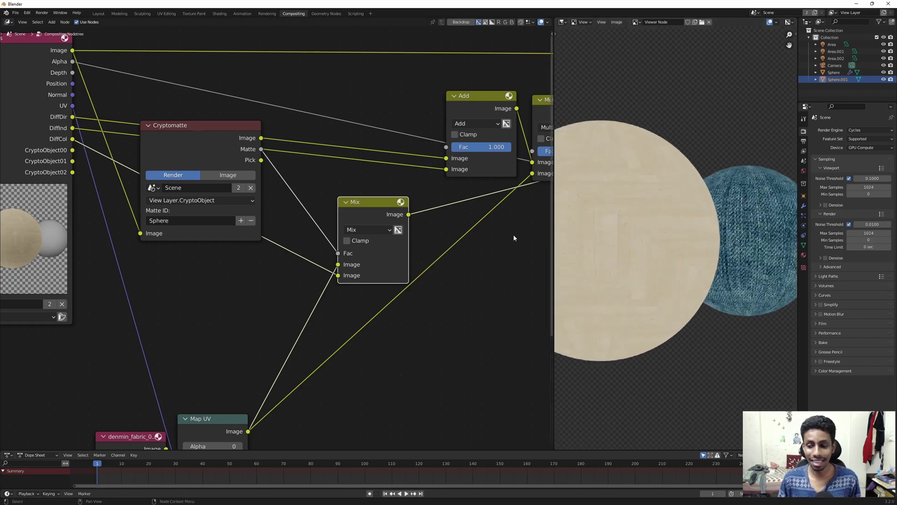
- Swap the Mix node's image inputs so DiffCol feeds the first and Map UV the second, and enable Clamp on Mix
left_click_drag(339, 268, 337, 275)
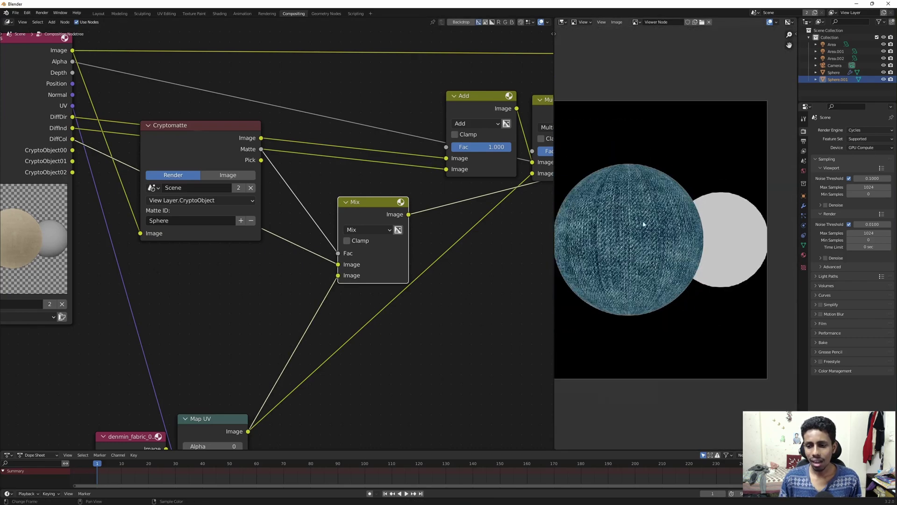
scroll(674, 142, "up", 4)
scroll(673, 141, "up", 2)
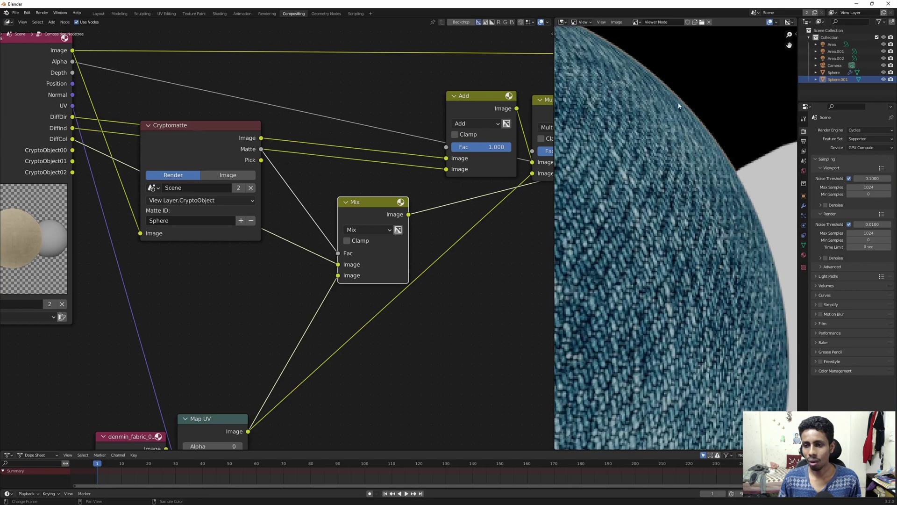
scroll(332, 330, "down", 2)
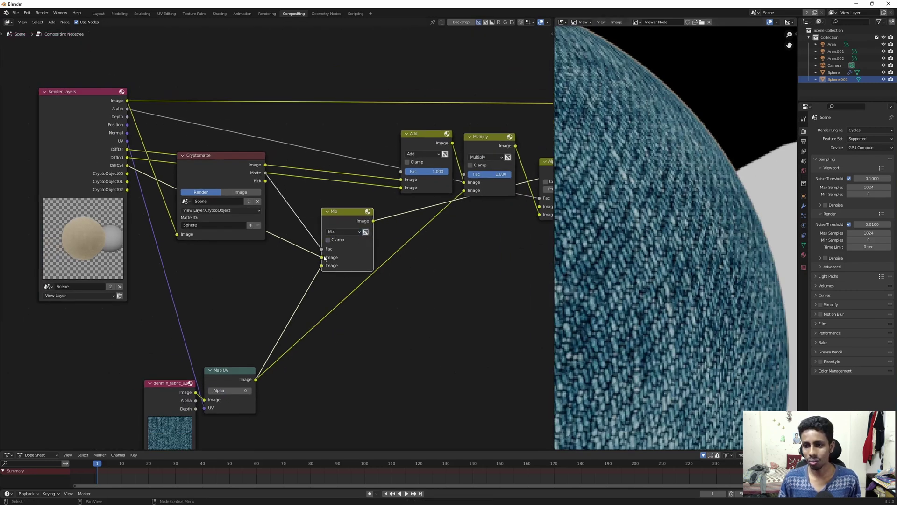
left_click(328, 240)
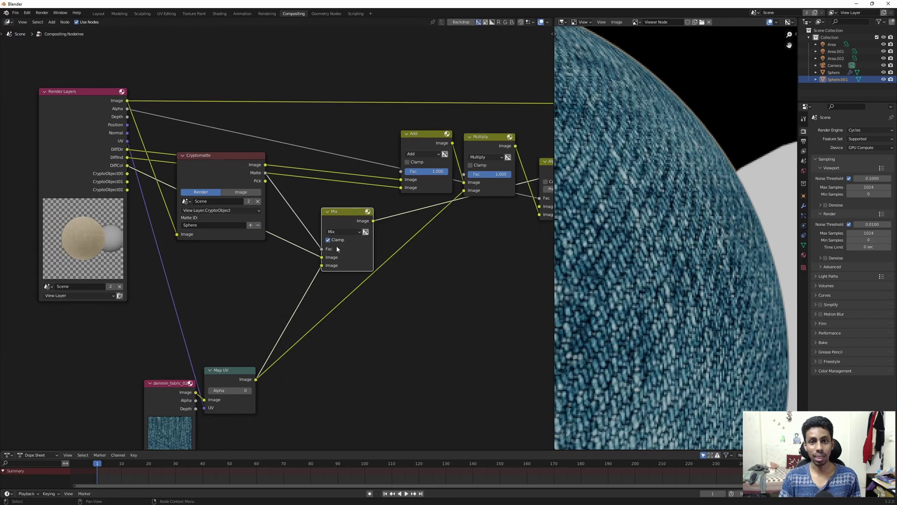
scroll(643, 200, "down", 3)
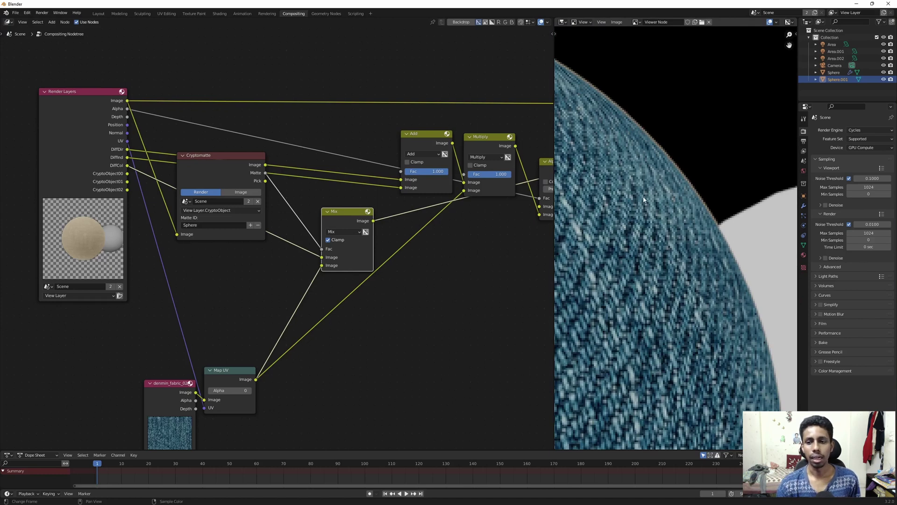
- Move the Cryptomatte node below the Render Layers links and shift the Multiply node down toward Alpha Over
left_click_drag(213, 168, 242, 241)
middle_click_drag(308, 202, 230, 201)
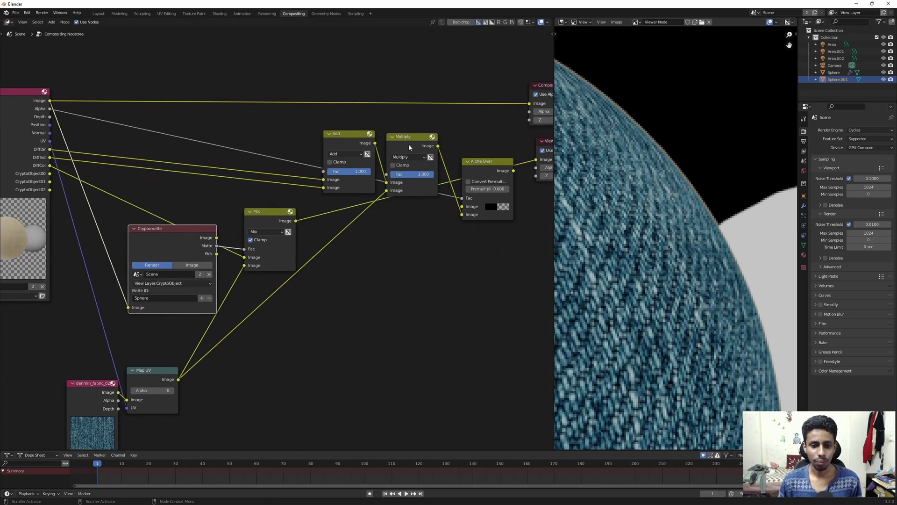
left_click_drag(409, 148, 429, 178)
left_click(262, 218)
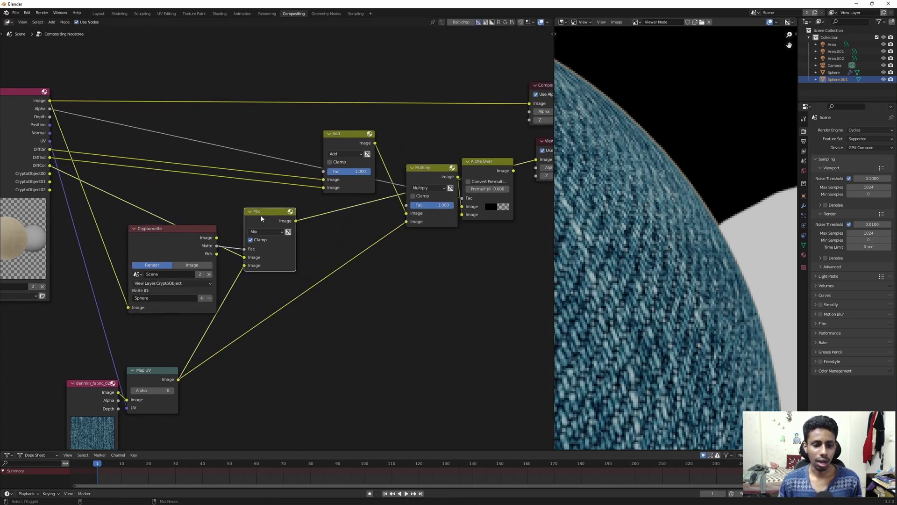
- Connect Mix's image output to Multiply's second image input, reposition Multiply, and preview Alpha Over in the Viewer
scroll(280, 232, "up", 1)
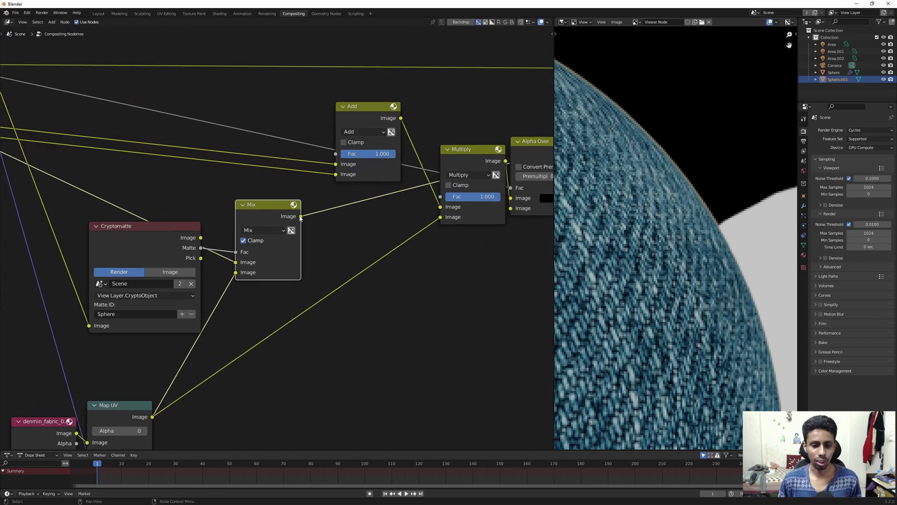
left_click_drag(300, 217, 440, 217)
middle_click_drag(470, 160, 386, 162)
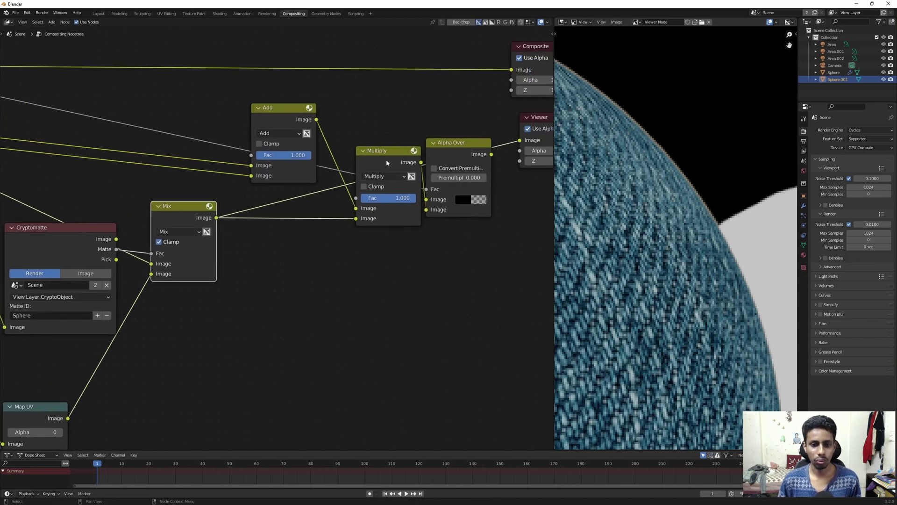
left_click_drag(386, 162, 362, 160)
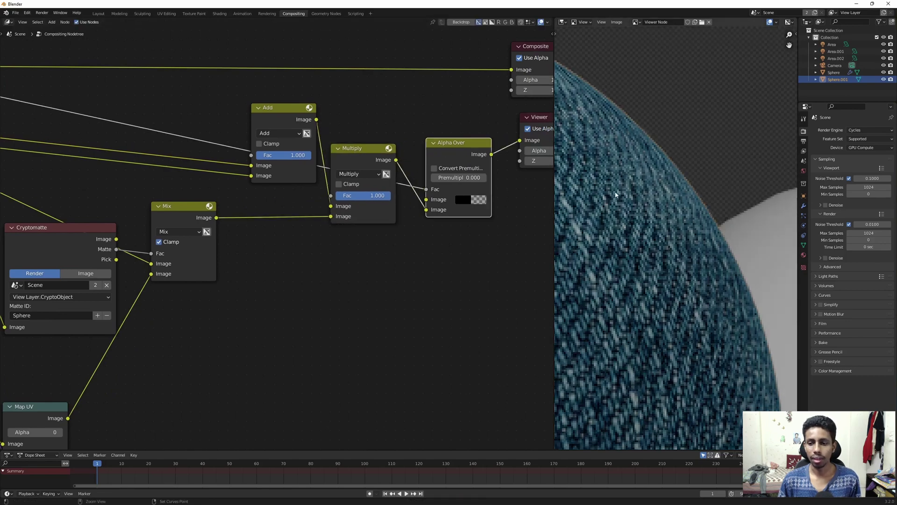
- Examine the composited denim sphere and the plain sphere behind it in a maximized image viewer
key("ctrl+space")
scroll(537, 226, "down", 8)
scroll(411, 262, "up", 1)
middle_click_drag(411, 262, 466, 201)
scroll(551, 204, "down", 2)
scroll(467, 201, "up", 1)
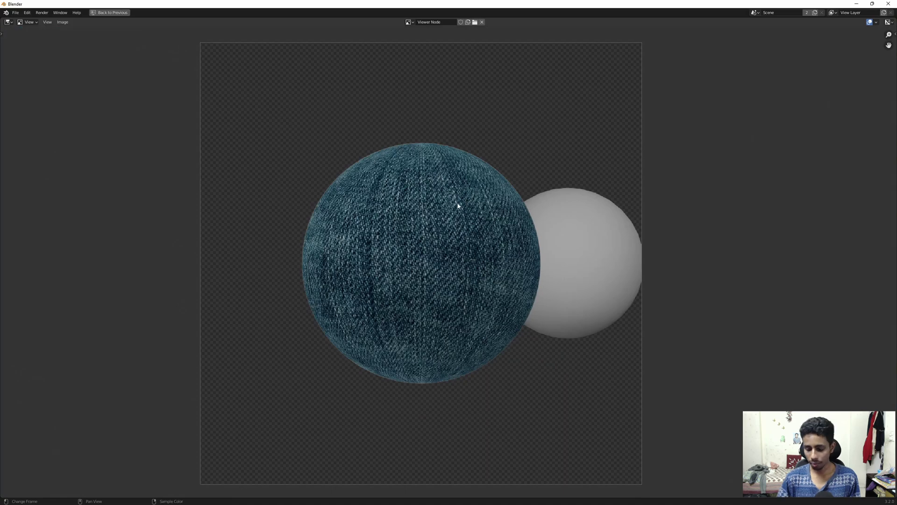
scroll(458, 206, "down", 1)
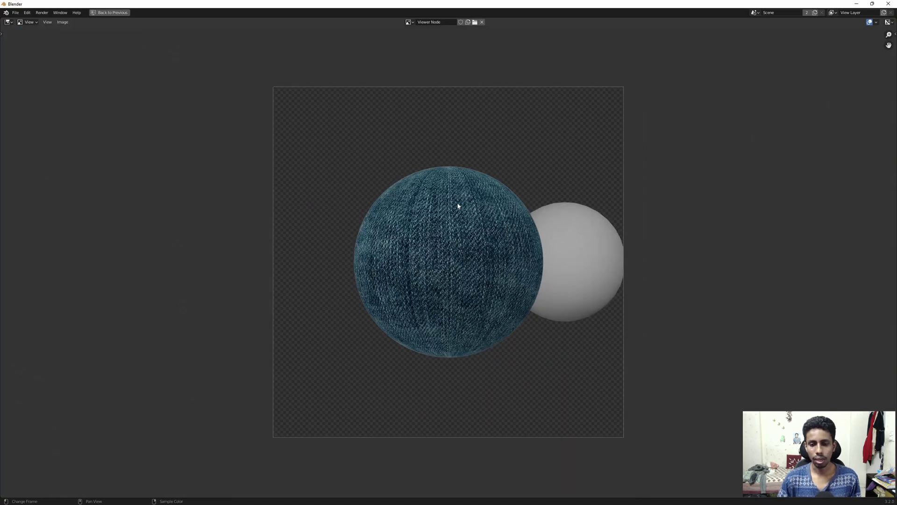
scroll(458, 206, "up", 6)
scroll(433, 191, "down", 6)
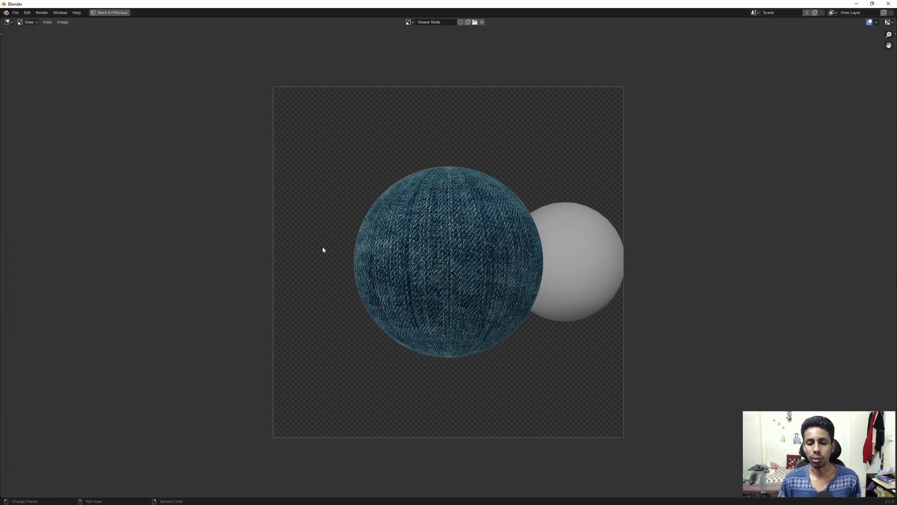
key("ctrl+space")
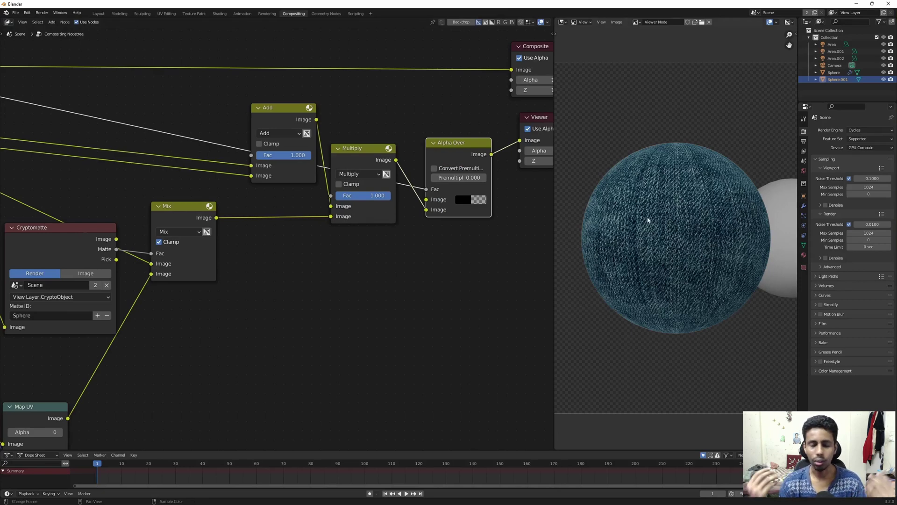
- Move the denim image and Map UV nodes up together, and place the Cryptomatte node slightly higher above them
scroll(230, 276, "down", 2)
middle_click_drag(51, 374, 202, 332)
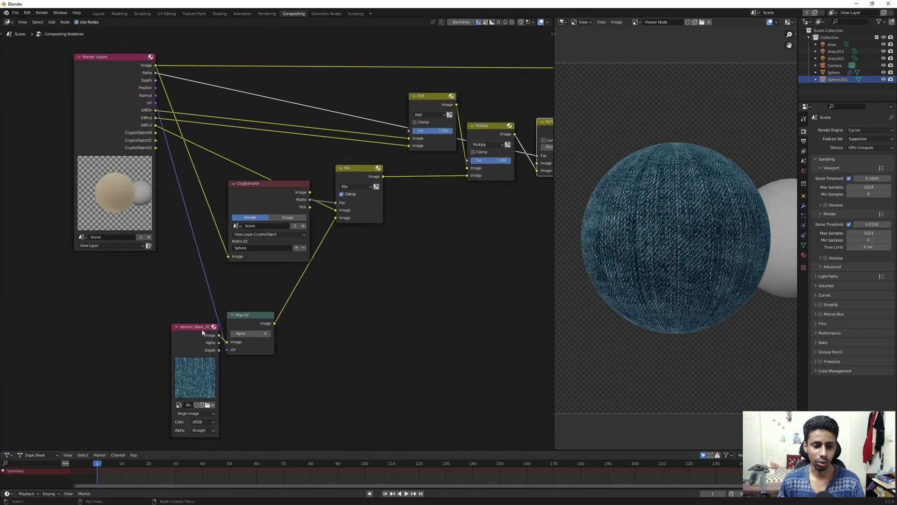
left_click_drag(156, 298, 286, 334)
left_click_drag(261, 317, 279, 287)
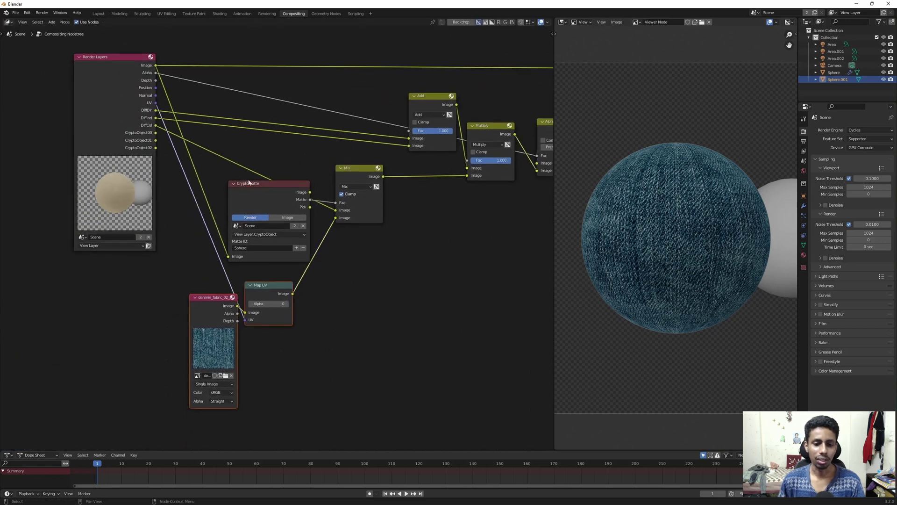
left_click_drag(249, 182, 243, 168)
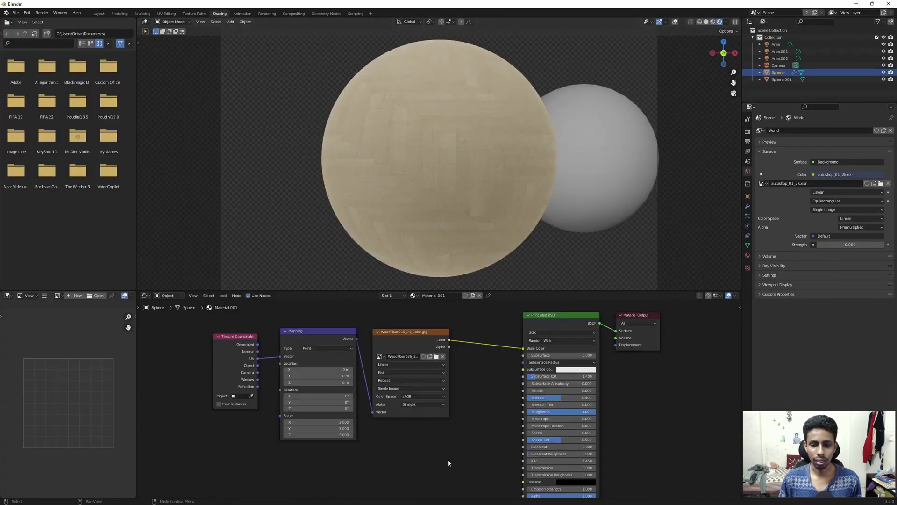
- Examine the large sphere's Principled BSDF and wood texture nodes alongside its rendered viewport preview
middle_click_drag(448, 433, 470, 369)
scroll(470, 368, "up", 1)
middle_click_drag(560, 363, 498, 405)
scroll(503, 390, "up", 1)
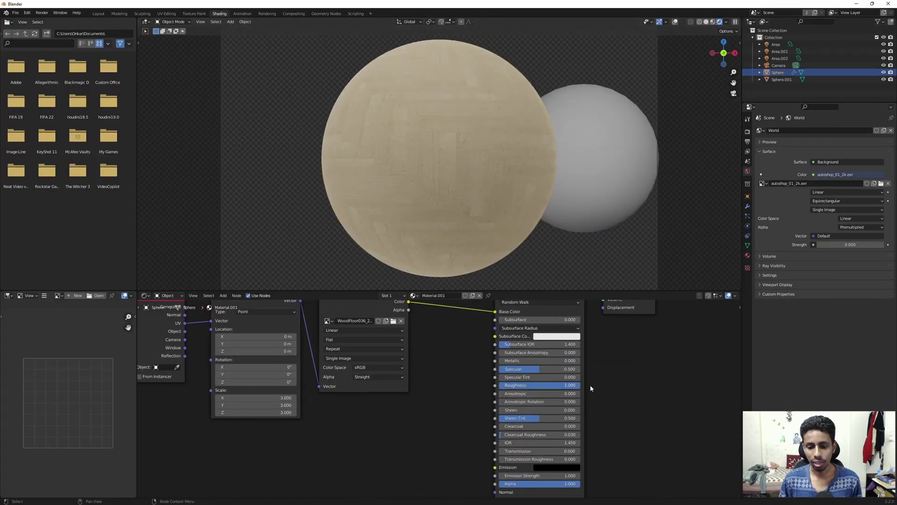
scroll(424, 382, "down", 4)
middle_click_drag(424, 382, 419, 347)
scroll(449, 428, "up", 4)
middle_click_drag(448, 428, 372, 402)
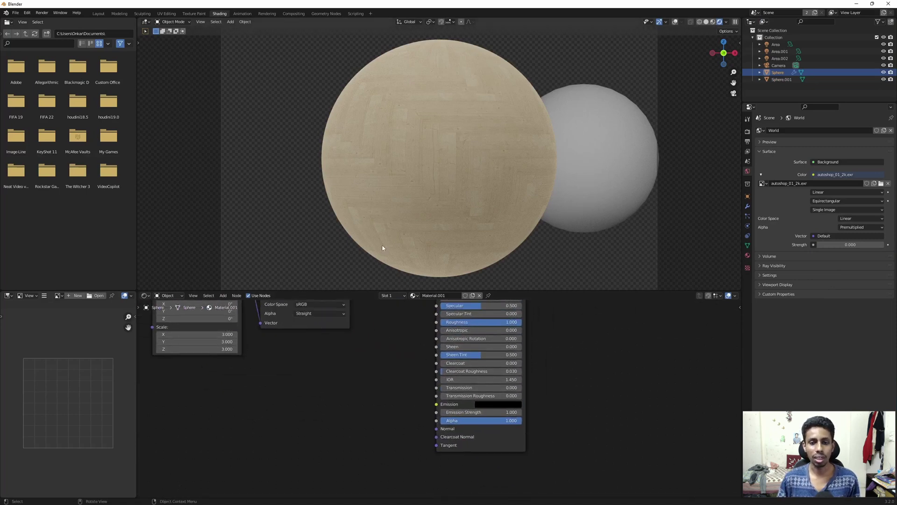
scroll(381, 142, "up", 2)
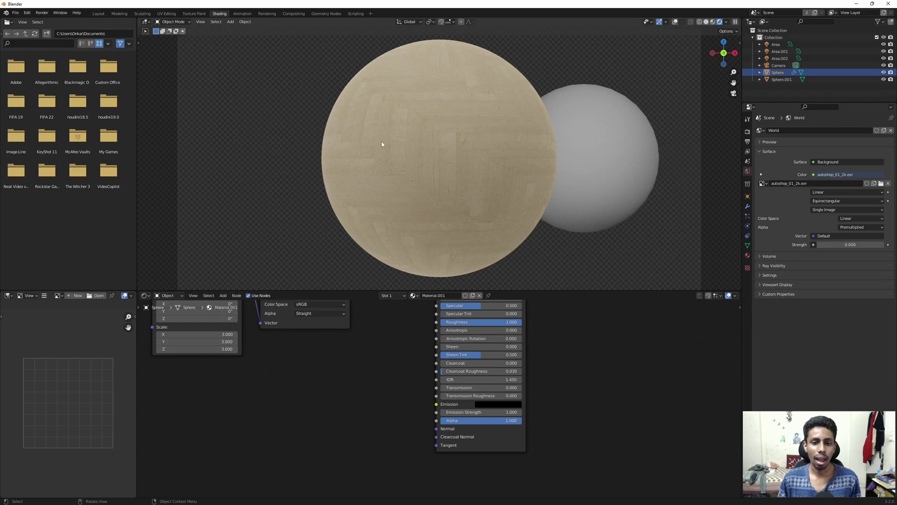
scroll(376, 152, "down", 1)
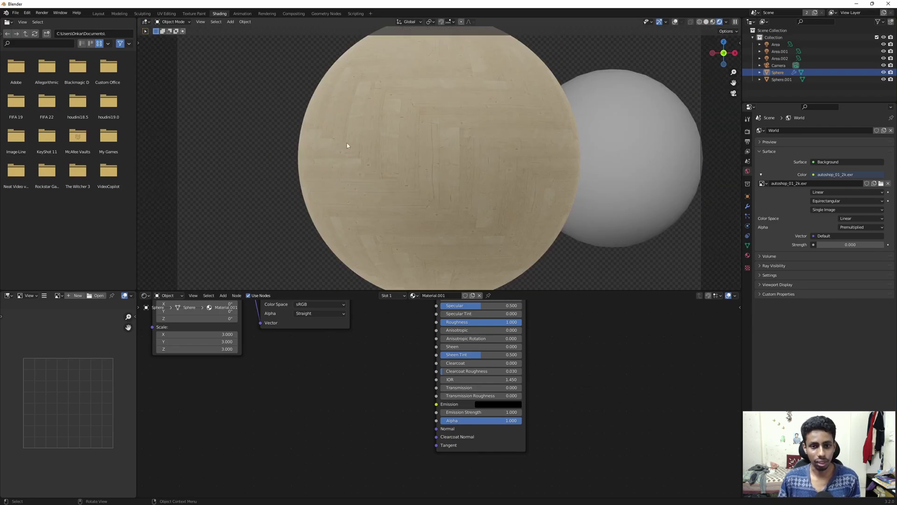
left_click(294, 13)
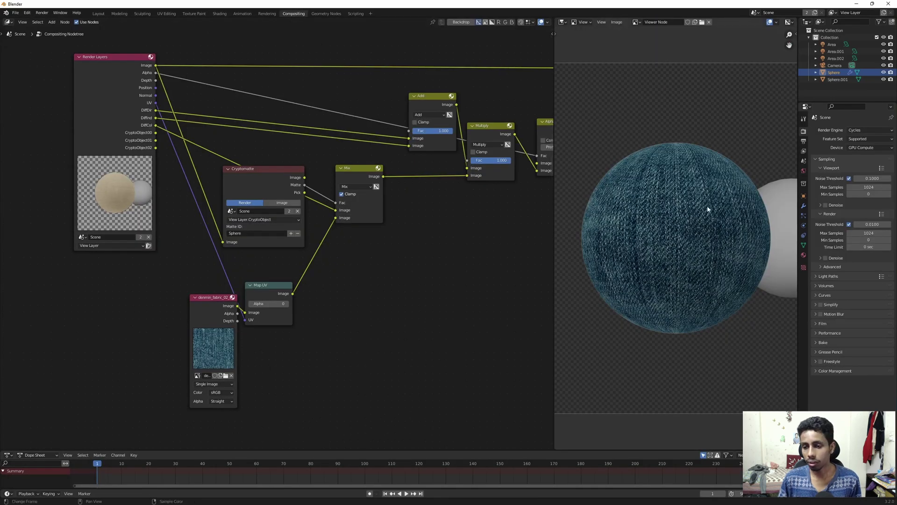
scroll(648, 234, "up", 1)
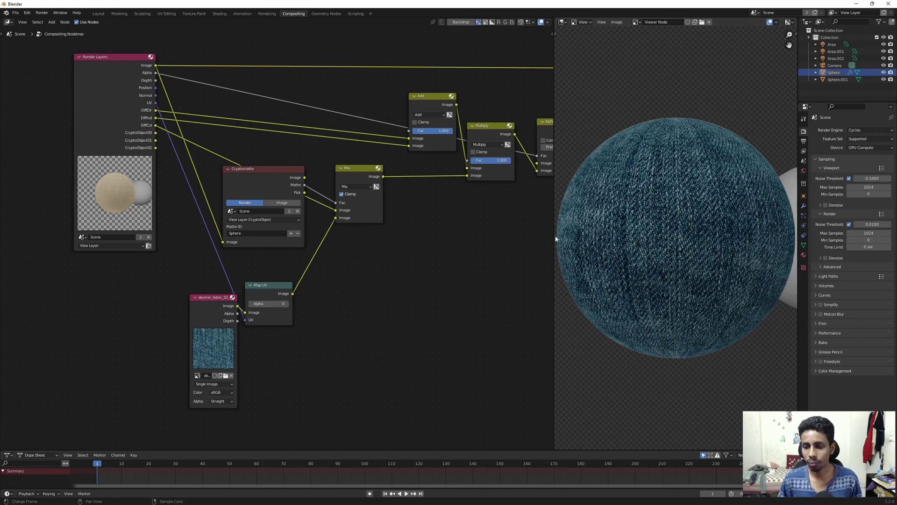
left_click(98, 14)
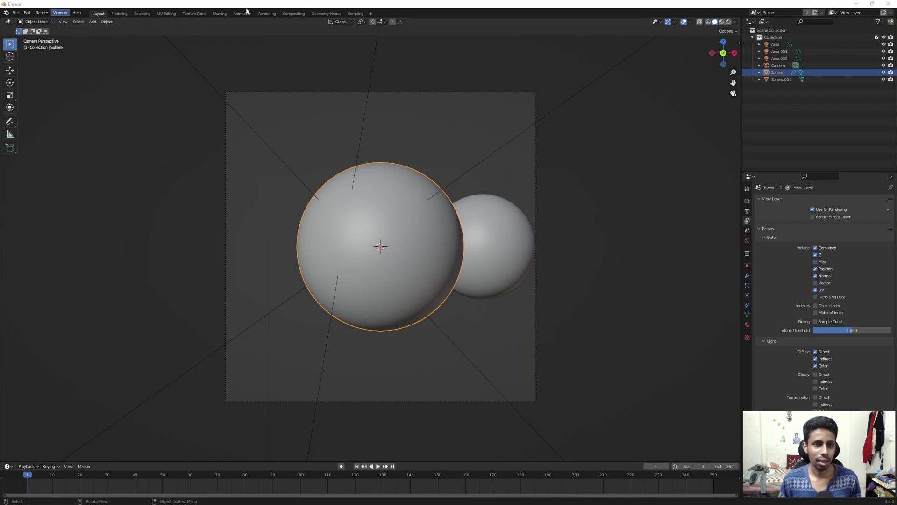
left_click(194, 13)
- In the Shading workspace, add the WoodFloor036_2K_NormalGL.jpg texture to the sphere's material and set its color space to Non-Color
left_click(220, 14)
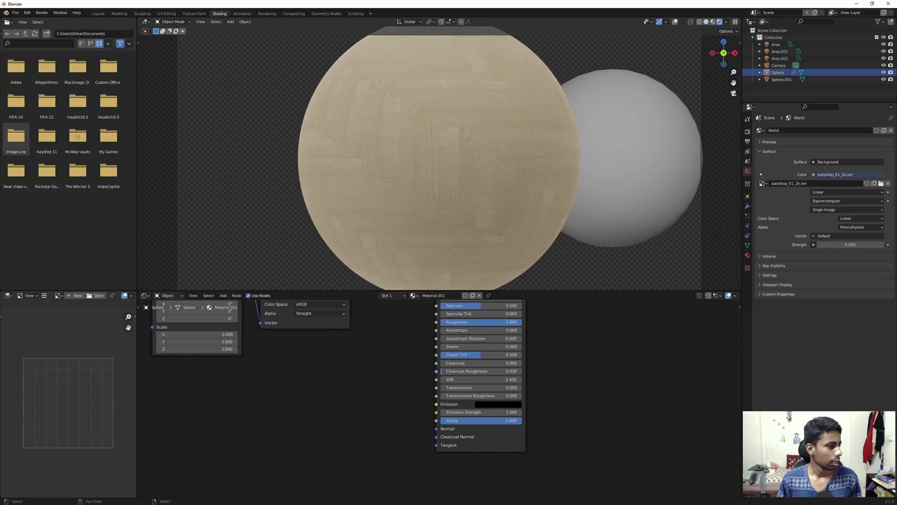
left_click_drag(380, 301, 327, 374)
scroll(367, 376, "down", 1)
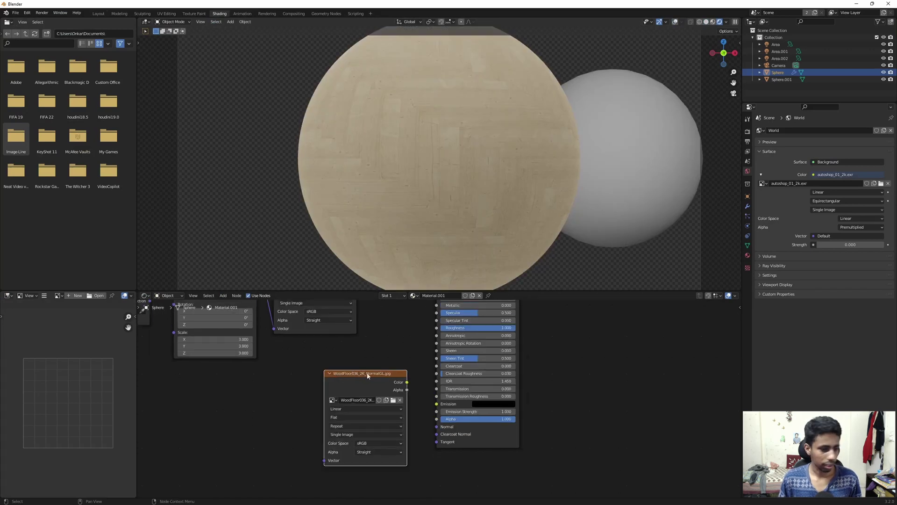
middle_click_drag(367, 374, 314, 368)
left_click_drag(317, 369, 304, 372)
left_click(299, 440)
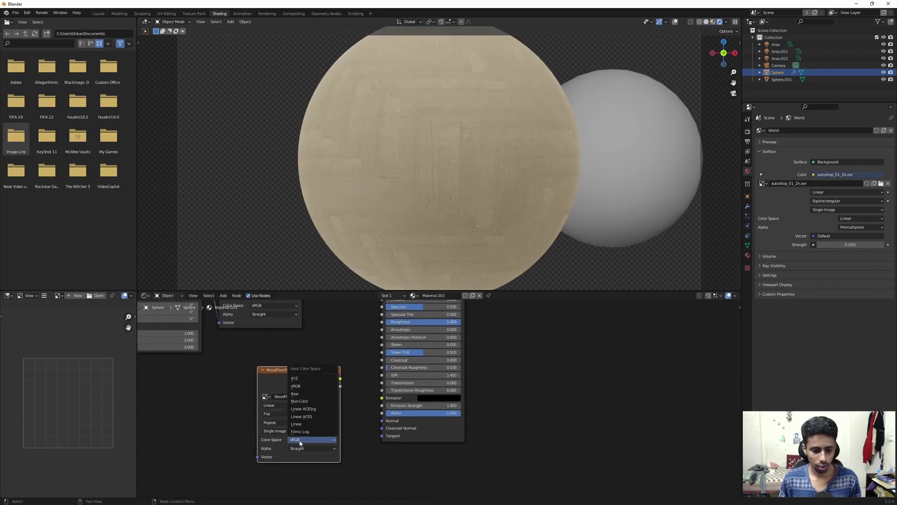
left_click(299, 401)
- Connect the Mapping node's Vector output to the Vector input of the wood normal texture
scroll(248, 375, "down", 3)
middle_click_drag(244, 374, 300, 370)
scroll(300, 371, "down", 1)
middle_click_drag(300, 370, 298, 410)
mouse_move(273, 318)
left_mouse_down("alt")
mouse_move(333, 371)
mouse_move(271, 322)
mouse_move(279, 322)
left_mouse_up("alt")
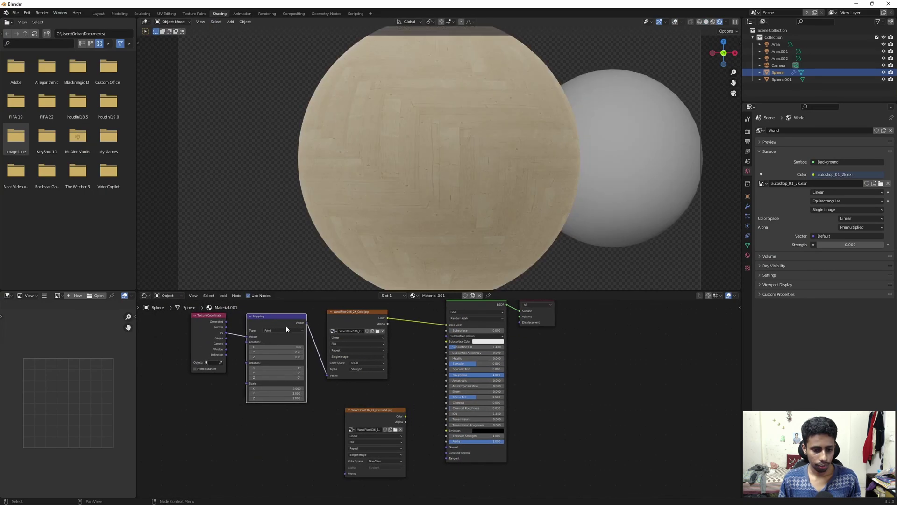
right_click_drag(287, 324, 364, 432, "alt")
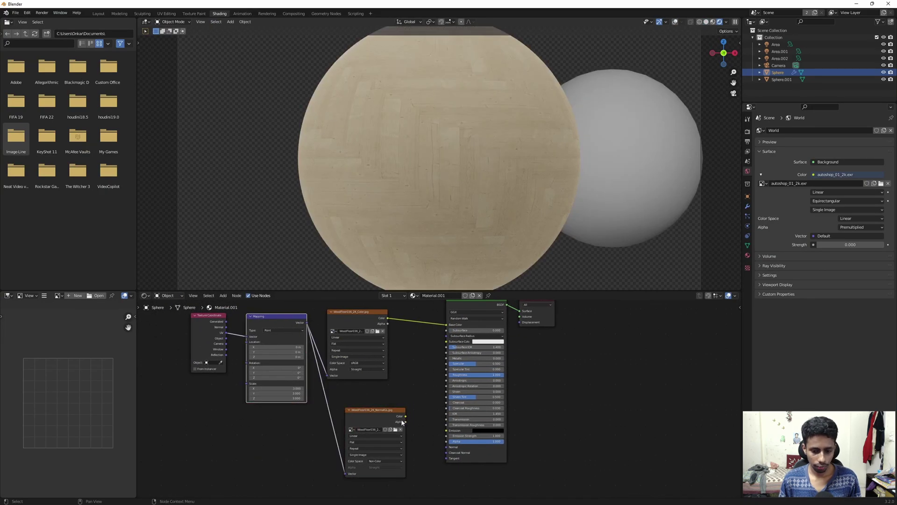
left_click_drag(406, 416, 422, 418)
type("NOR")
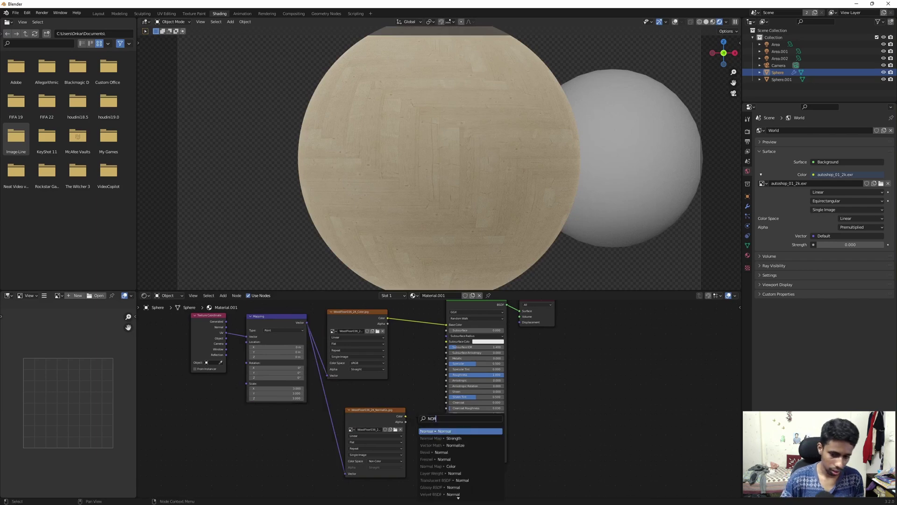
key("Return")
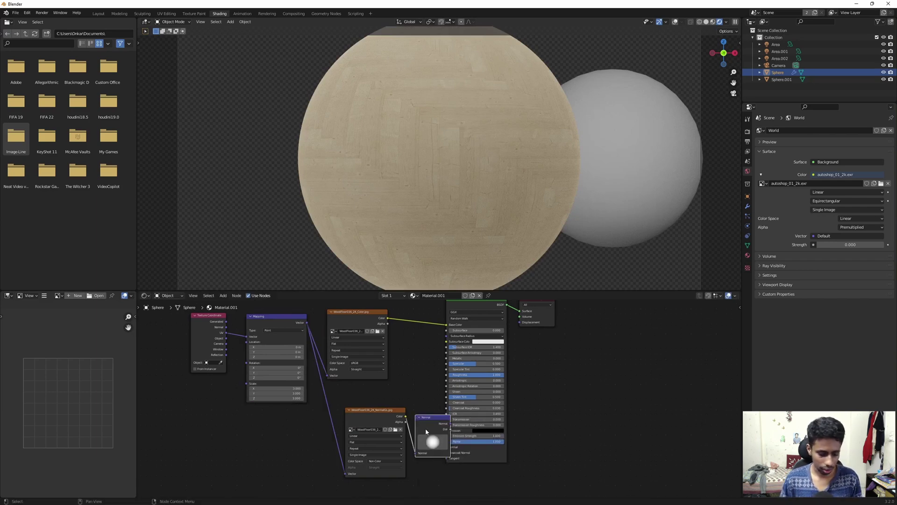
key("x")
- Add a Normal Map node, feed the normal texture's color into its Color input, and connect its output to Principled BSDF's Normal
scroll(426, 429, "up", 3)
middle_click_drag(423, 429, 462, 324)
left_click_drag(401, 323, 401, 362)
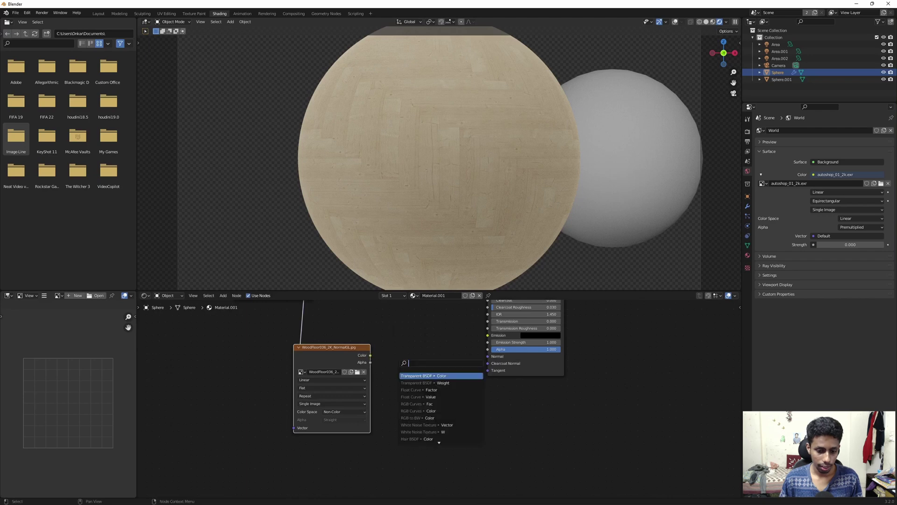
type("NORM")
key("Down")
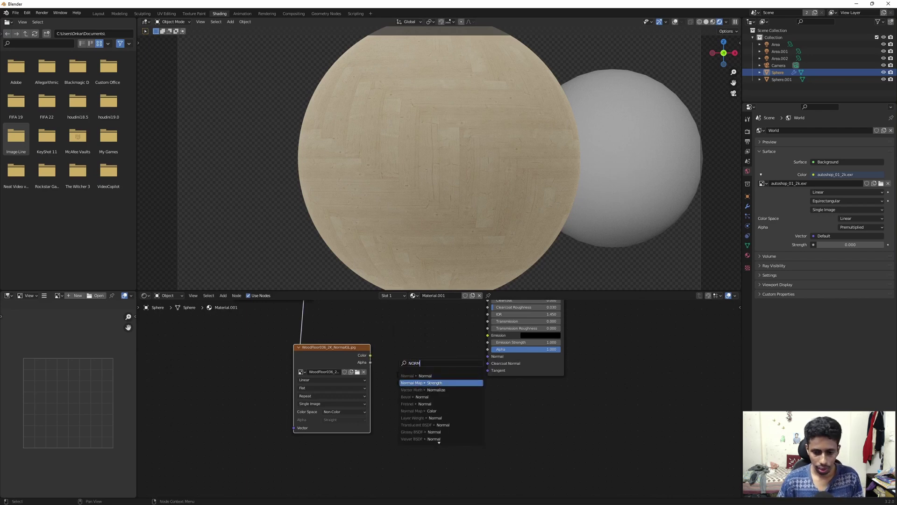
key("Return")
left_click_drag(398, 393, 397, 399)
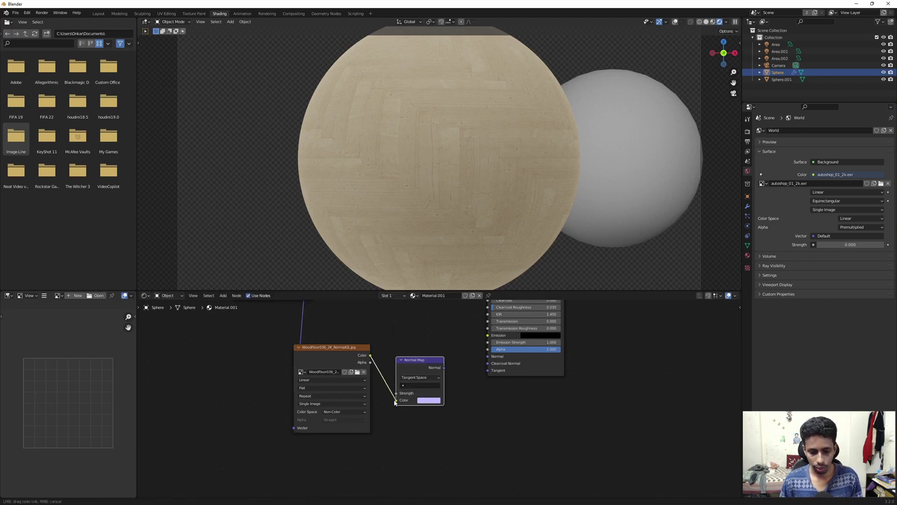
left_click_drag(444, 368, 488, 357)
scroll(420, 135, "up", 4)
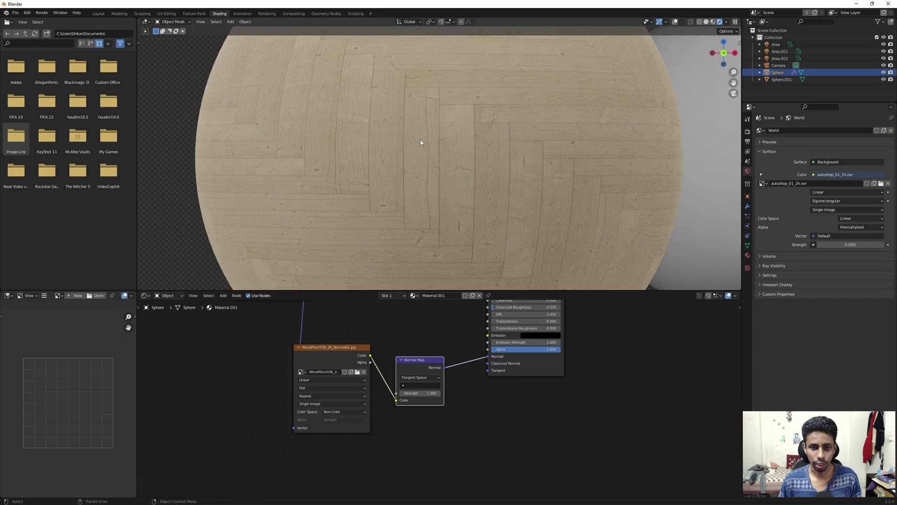
- Render the scene with the wood normal map and inspect the denim sphere up close in the Compositing workspace
key("F12")
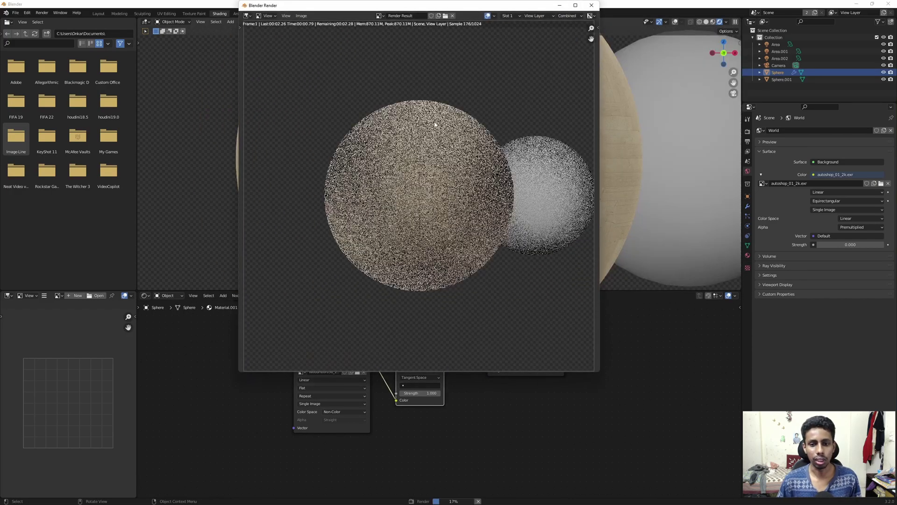
left_click(590, 5)
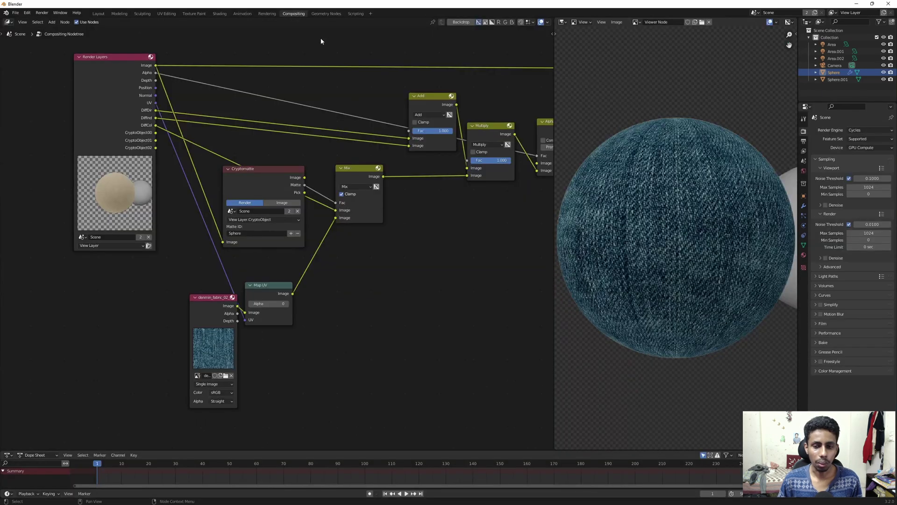
scroll(648, 236, "up", 2)
scroll(285, 218, "down", 2)
middle_click_drag(367, 168, 295, 181)
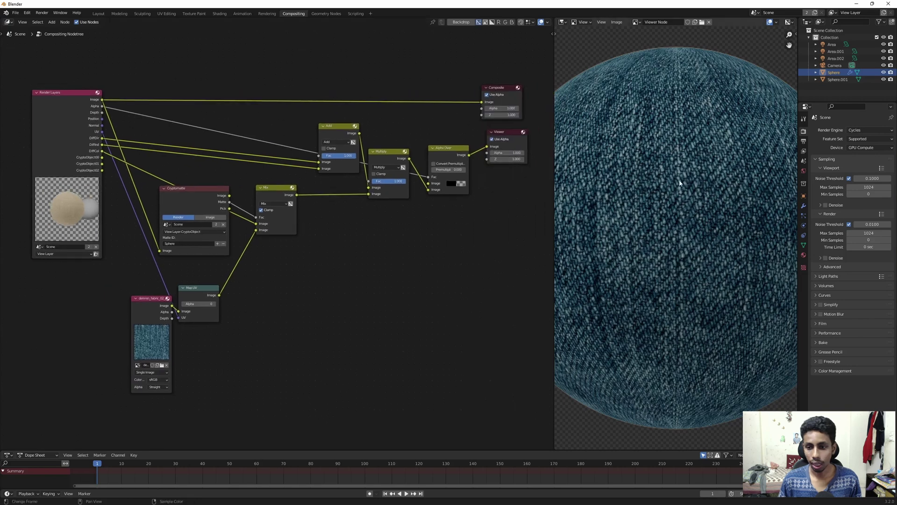
scroll(668, 183, "up", 2)
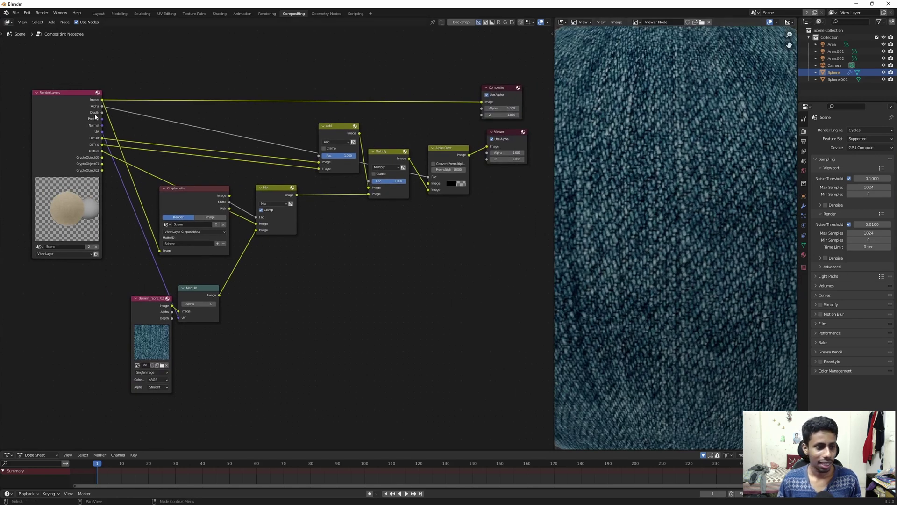
- Preview the outputs of the Add, Multiply and Alpha Over nodes through the Viewer to compare the lighting detail
left_click(353, 138, "ctrl+shift")
left_click(406, 159, "ctrl+shift")
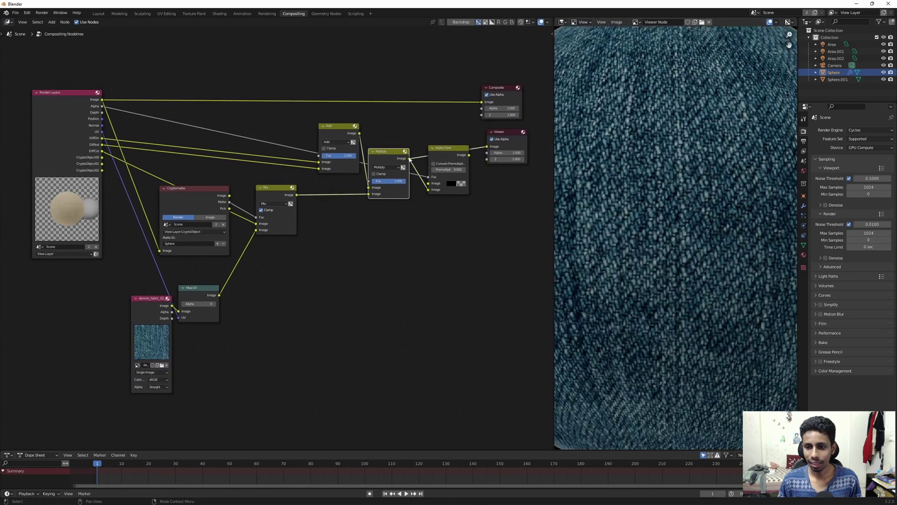
left_click(338, 139, "ctrl+shift")
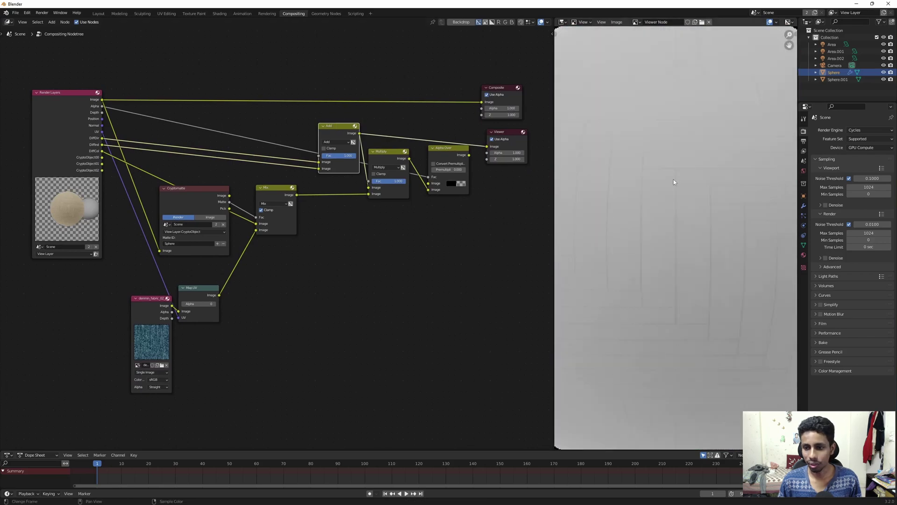
left_click(389, 151, "ctrl+shift")
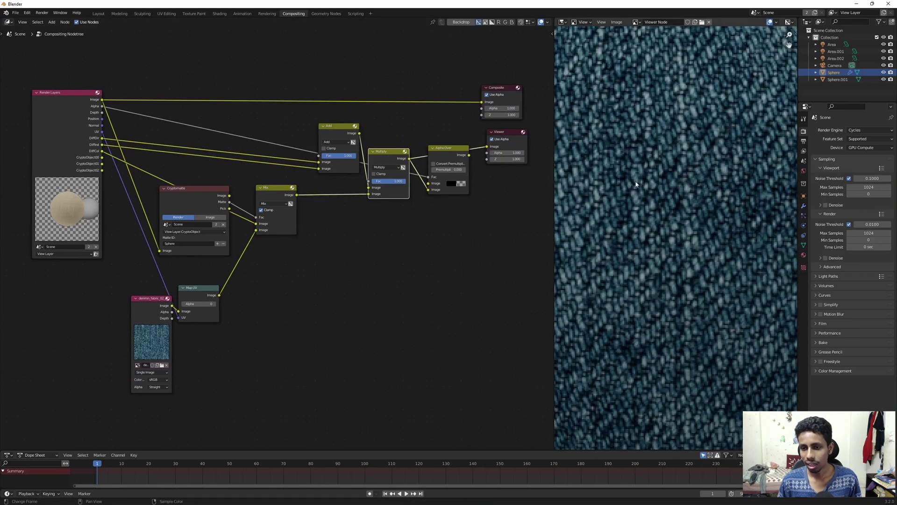
left_click(450, 153, "ctrl+shift")
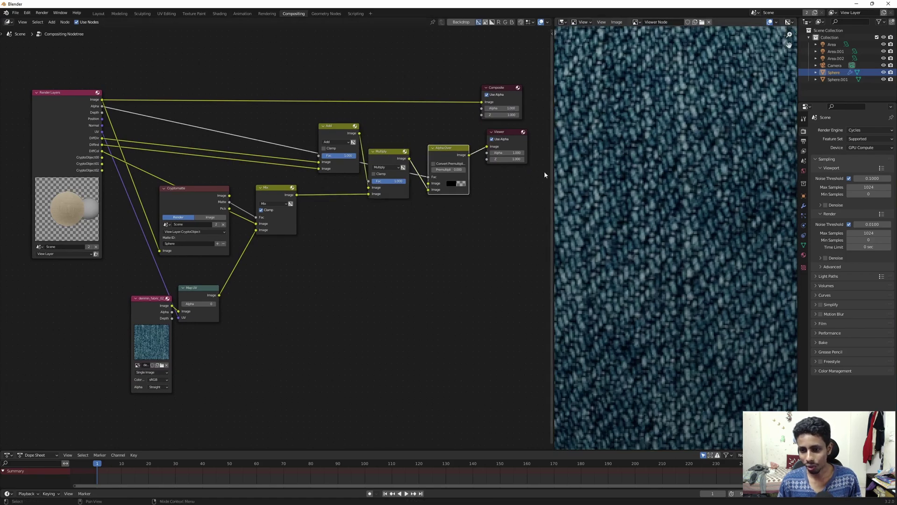
scroll(654, 206, "down", 5)
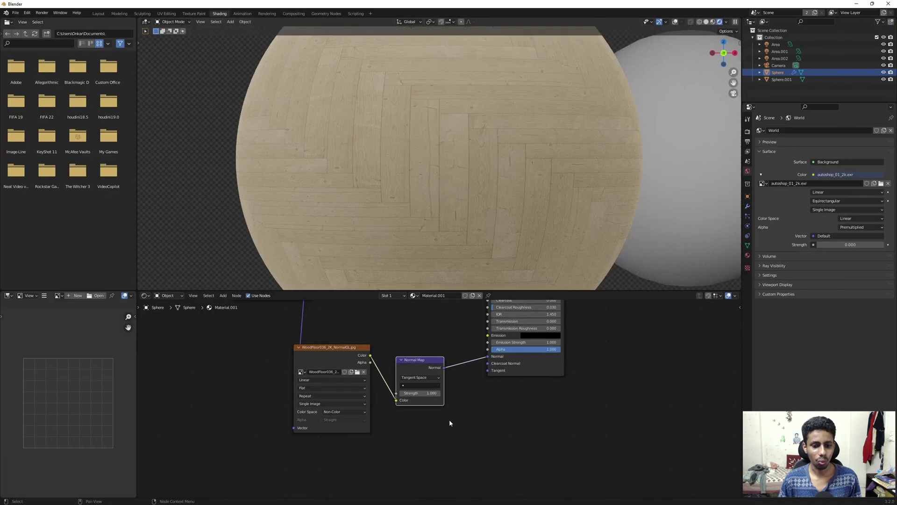
- Set the Normal Map strength to 5 in the sphere's material, re-render, and return to the Compositing workspace
double_click(416, 392)
type("5")
key("Return")
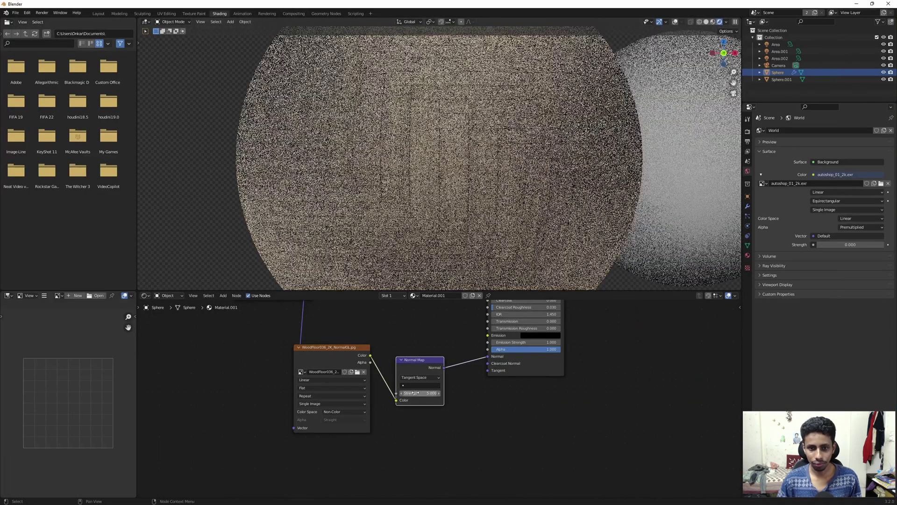
key("F12")
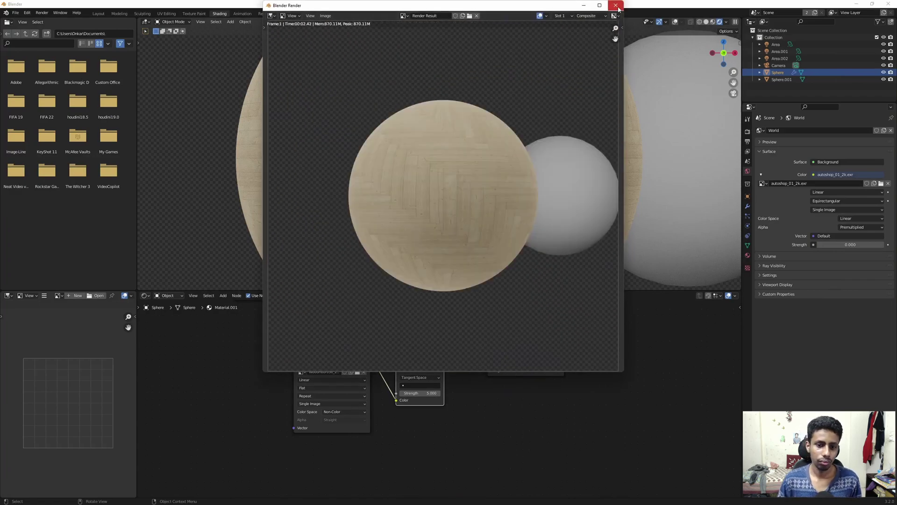
left_click(616, 6)
left_click(293, 13)
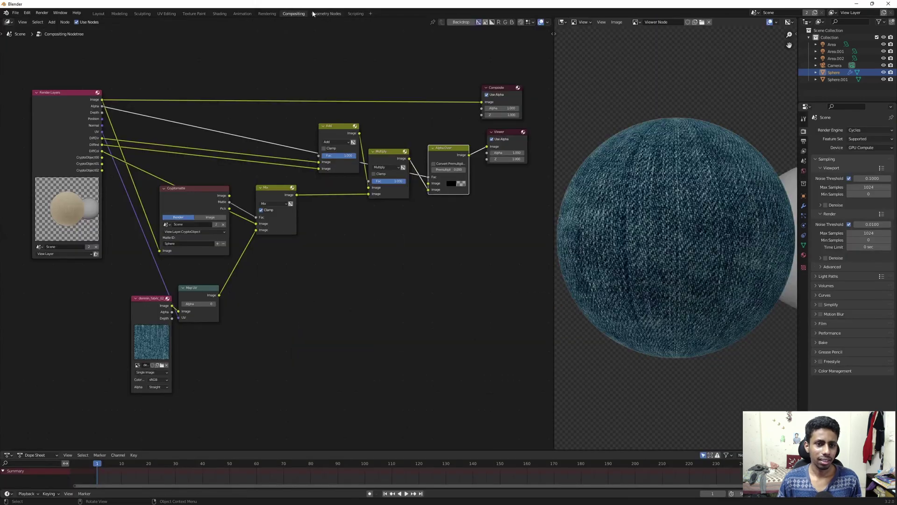
scroll(636, 220, "up", 1)
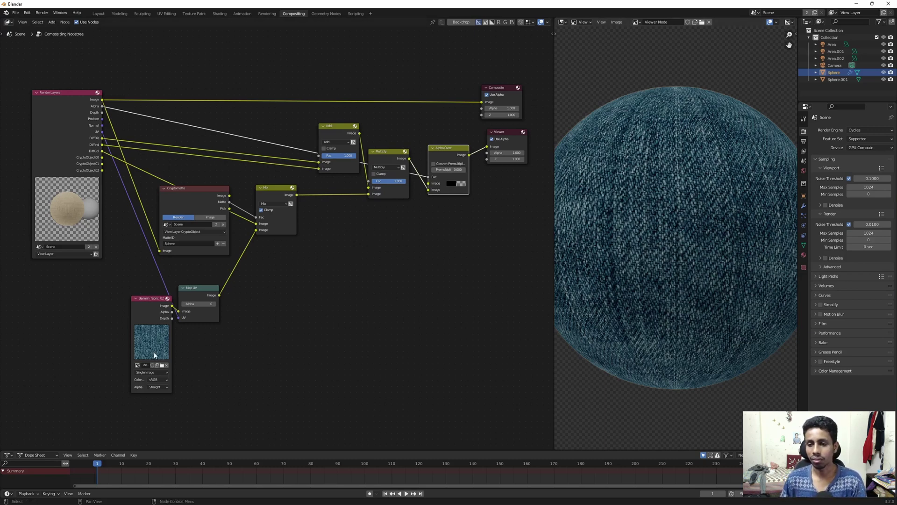
- Make room beside the denim image node and insert a Transform node between it and Map UV
middle_click_drag(250, 324, 391, 276)
left_click_drag(290, 266, 212, 273)
scroll(240, 281, "up", 3)
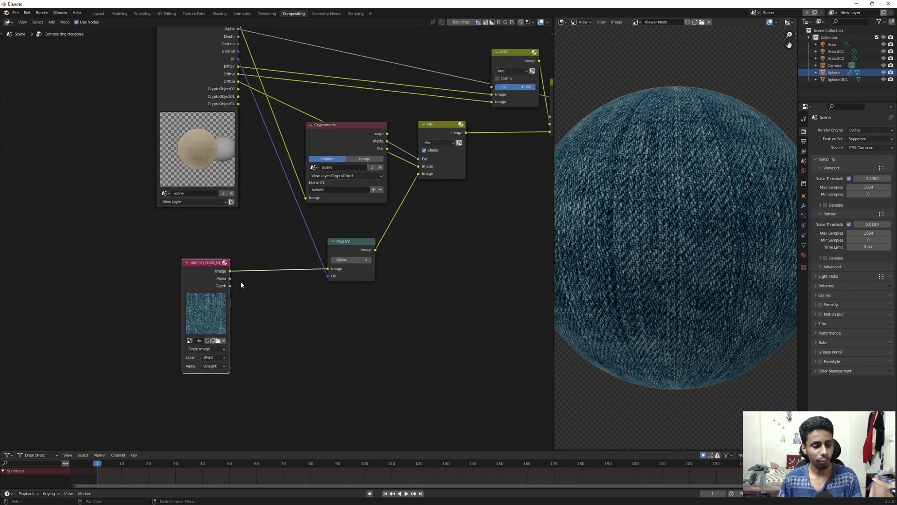
left_click_drag(248, 228, 243, 208)
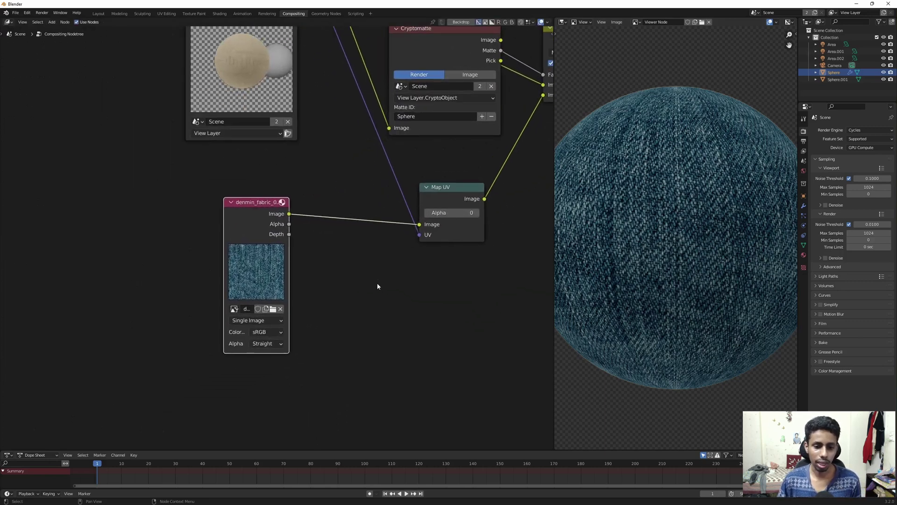
middle_click_drag(379, 287, 295, 284)
left_click_drag(184, 212, 153, 215)
key("shift+a")
left_click(226, 199)
type("tr")
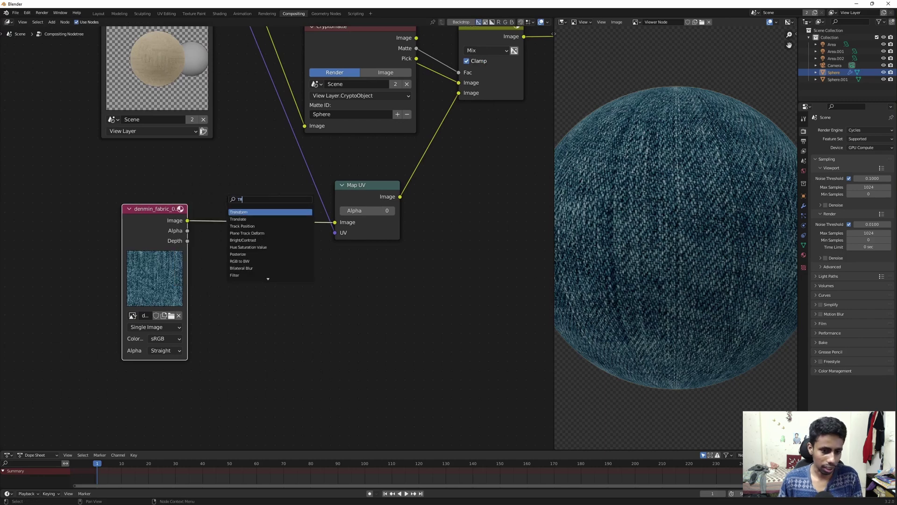
key("Return")
left_click(226, 199)
- Try enlarging the denim texture with Transform scale values of 2, 5 and 3
left_click(255, 282)
left_click(254, 281)
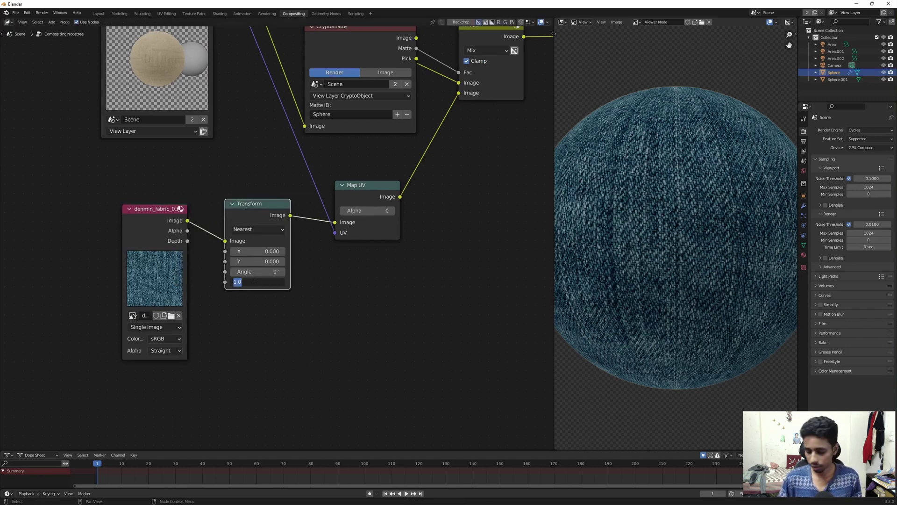
type("2")
key("Return")
left_click(253, 282)
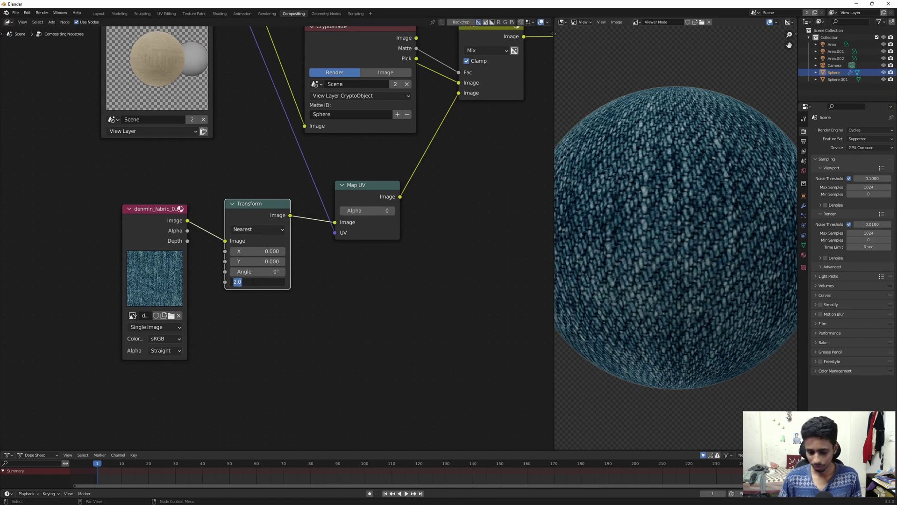
type("5")
key("Return")
left_click(253, 282)
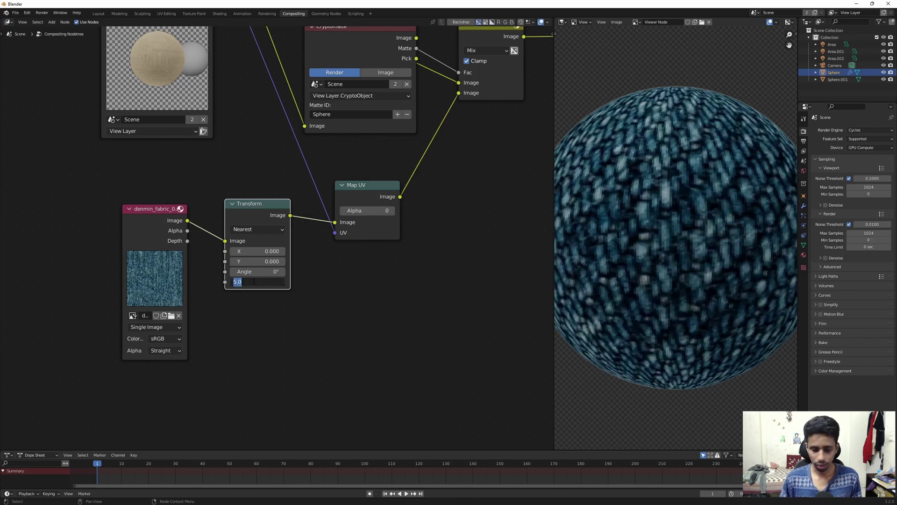
type("3")
key("Return")
- Try shrinking the denim texture with Transform scale values of 0.2 and 0.5, and inspect the sphere
left_click(254, 281)
type("0.2")
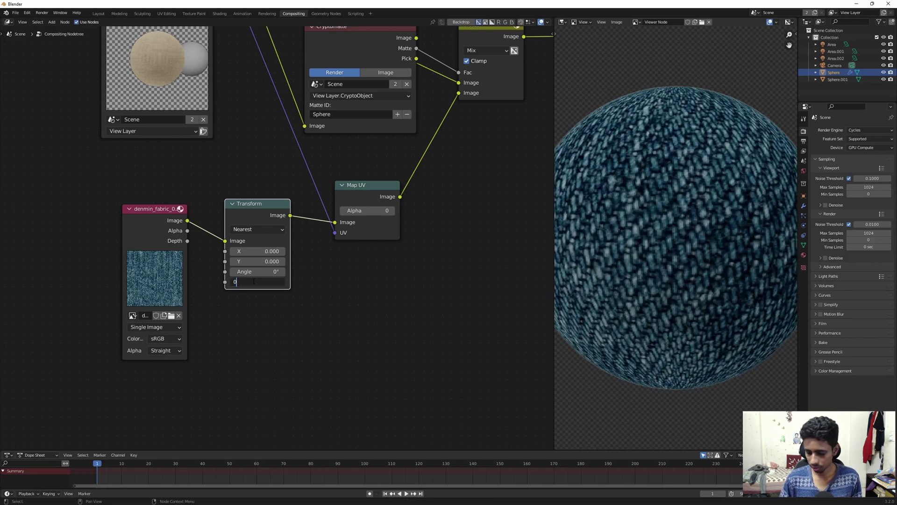
key("Return")
left_click(253, 281)
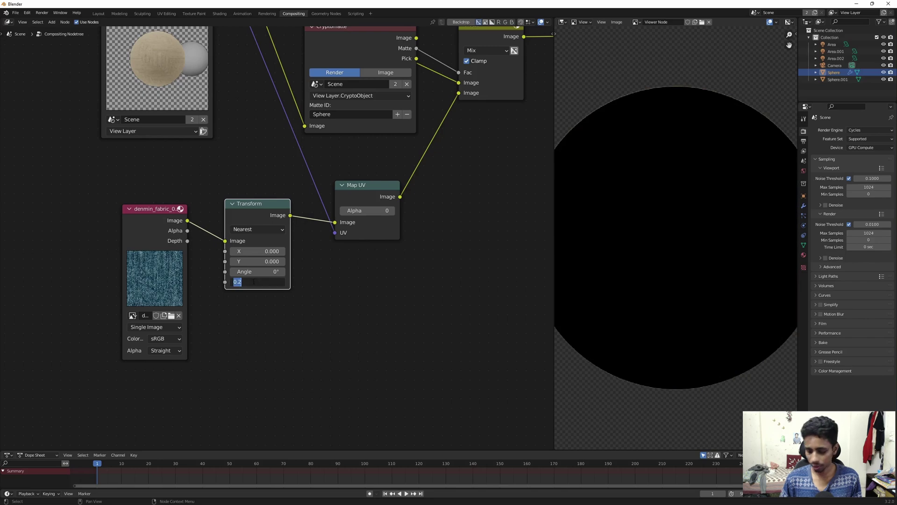
type("0.5")
key("Return")
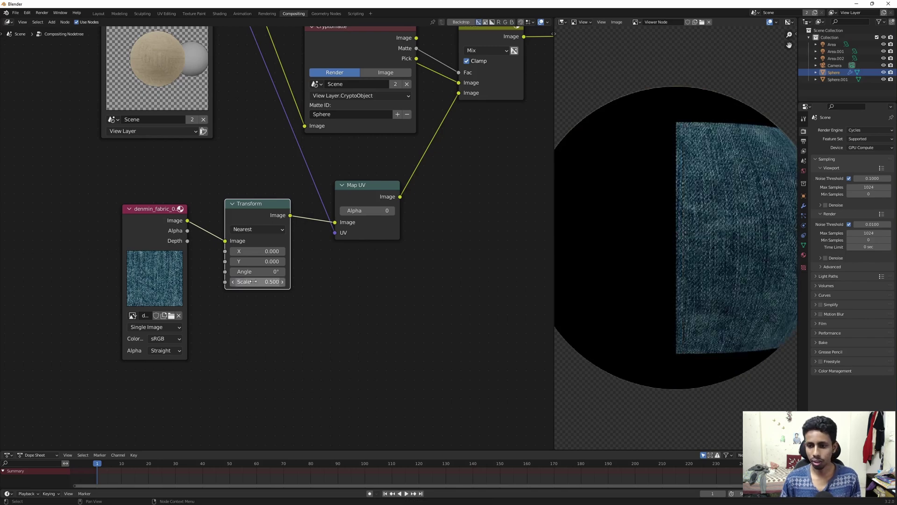
scroll(724, 247, "up", 1)
middle_click_drag(750, 207, 678, 232)
- Insert a Scale node between the Transform and Map UV nodes and mute the Transform node
left_click_drag(140, 231, 83, 237)
left_click_drag(234, 218, 187, 208)
left_click(218, 228)
key("shift+a")
type("sca")
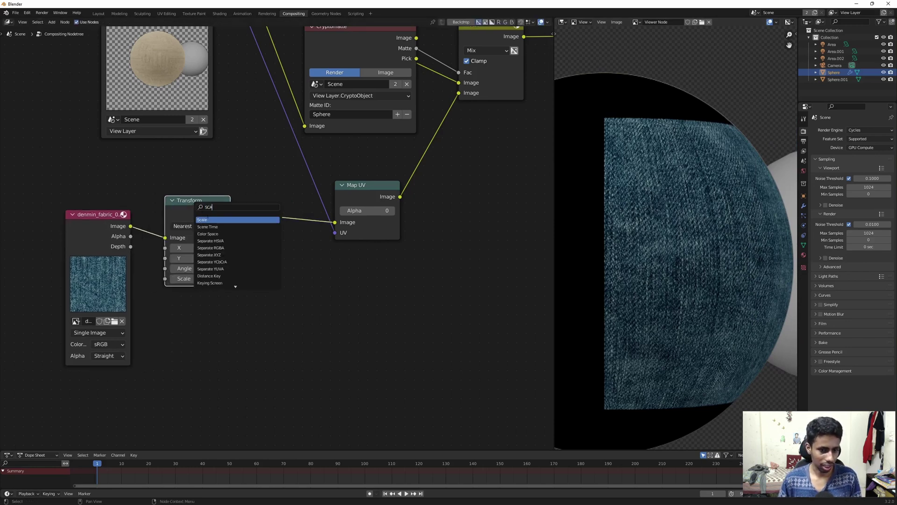
left_click(207, 218)
left_click(239, 217)
left_click(198, 205)
key("m")
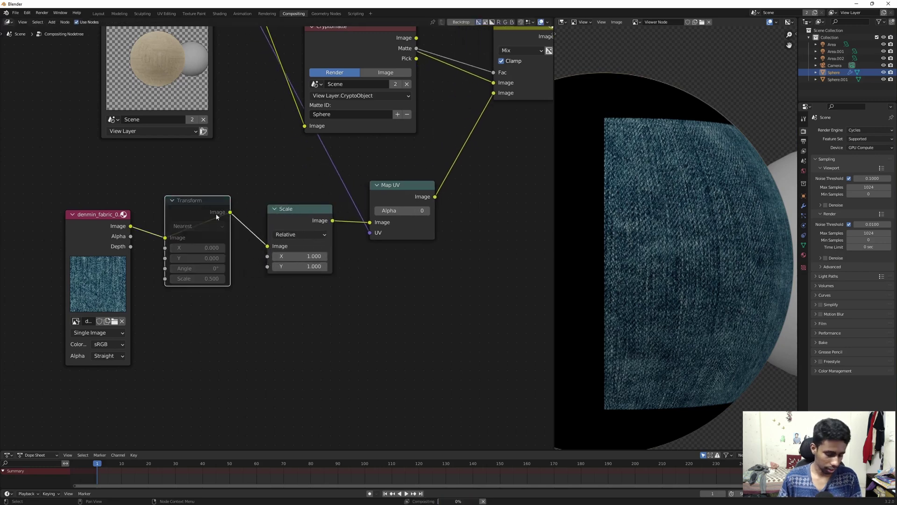
- Try the Scale node with both X and Y at 2, and with both at 0.2
left_click_drag(295, 256, 295, 266)
type("2")
key("Return")
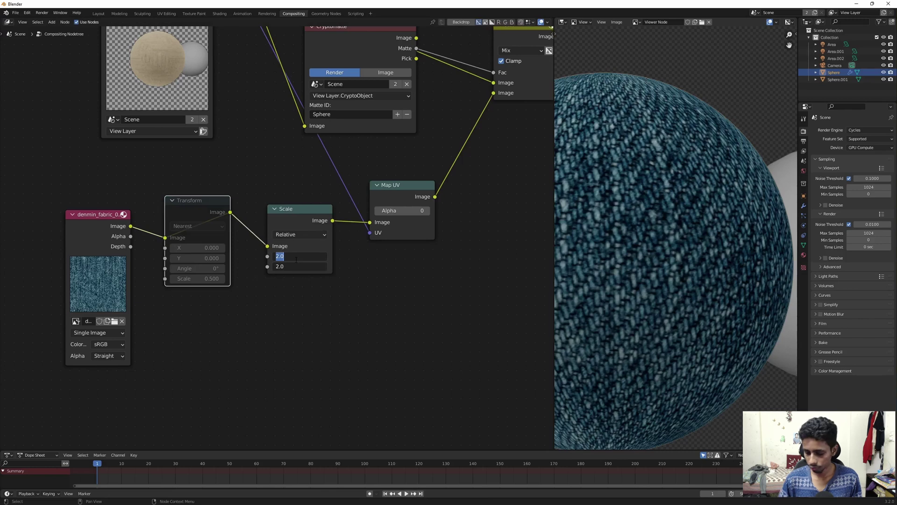
type("0.")
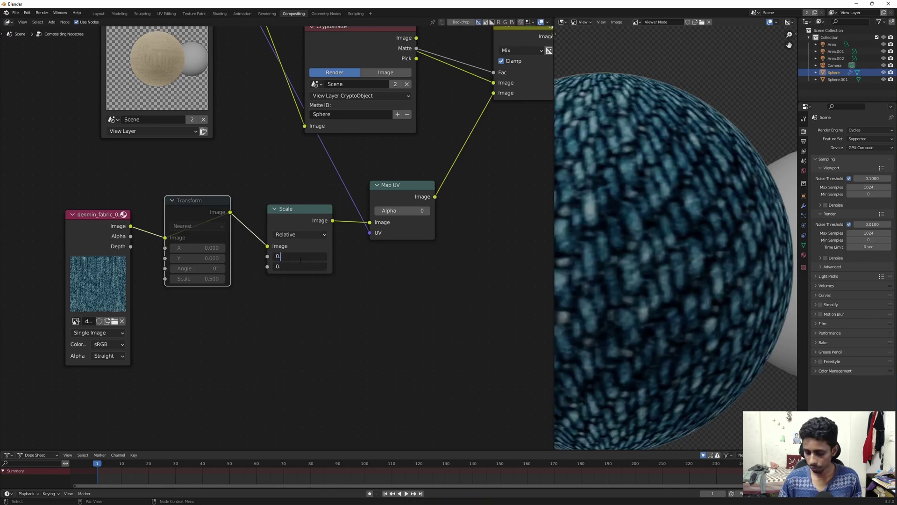
type("2")
key("Return")
- Delete the Scale and Transform nodes while keeping the denim link to Map UV, and move the image node closer
left_click(301, 208)
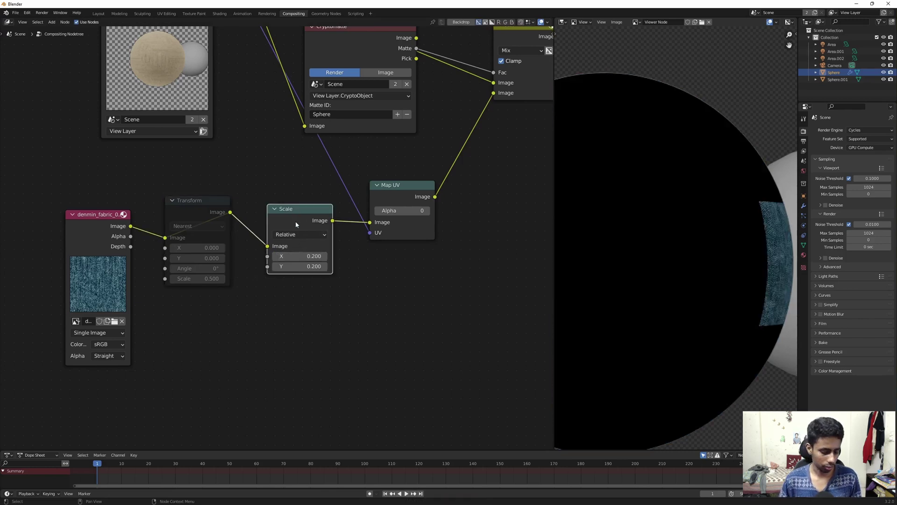
key("ctrl+x")
left_click_drag(199, 213, 219, 215)
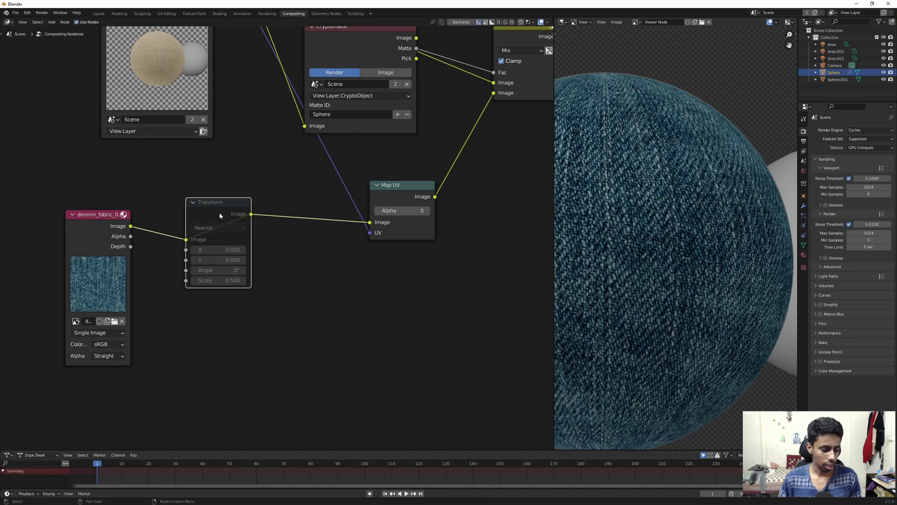
key("ctrl+x")
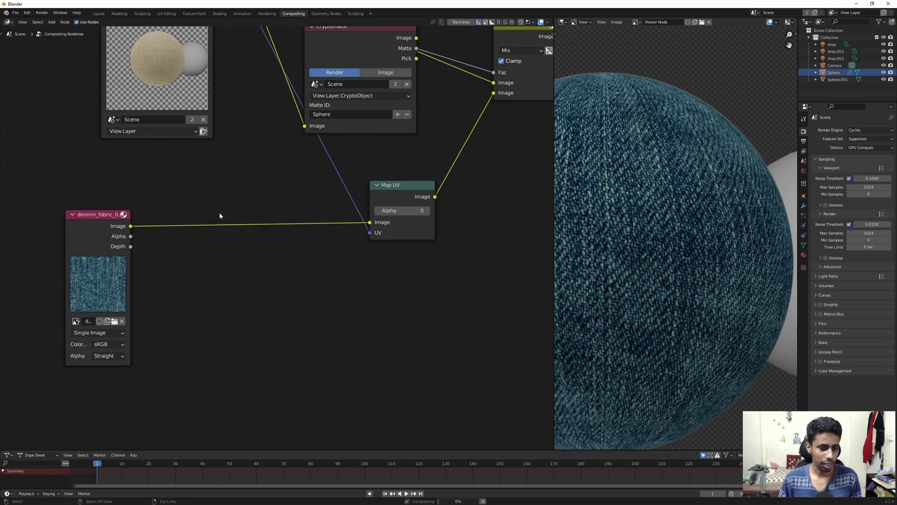
left_click_drag(94, 214, 207, 211)
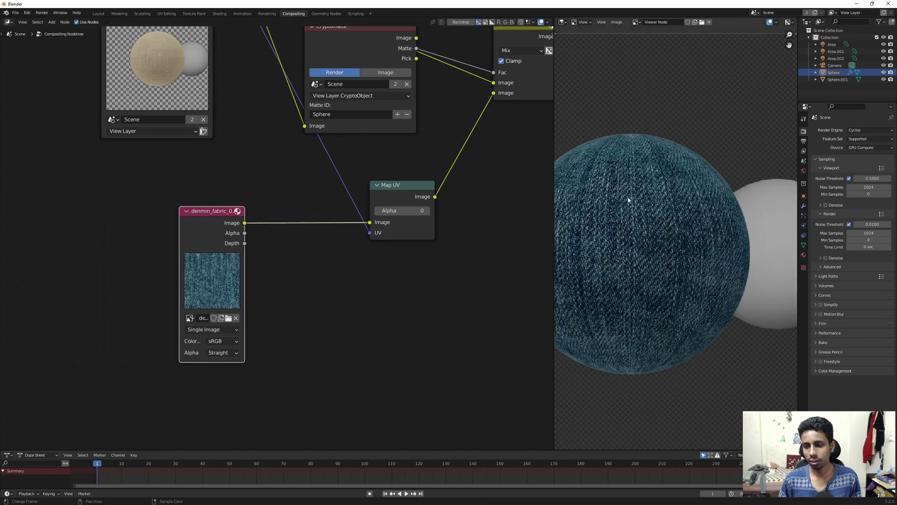
scroll(688, 189, "down", 1)
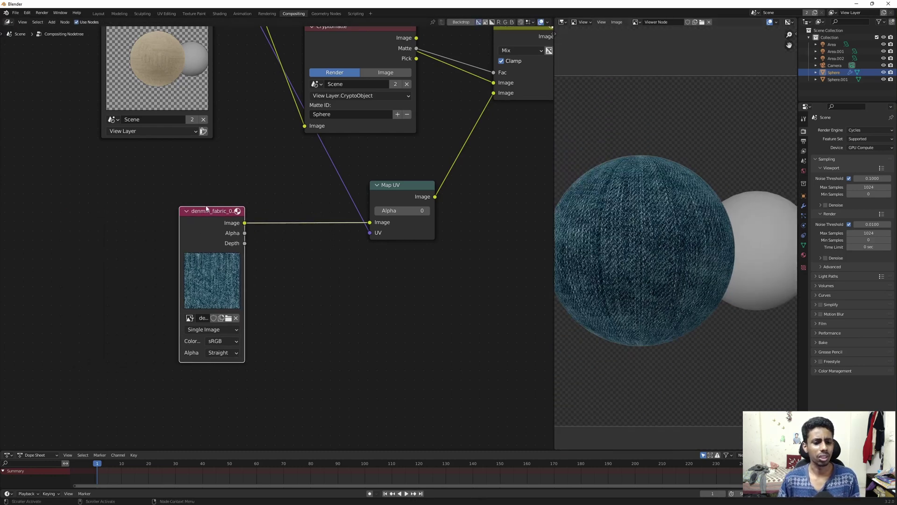
- Create a new Image or Movie texture in the texture properties and assign the existing denim fabric image to it
left_click(803, 268)
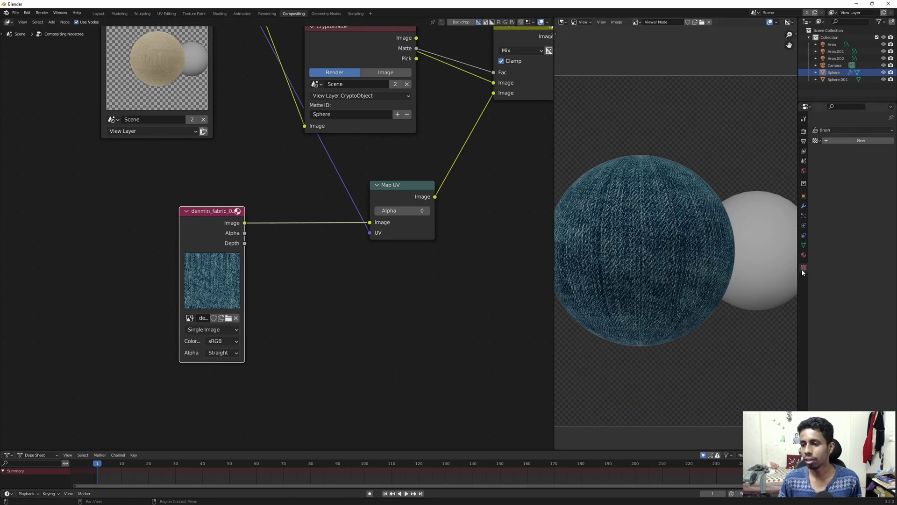
left_click(837, 142)
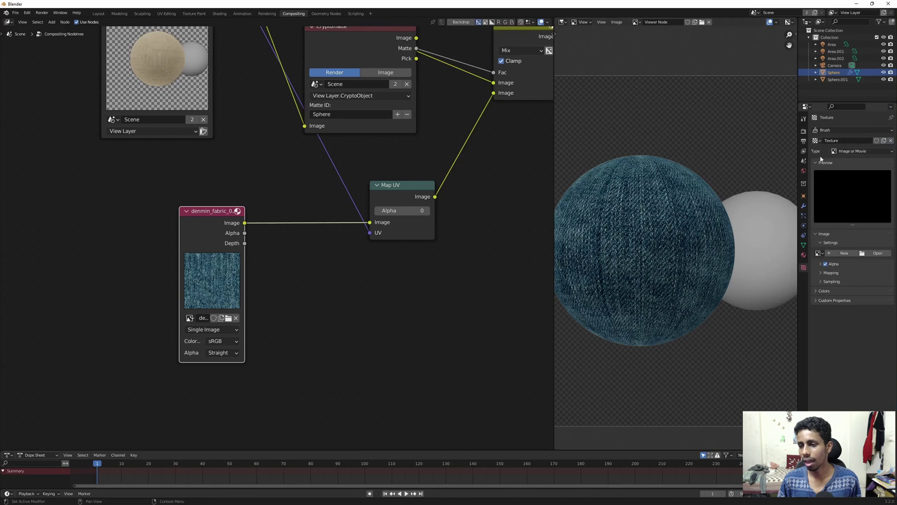
left_click(818, 252)
key("Down")
key("Down")
key("Down")
key("Down")
key("Return")
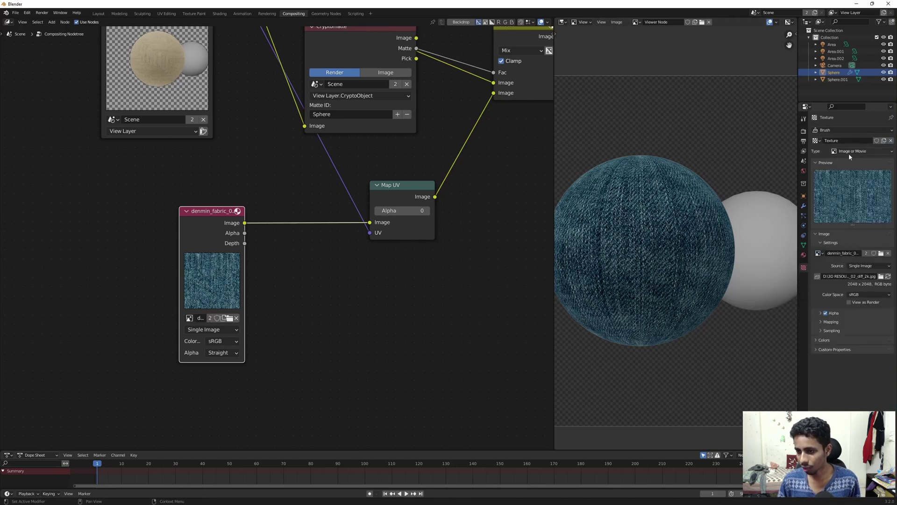
left_click(255, 325)
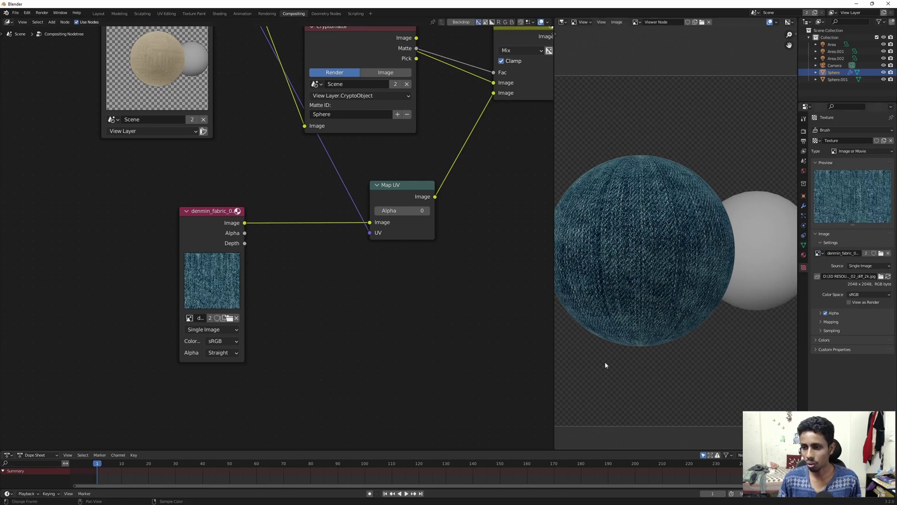
- Add a Texture node that uses the existing denim texture and connect its Color output to the Map UV Image input
key("shift+a")
type("tex")
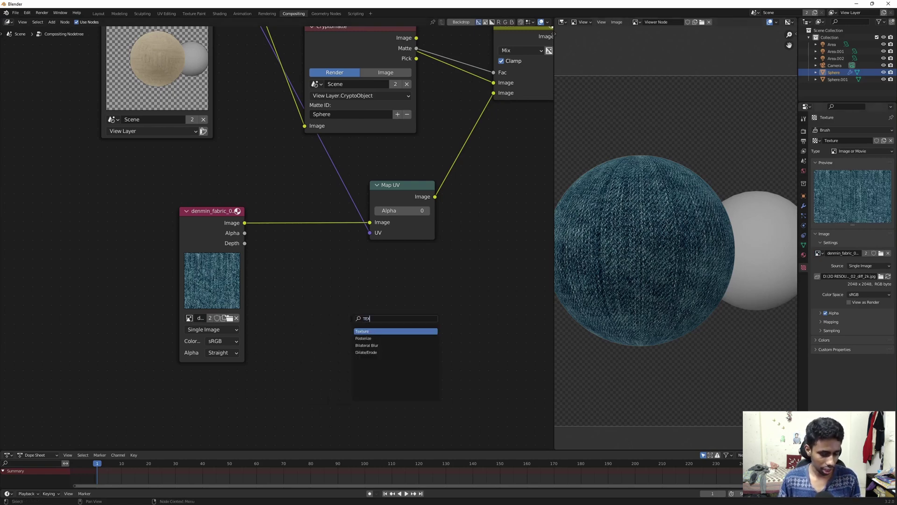
left_click(373, 331)
left_click(304, 273)
left_click(291, 357)
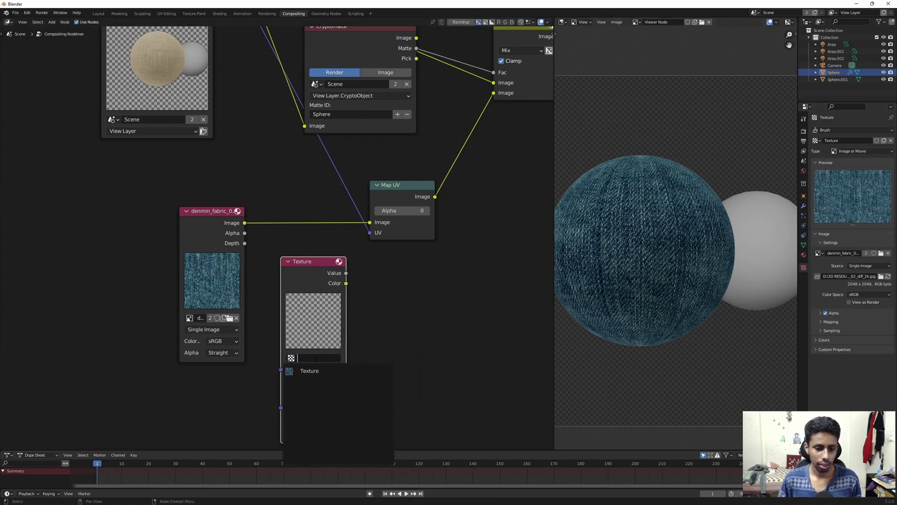
left_click(308, 370)
left_click_drag(345, 284, 373, 225)
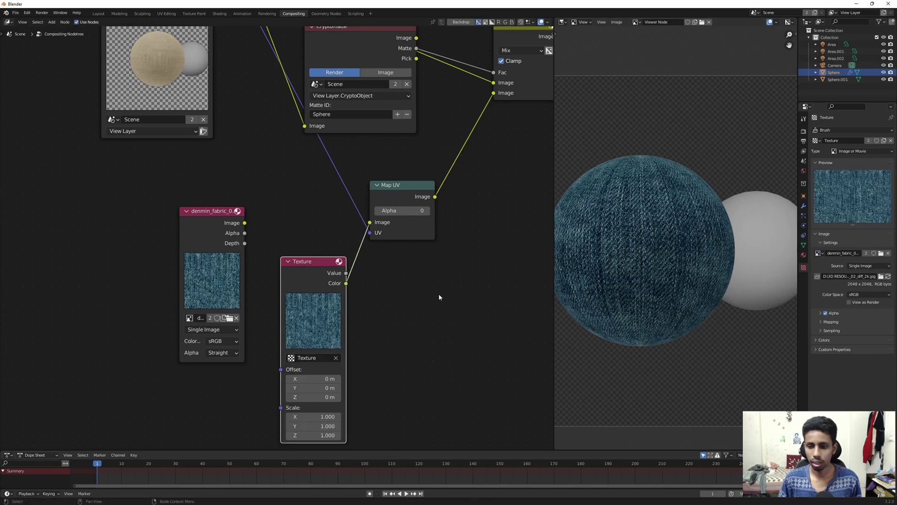
- Try the Texture node's X, Y and Z scale at 0.2, at 5 and at 8
middle_click_drag(449, 326, 442, 264)
scroll(686, 248, "up", 3)
scroll(638, 242, "down", 3)
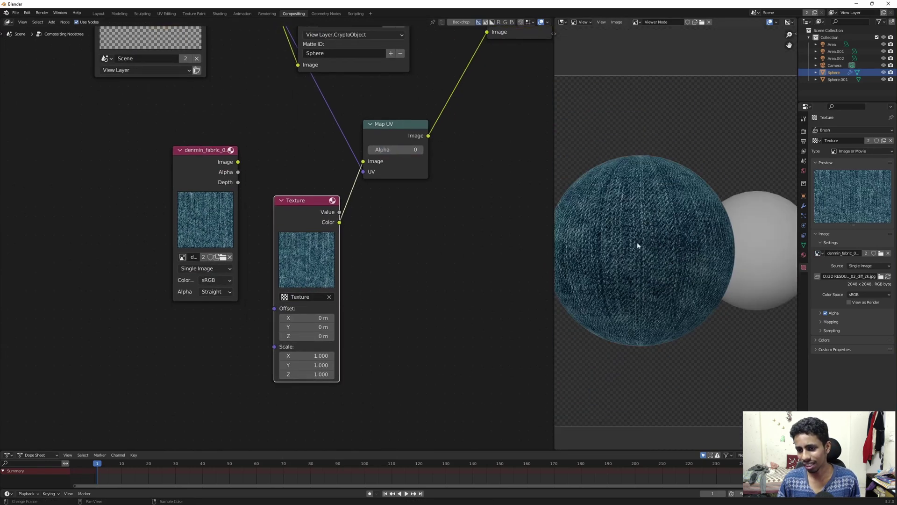
middle_click_drag(343, 287, 410, 216)
scroll(409, 216, "up", 3)
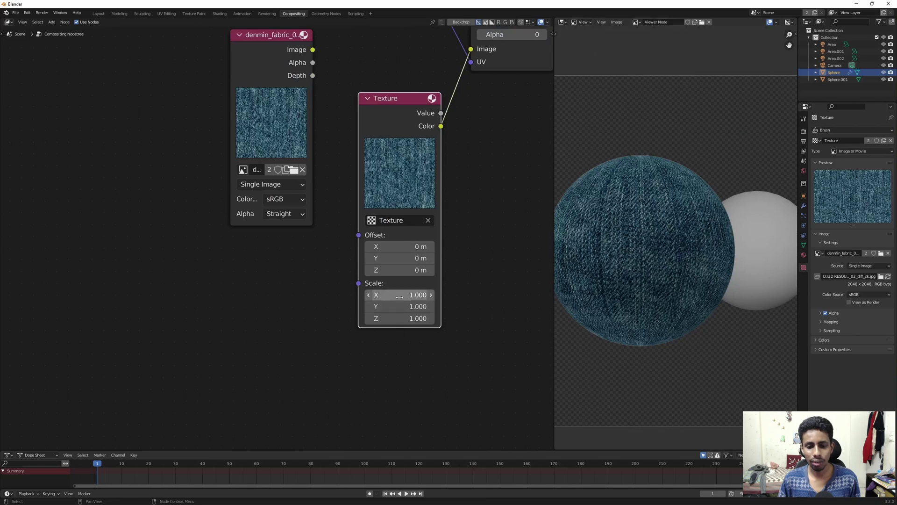
mouse_move(400, 296)
left_mouse_down()
mouse_move(400, 318)
mouse_move(401, 294)
left_mouse_up()
type("0.2")
key("Return")
type("5")
key("Return")
scroll(596, 223, "up", 2)
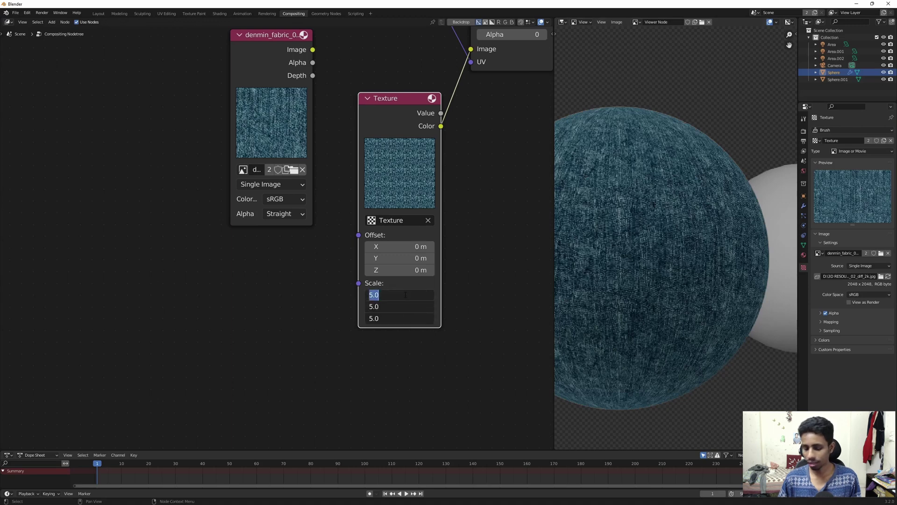
type("8")
key("Return")
scroll(591, 160, "down", 2)
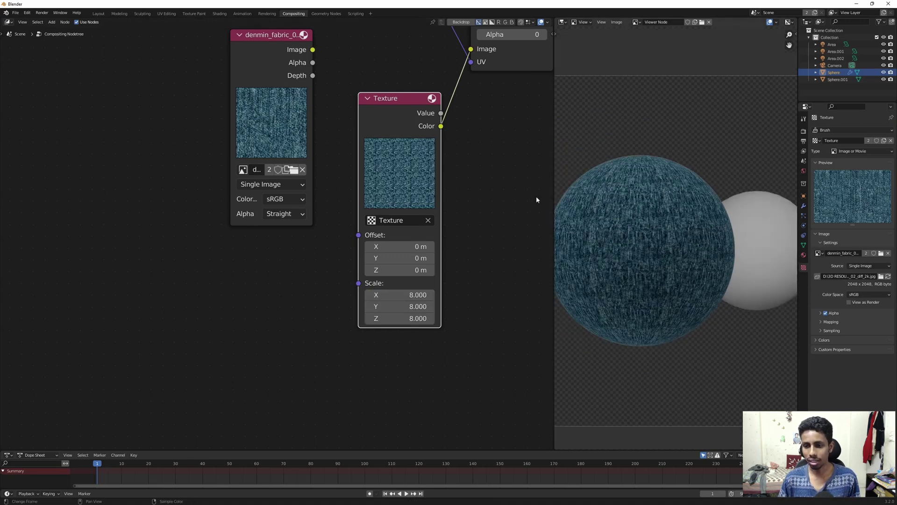
- Move the denim image node and the Texture node farther away from the Map UV node
scroll(389, 125, "down", 1)
middle_click_drag(389, 124, 395, 159)
left_click_drag(260, 124, 80, 133)
left_click_drag(361, 194, 225, 144)
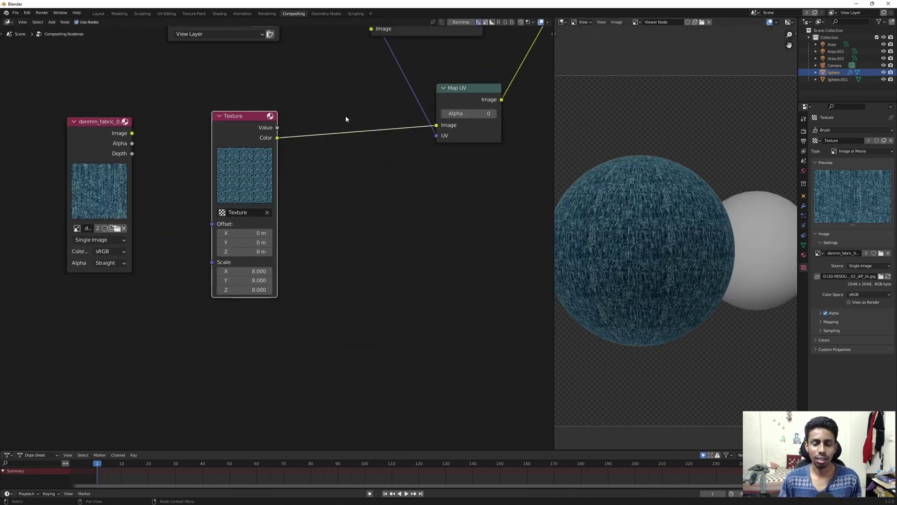
- Delete the unconnected denim image node from the node tree
scroll(348, 116, "down", 2)
middle_click_drag(537, 42, 413, 234)
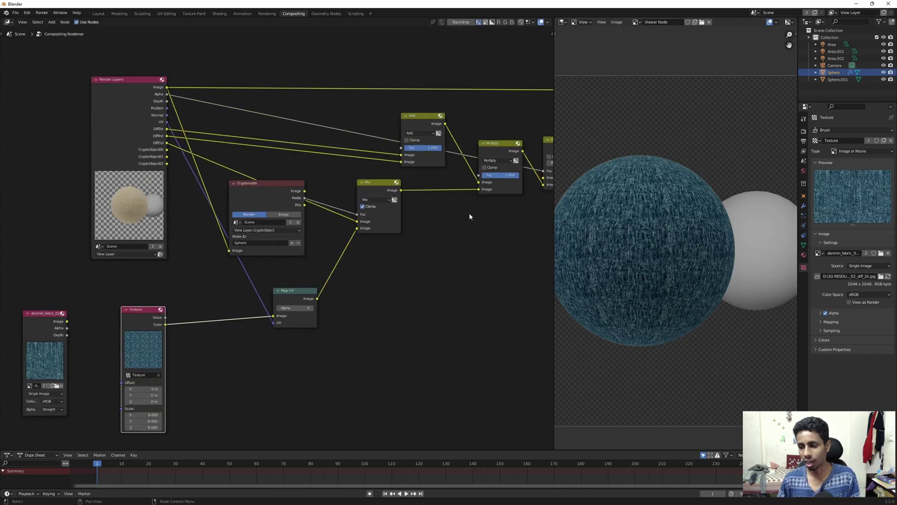
left_click(803, 267)
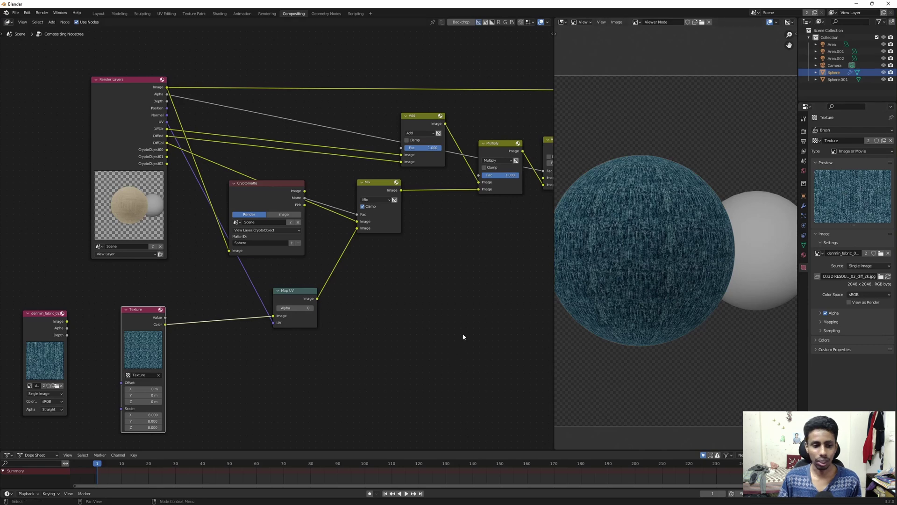
left_click(43, 344)
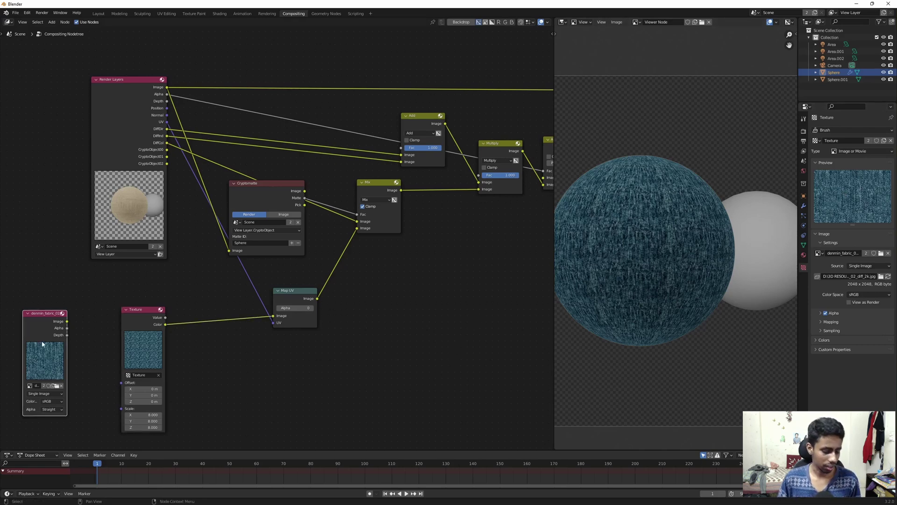
key("x")
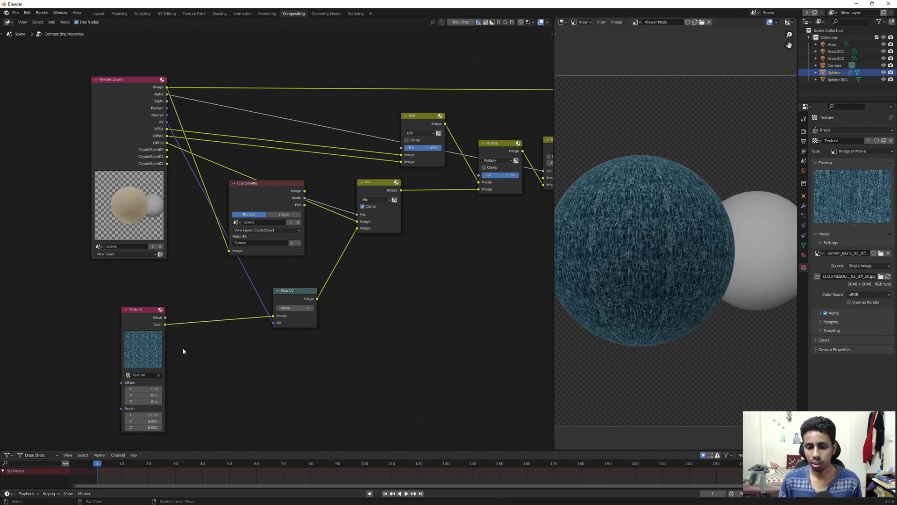
- Set the Texture node's X, Y and Z scale to 1
middle_click_drag(132, 410, 195, 361)
left_click_drag(196, 367, 196, 379)
type("1")
key("Return")
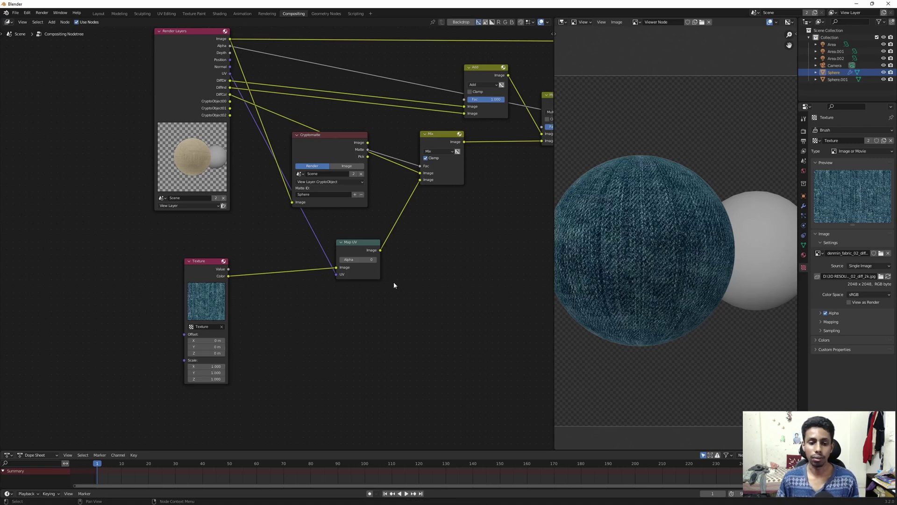
- Move the Texture and Map UV nodes close together below the Cryptomatte node
scroll(394, 282, "up", 2)
scroll(446, 207, "down", 3)
middle_click_drag(434, 204, 356, 236)
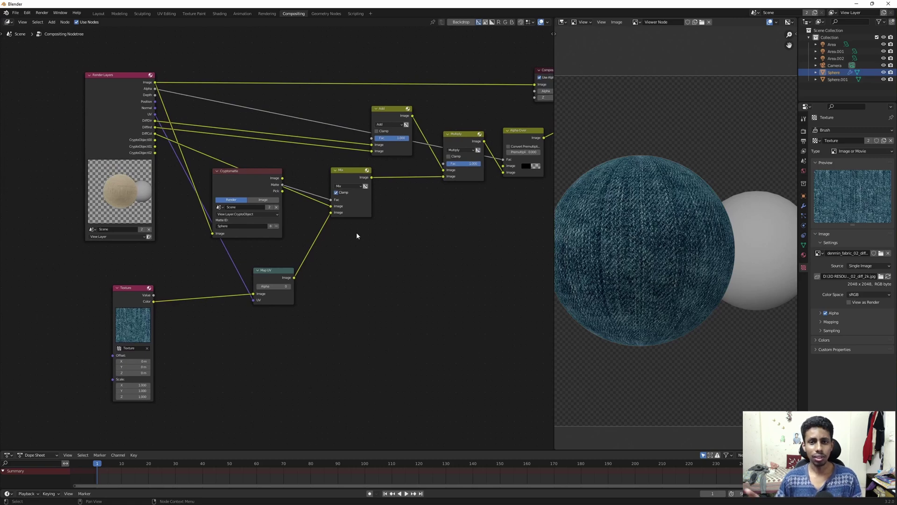
left_click_drag(120, 301, 204, 282)
left_click_drag(270, 275, 219, 263)
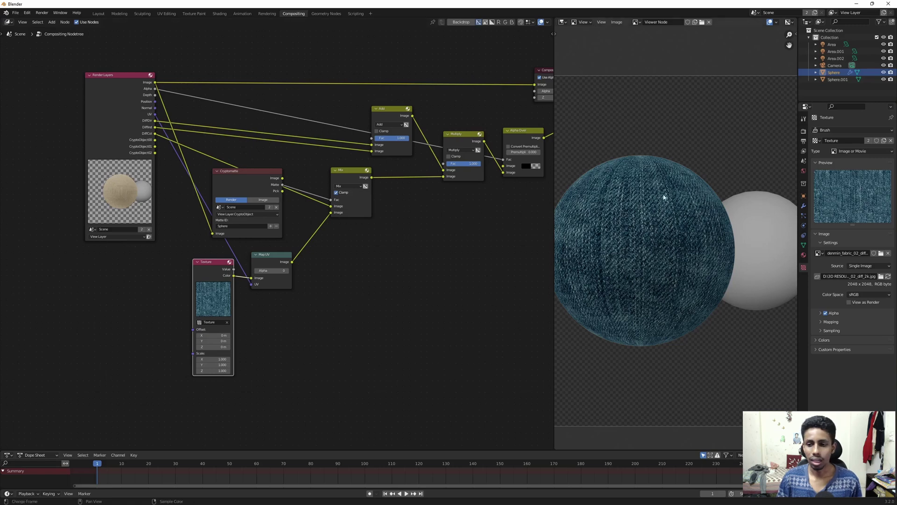
- Add a Separate XYZ node fed by the Render Layers Position output and preview its channels through to Z
scroll(647, 187, "up", 2)
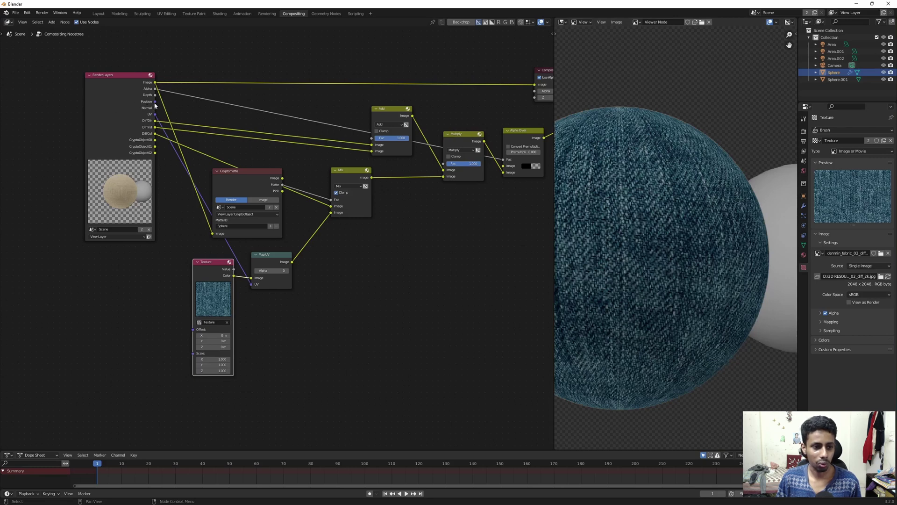
left_click_drag(155, 108, 437, 262)
type("sep")
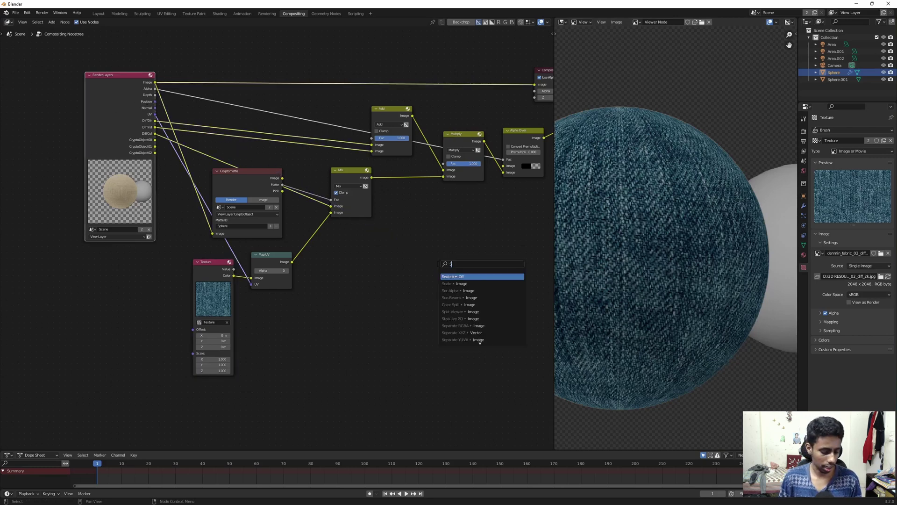
key("Return")
left_click(393, 266)
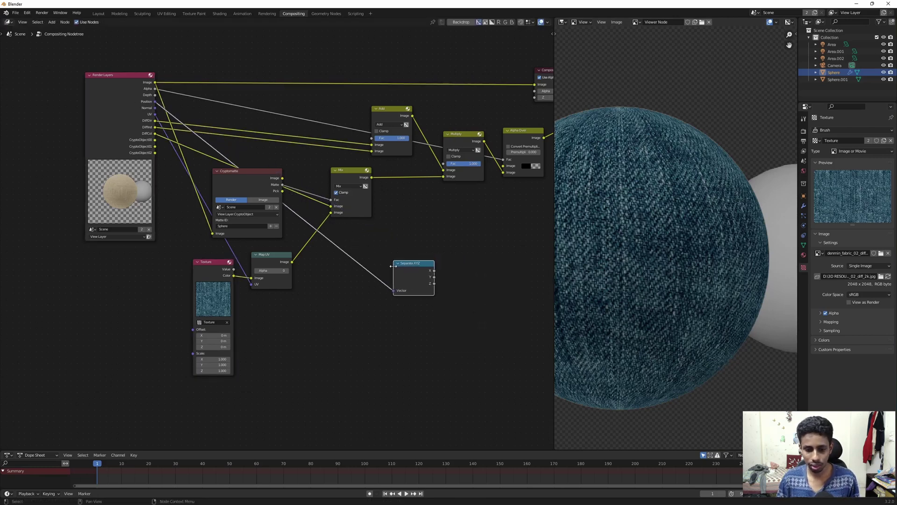
left_click(406, 268, "ctrl+shift")
left_click(407, 268, "ctrl+shift")
left_click(407, 268, "ctrl+shift")
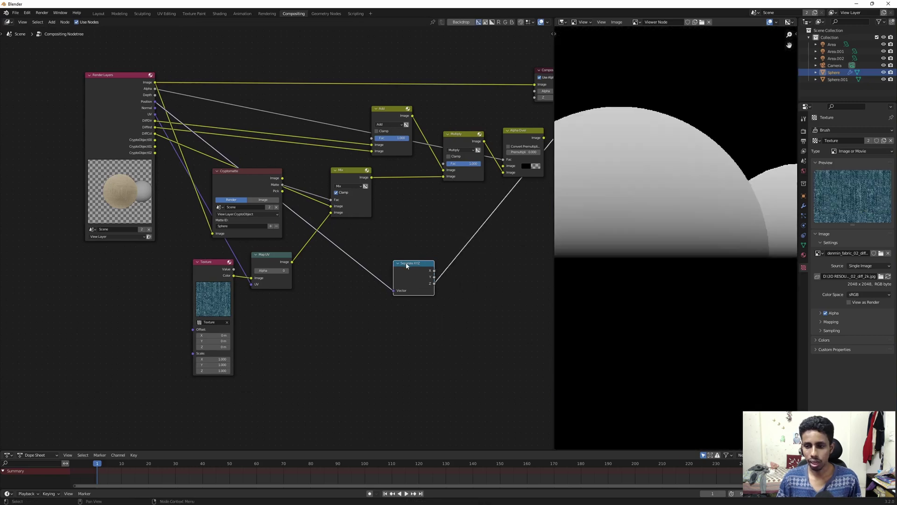
- Move the Separate XYZ node next to Map UV and shift the Mix node away from Cryptomatte to make room
scroll(406, 262, "down", 1)
scroll(701, 206, "down", 2)
scroll(399, 279, "up", 1)
key("g")
left_click(317, 259)
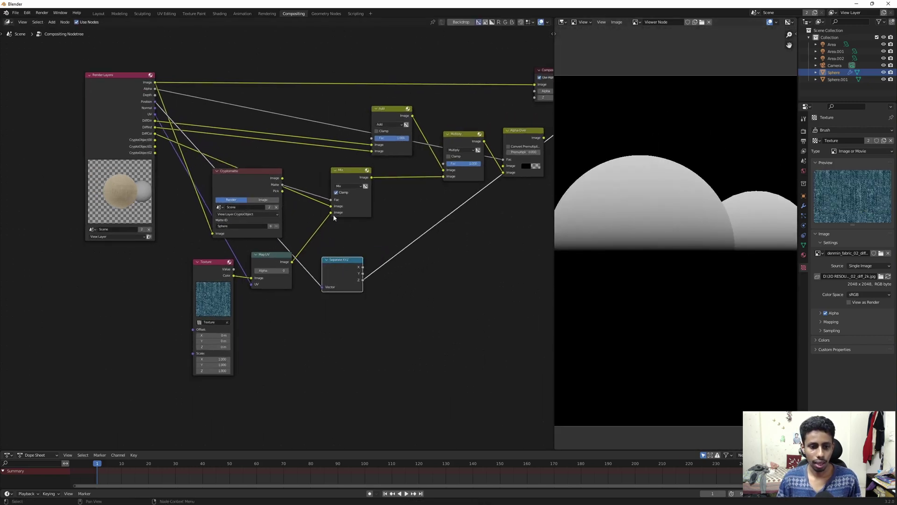
left_click_drag(347, 174, 399, 175)
scroll(355, 224, "up", 2)
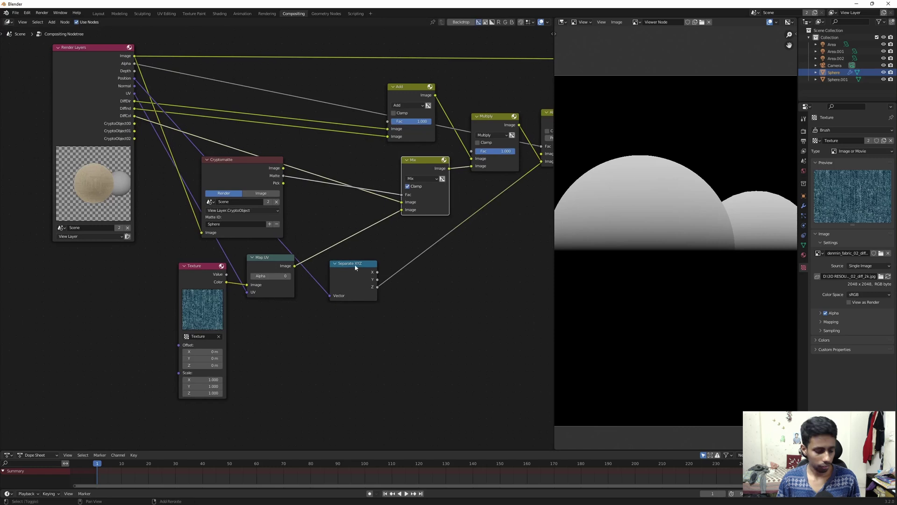
- Insert a Math node set to Multiply between the Cryptomatte Matte and the Mix factor, using the Separate XYZ Z output as second value
key("shift+a")
type("ma")
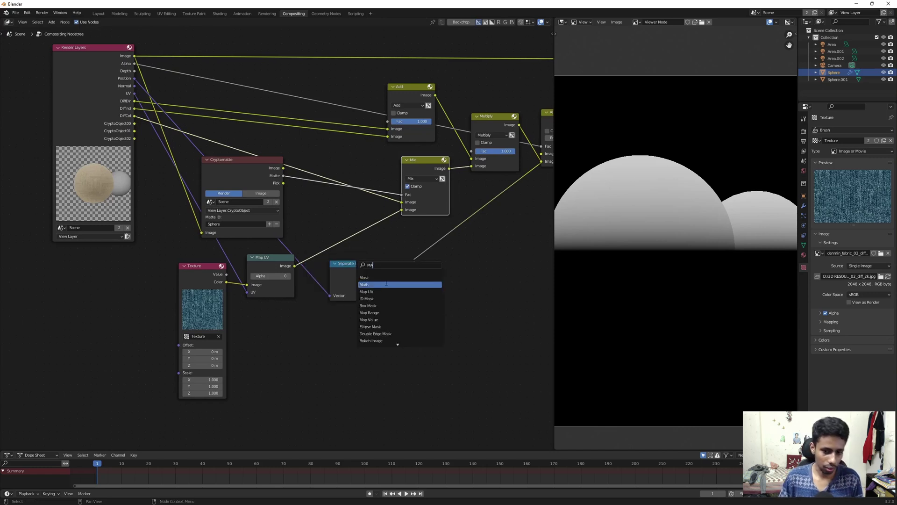
left_click(382, 282)
left_click(343, 198)
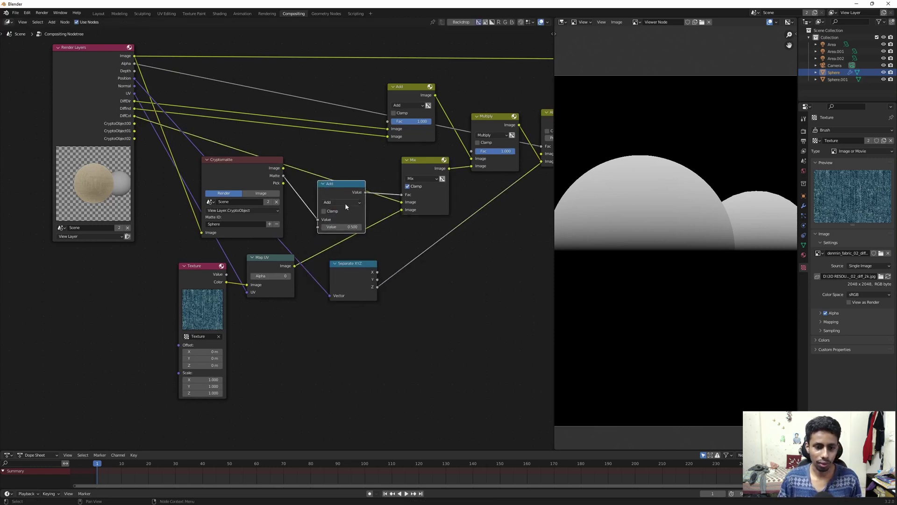
left_click(345, 203)
left_click(344, 236)
left_click_drag(377, 287, 320, 228)
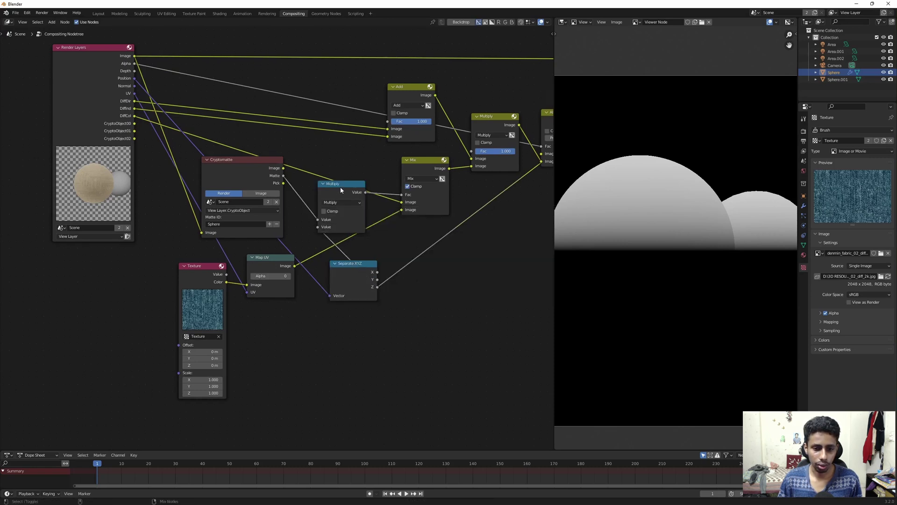
- Preview the Mix, Multiply and Alpha Over results in turn and inspect the texture blend on the sphere in a maximized view
left_click(425, 169, "ctrl+shift")
middle_click_drag(427, 170, 351, 195)
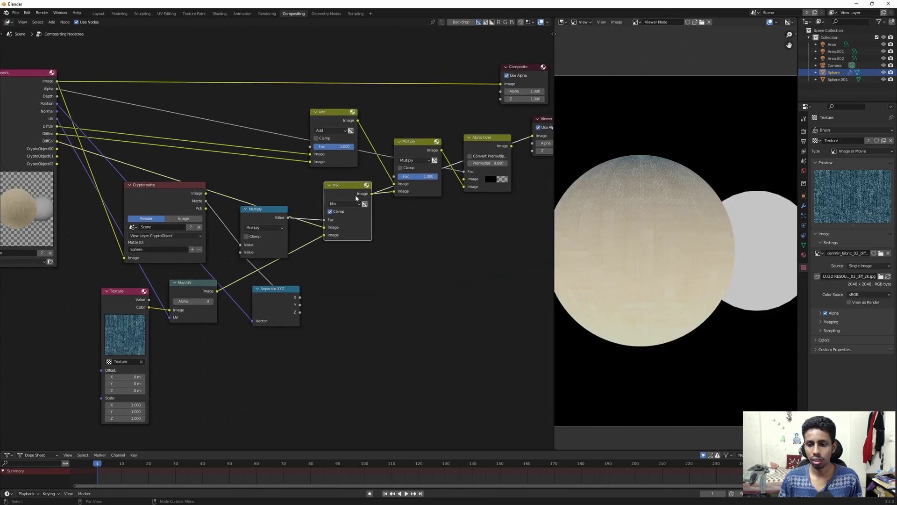
left_click(428, 153, "ctrl+shift")
left_click(483, 146)
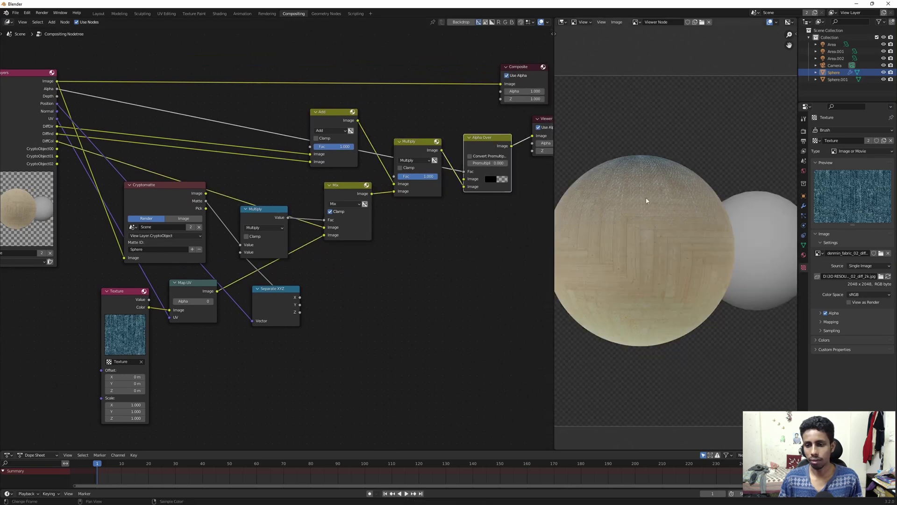
scroll(632, 156, "up", 3)
key("ctrl+space")
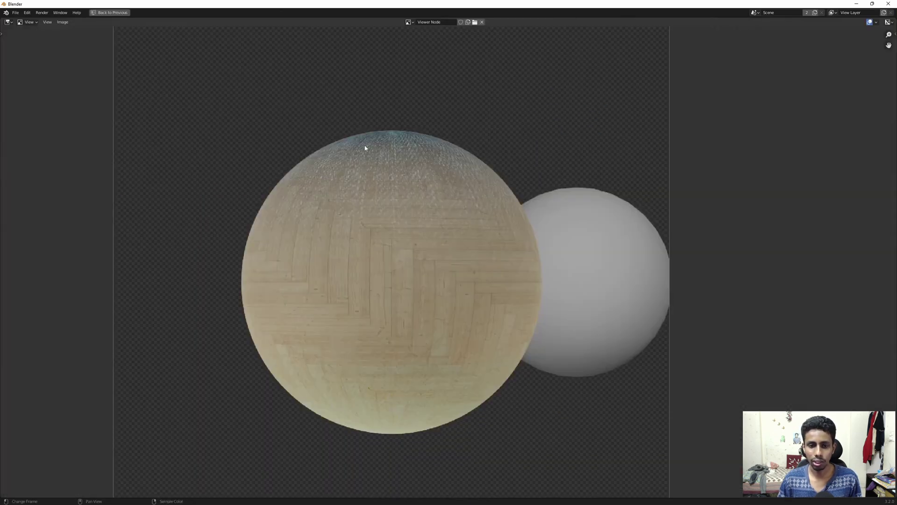
key("ctrl+space")
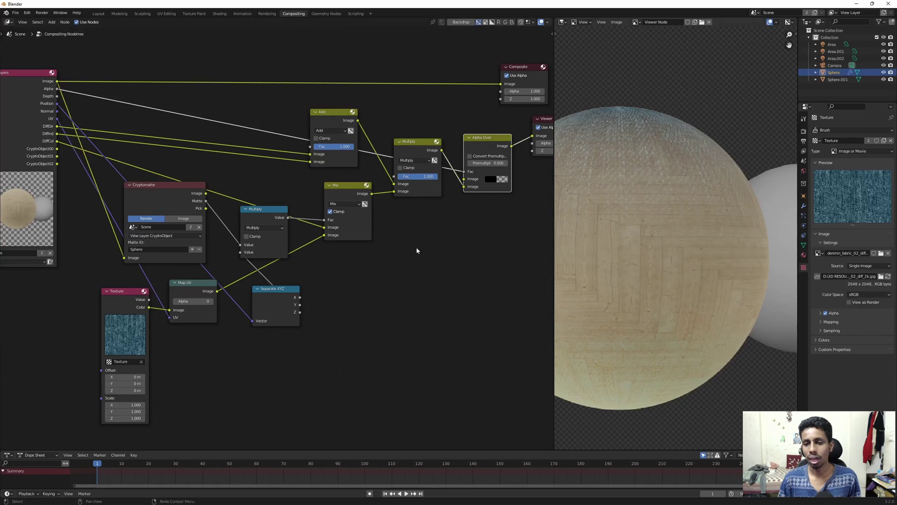
- Remove the Separate XYZ and Math Multiply nodes while keeping the Cryptomatte Matte linked to the Mix factor
left_click(271, 288)
key("ctrl+x")
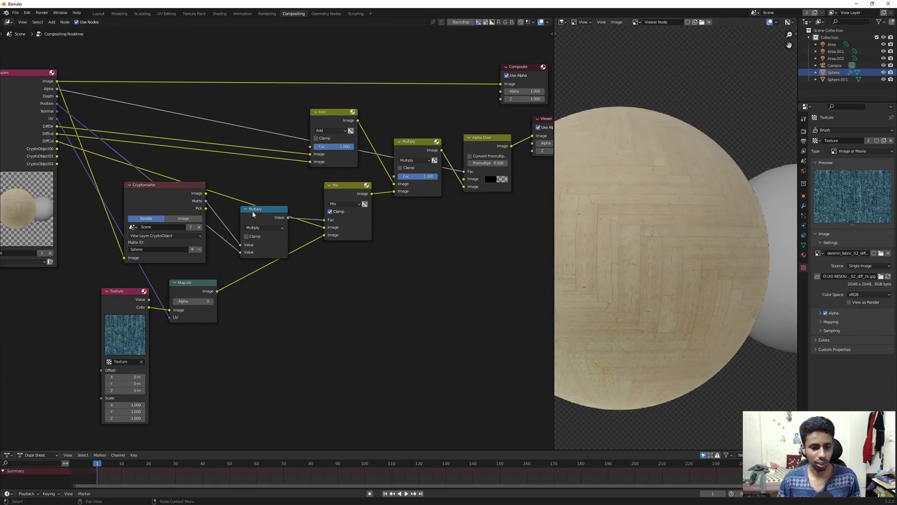
left_click(257, 211)
key("ctrl+x")
- Tidy the node layout by repositioning the Cryptomatte node and moving the Texture and Map UV nodes together closer beneath it
key("Home")
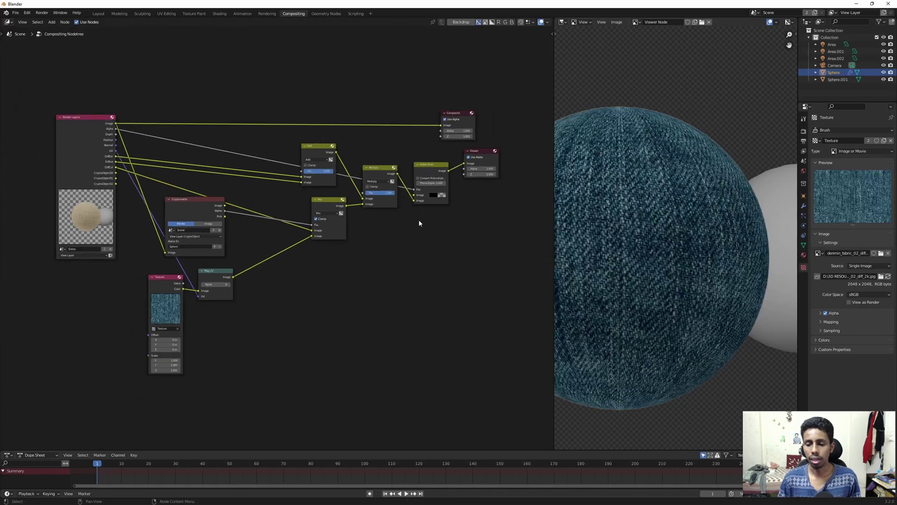
scroll(497, 190, "down", 1)
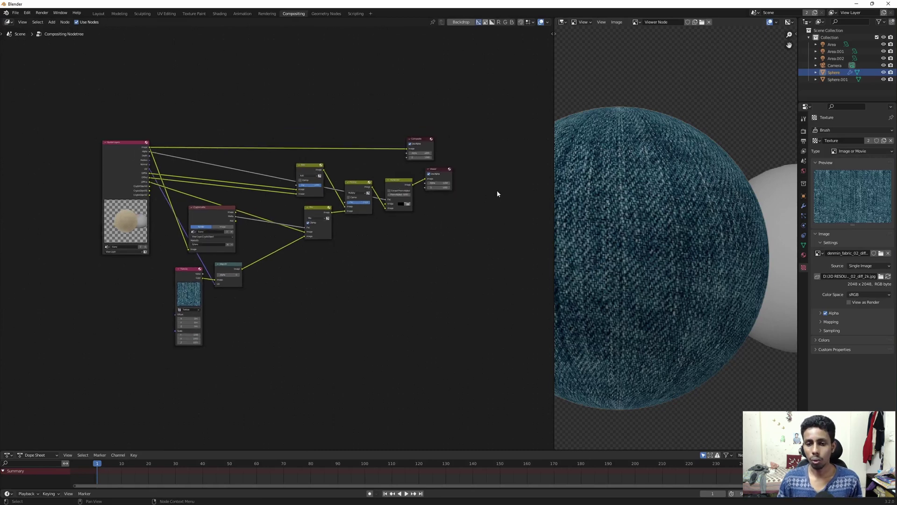
scroll(660, 202, "down", 2)
scroll(660, 203, "up", 2)
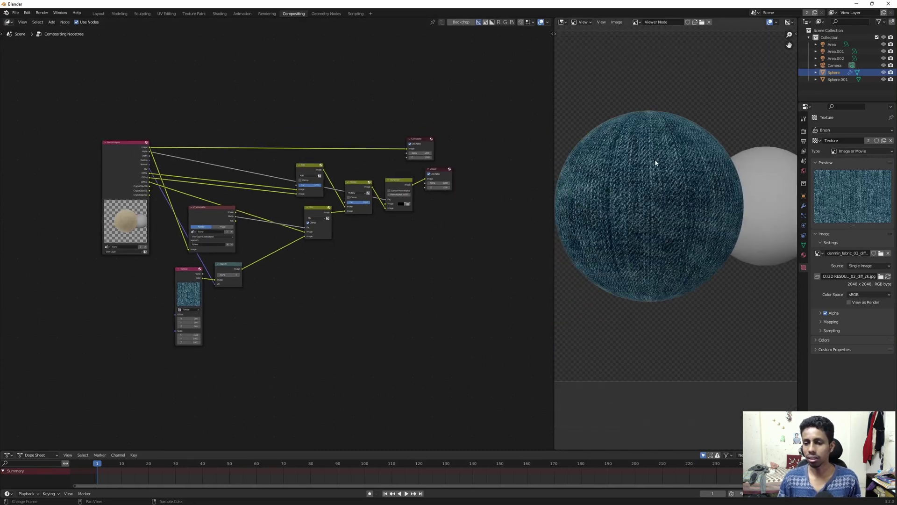
left_click_drag(141, 289, 222, 283)
scroll(208, 278, "up", 1)
left_click_drag(210, 218, 224, 210)
left_click_drag(161, 304, 251, 280)
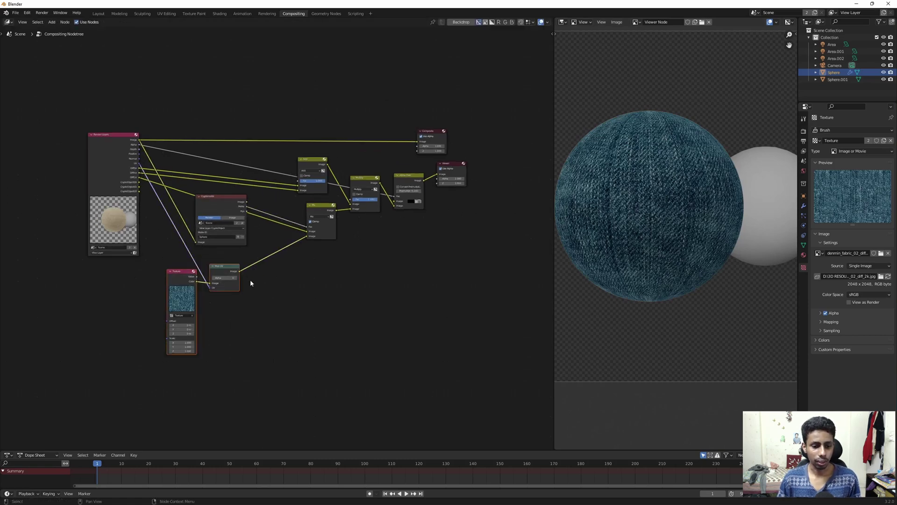
key("g")
left_click(249, 269)
left_click(312, 272)
scroll(274, 237, "up", 1)
scroll(225, 226, "up", 1)
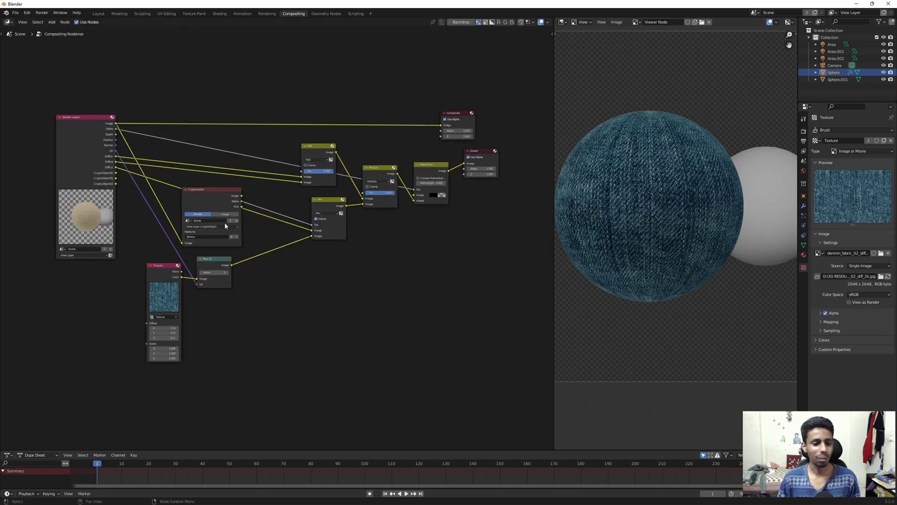